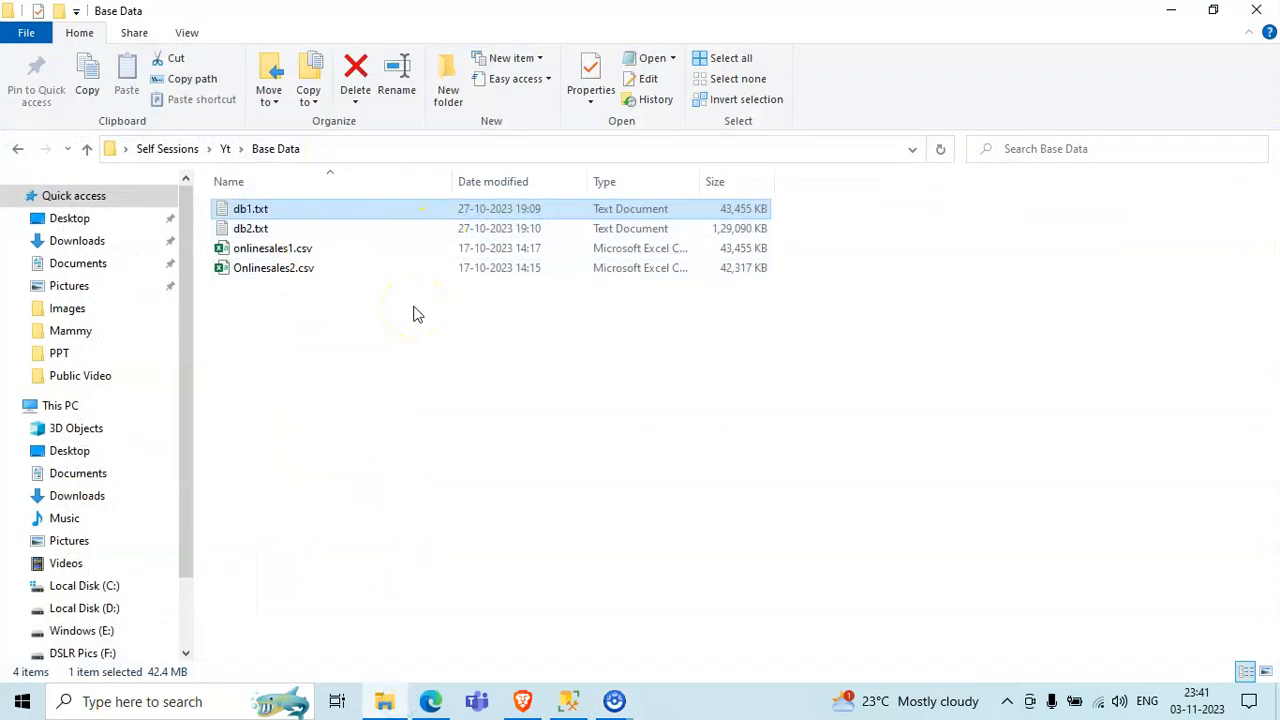
- Switch to SQL Server Management Studio and delete the dbo.Sample_data table from the Test_db database
click(384, 701)
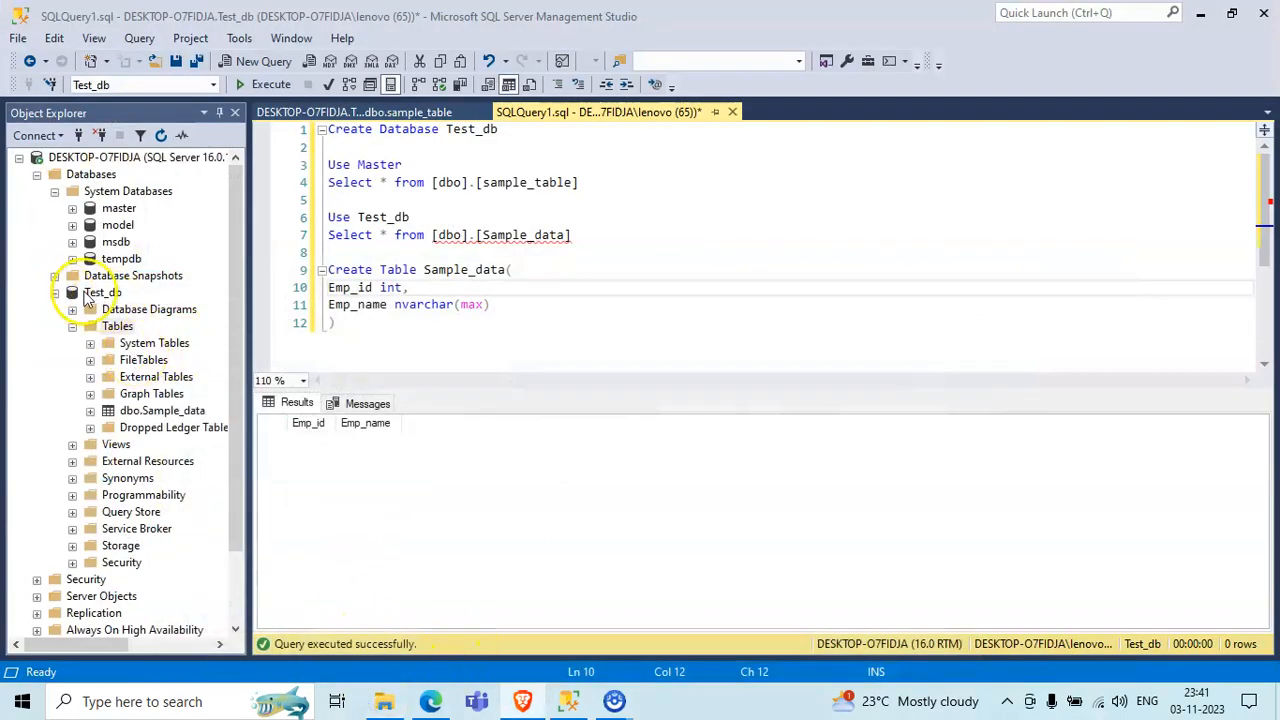
right_click(150, 415)
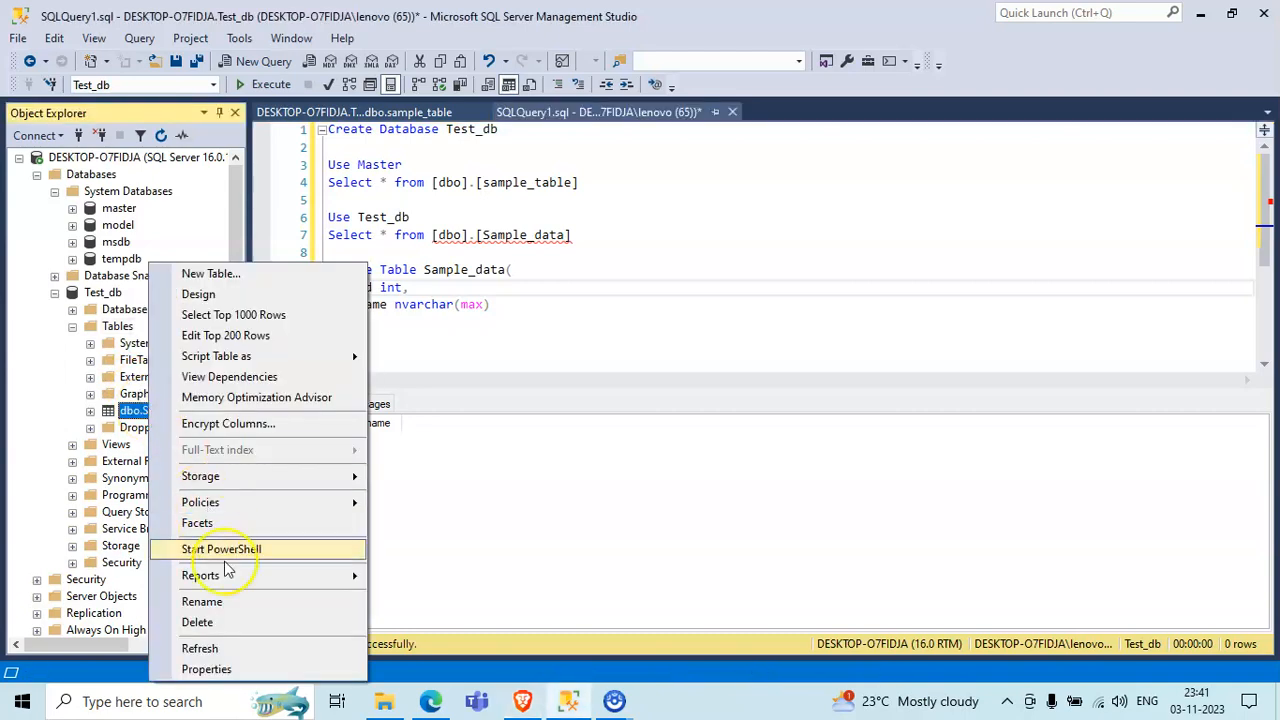
click(240, 626)
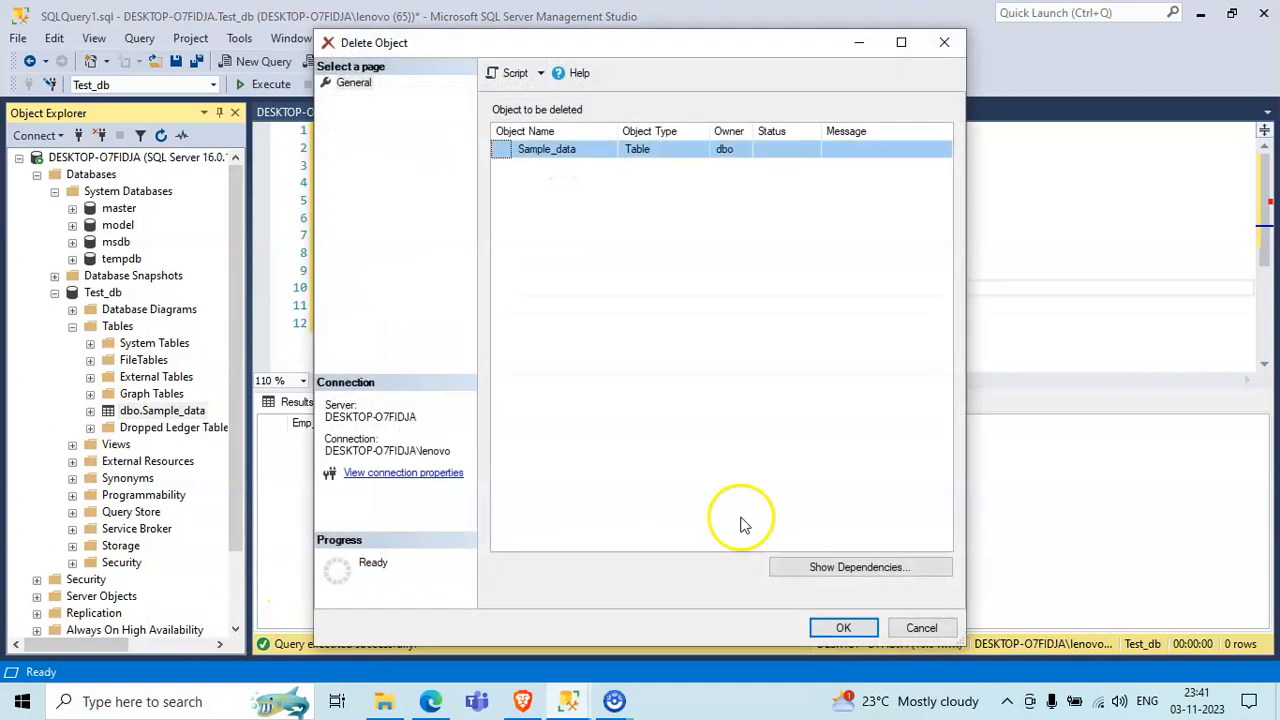
click(843, 630)
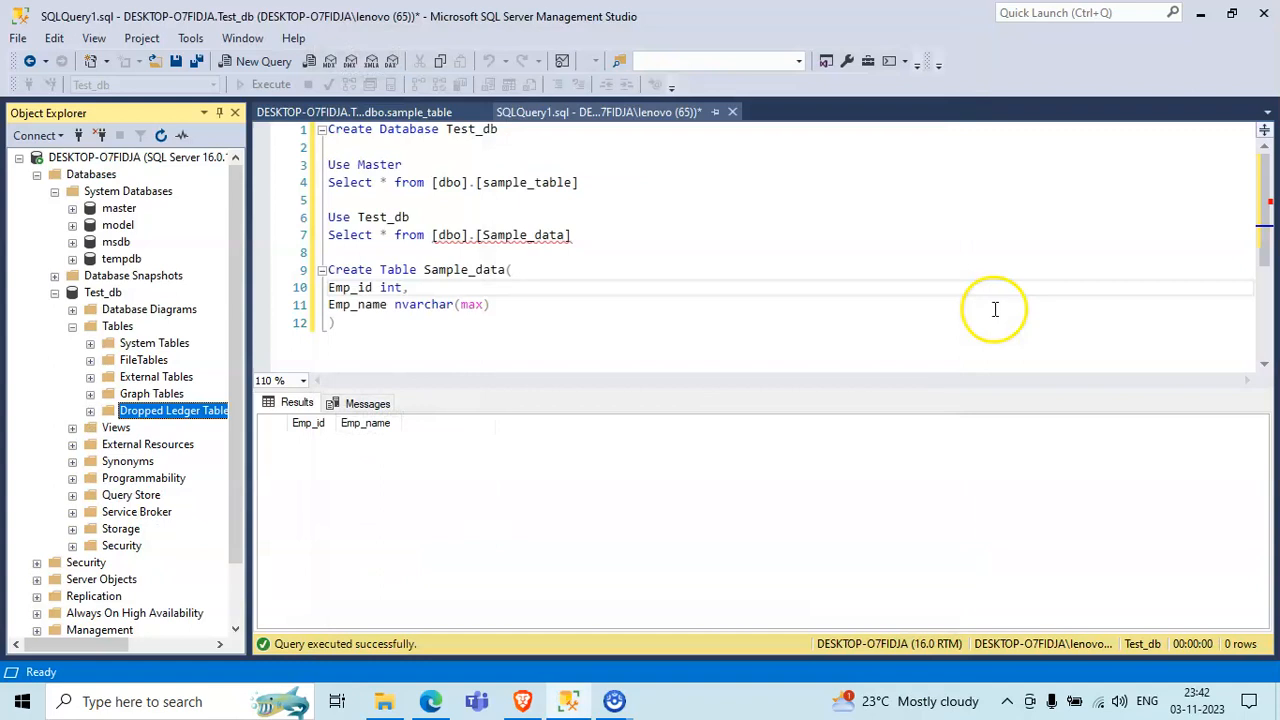
- Close the SQLQuery1.sql query without saving it and close the sample_table design
click(732, 113)
click(708, 472)
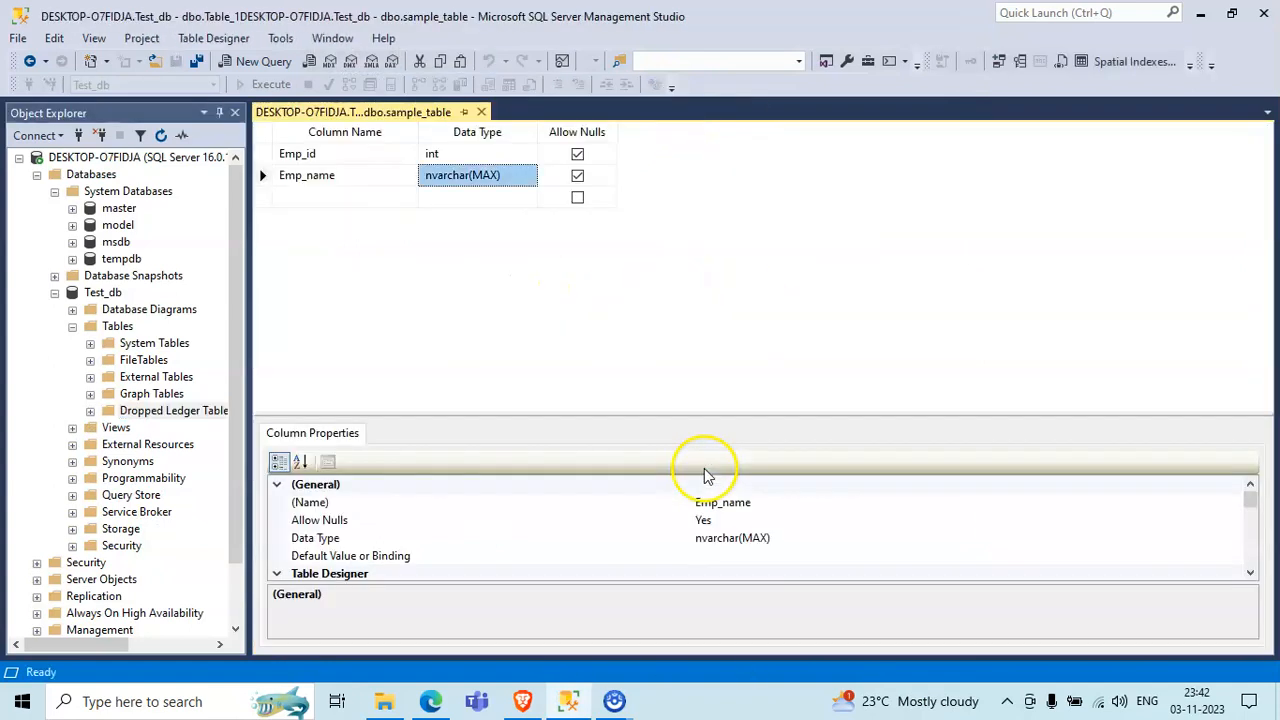
click(481, 112)
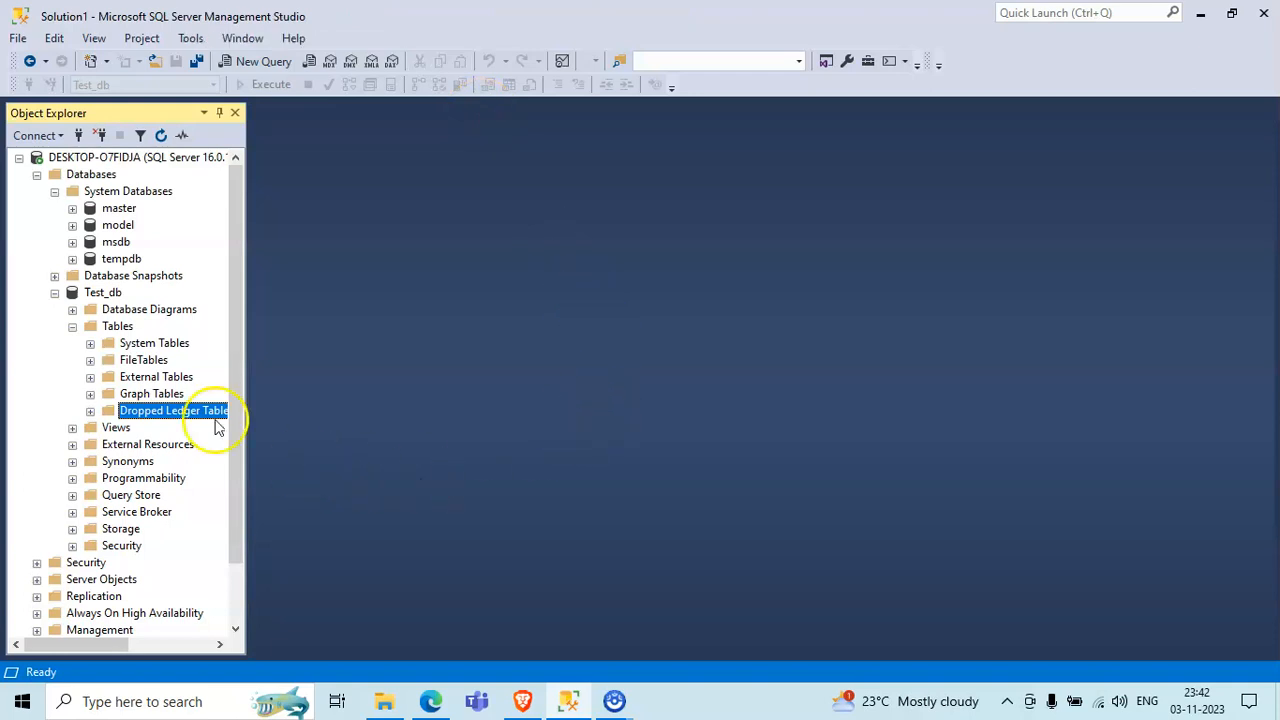
- Collapse the System Databases folder in the server's object tree, keeping the Test_db tables expanded
click(71, 327)
click(71, 327)
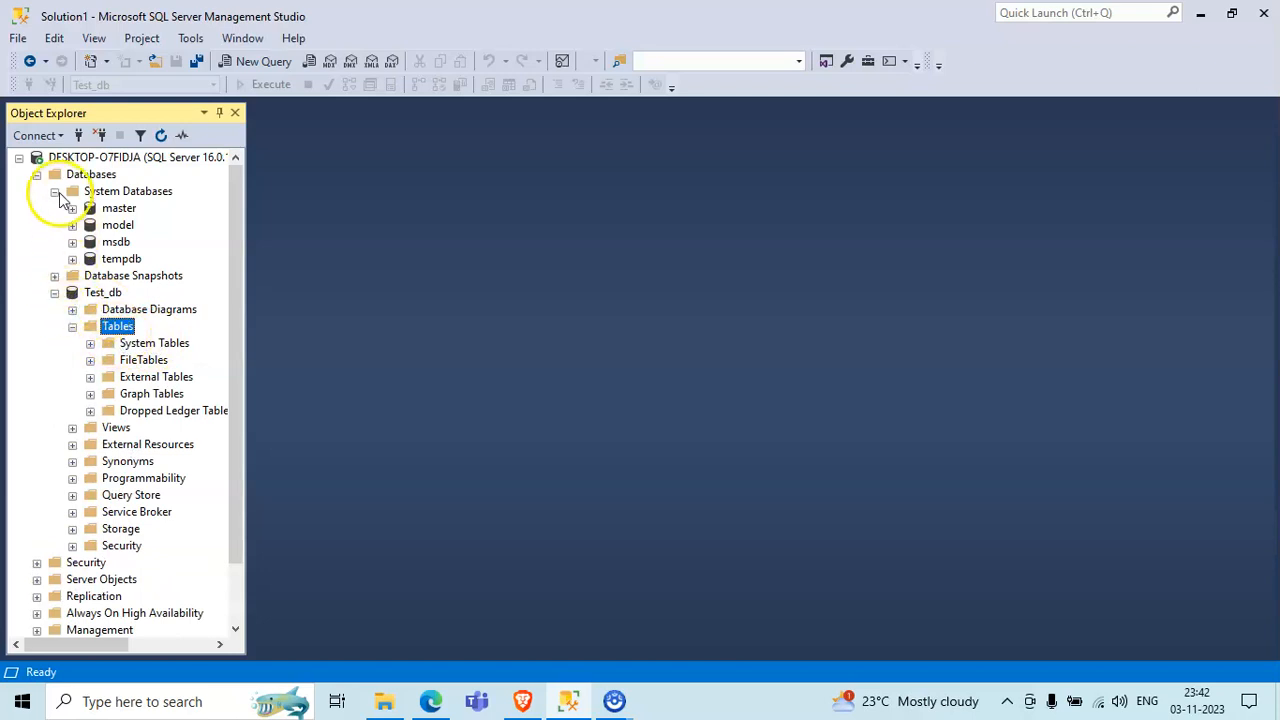
click(55, 192)
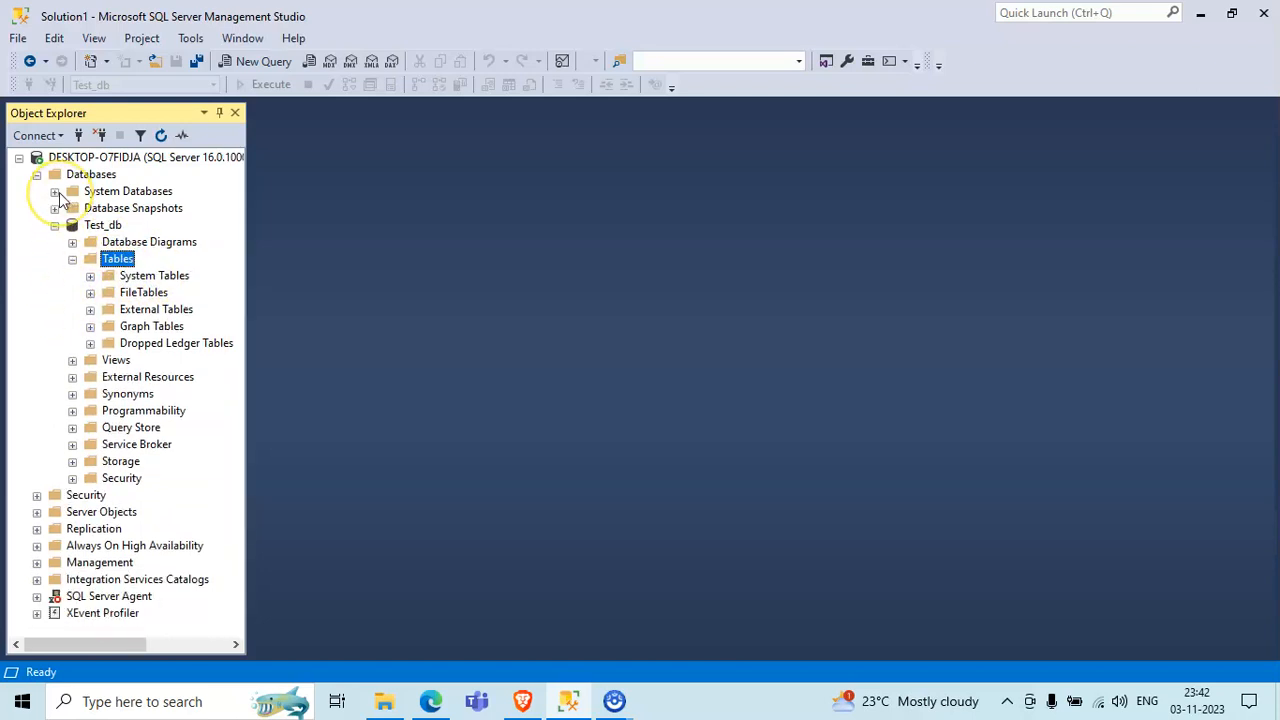
click(306, 486)
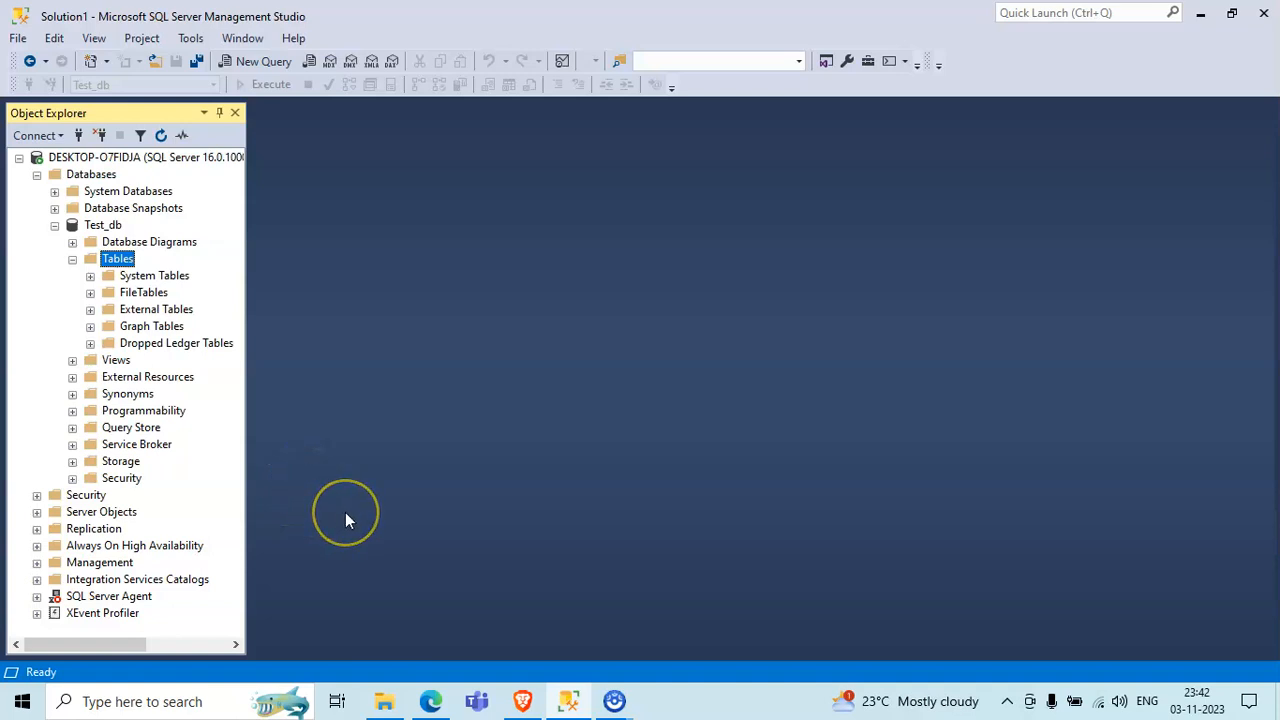
click(410, 526)
right_click(119, 229)
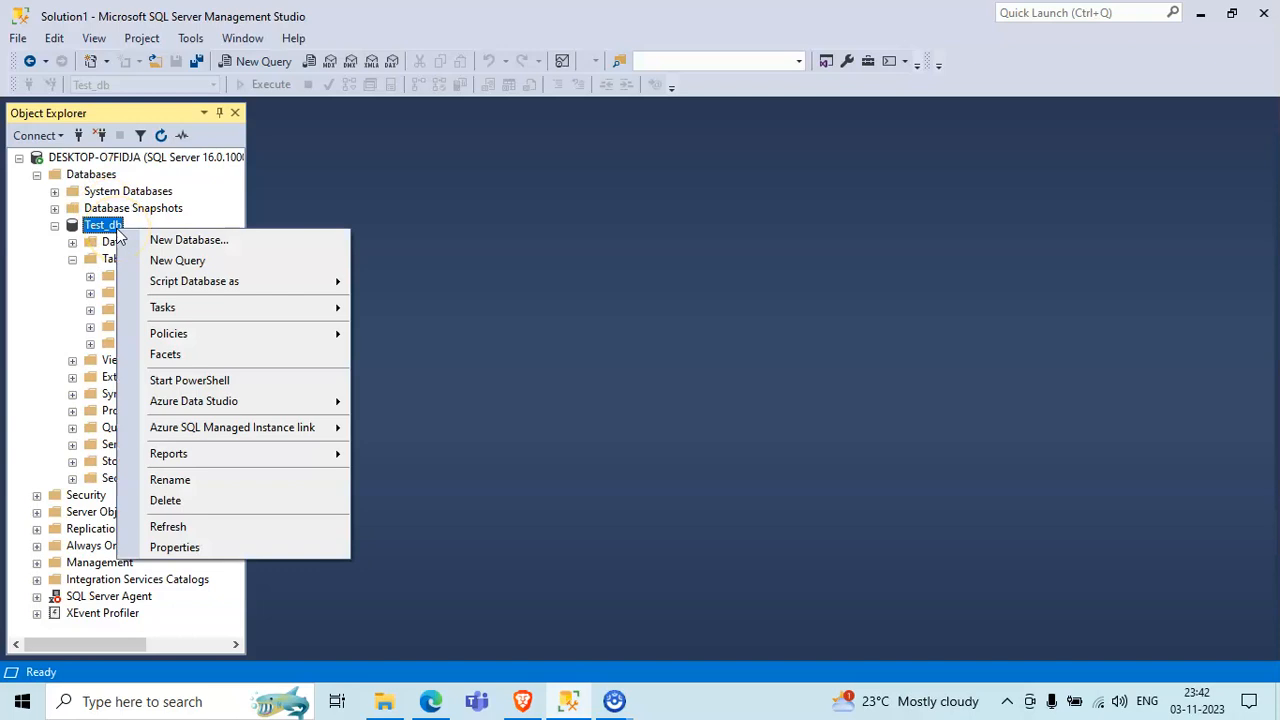
click(97, 234)
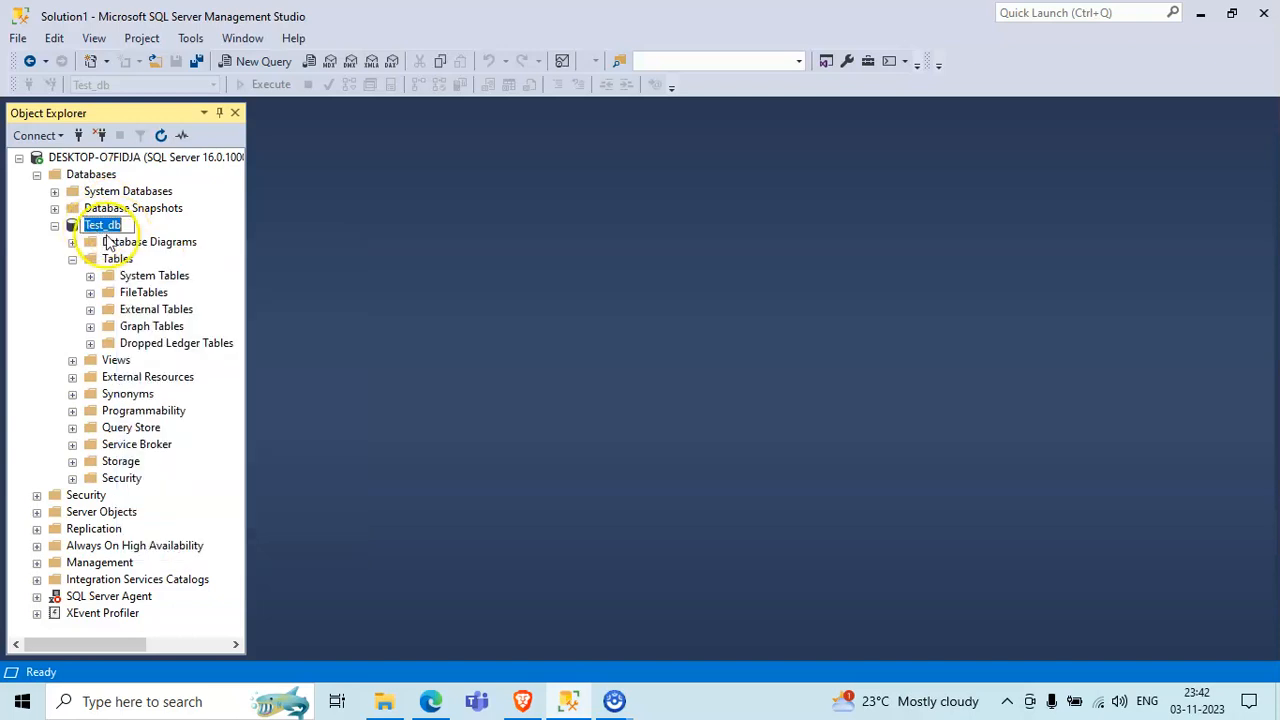
click(104, 233)
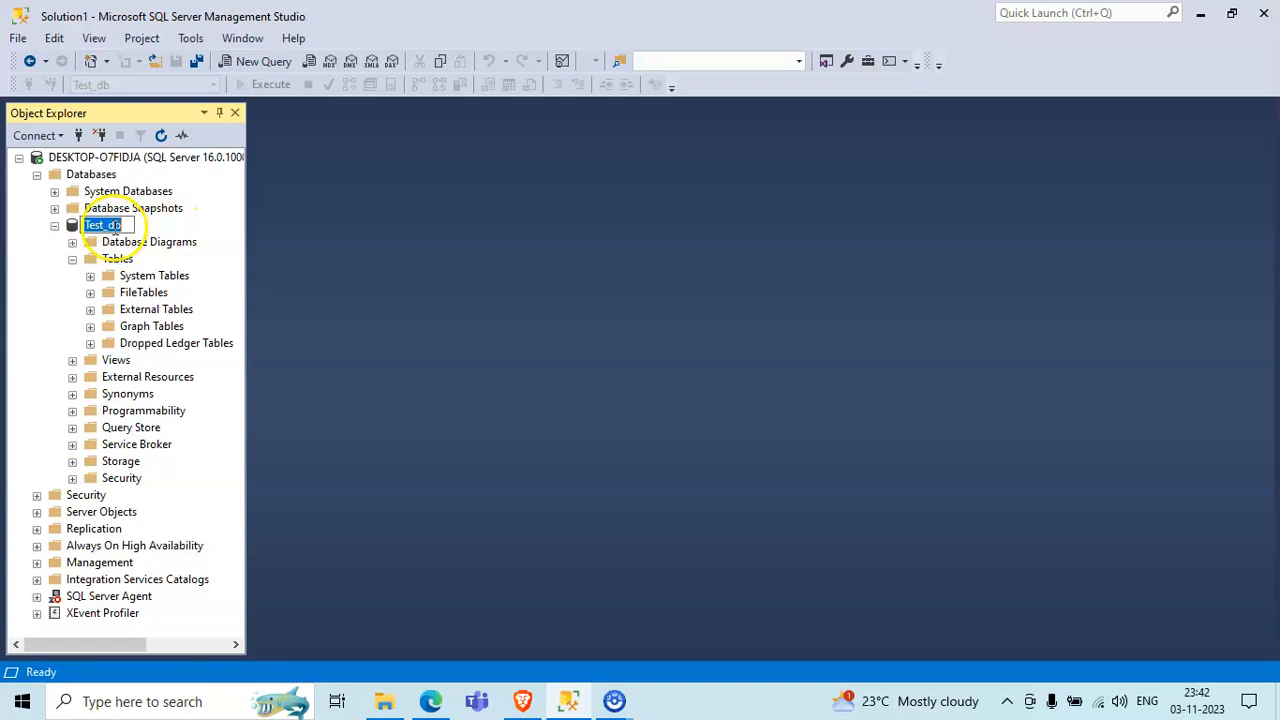
click(176, 243)
- Start the Import Data task for the Test_db database and proceed past the wizard's welcome page
click(112, 232)
right_click(113, 232)
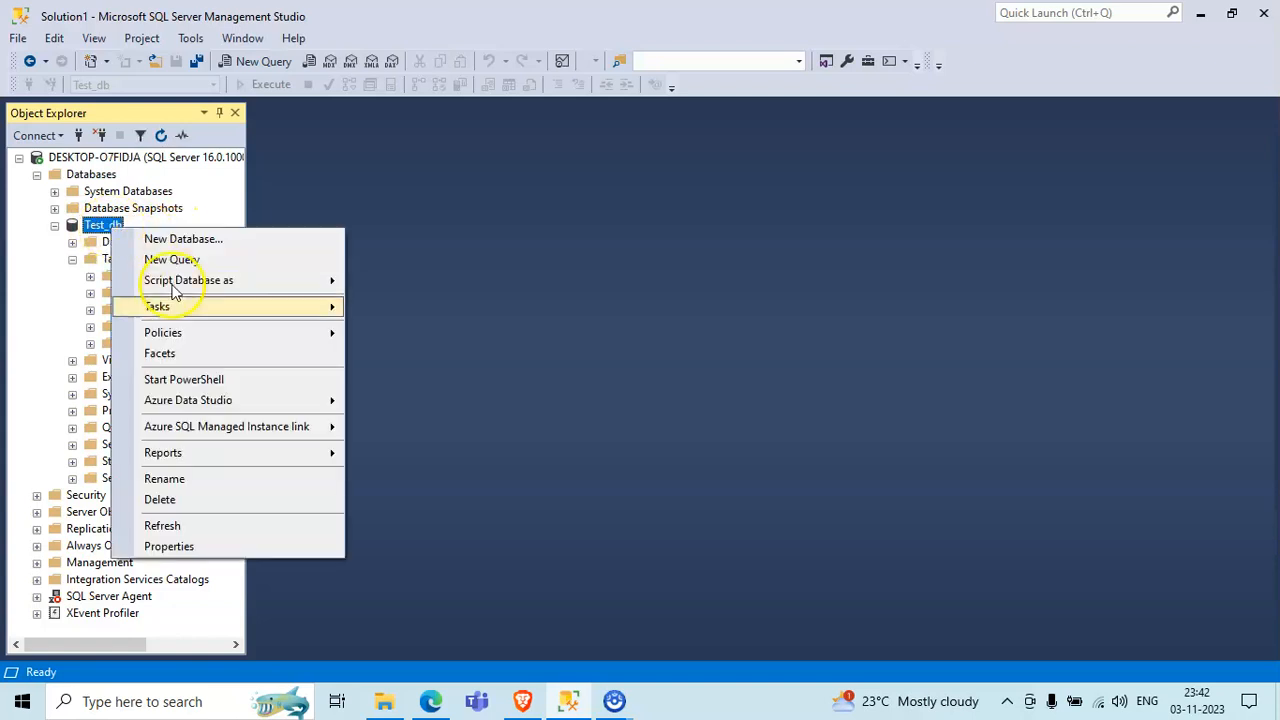
mouse_move(241, 308)
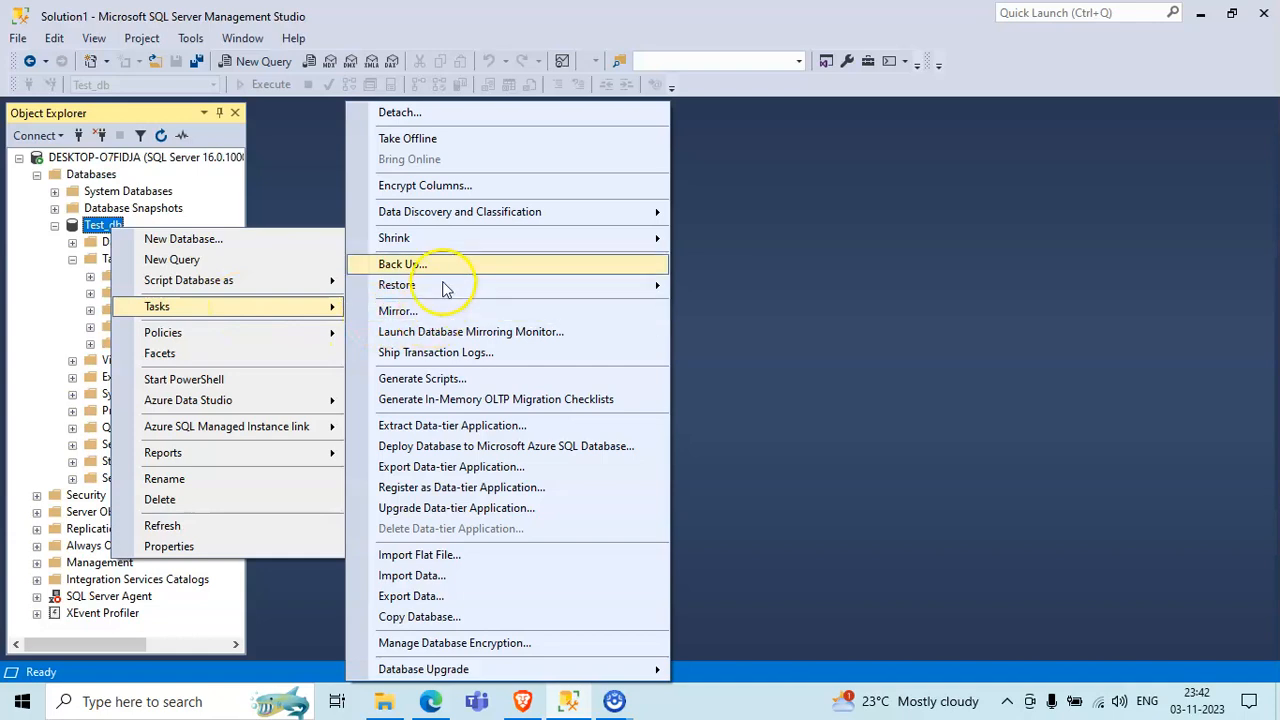
click(483, 578)
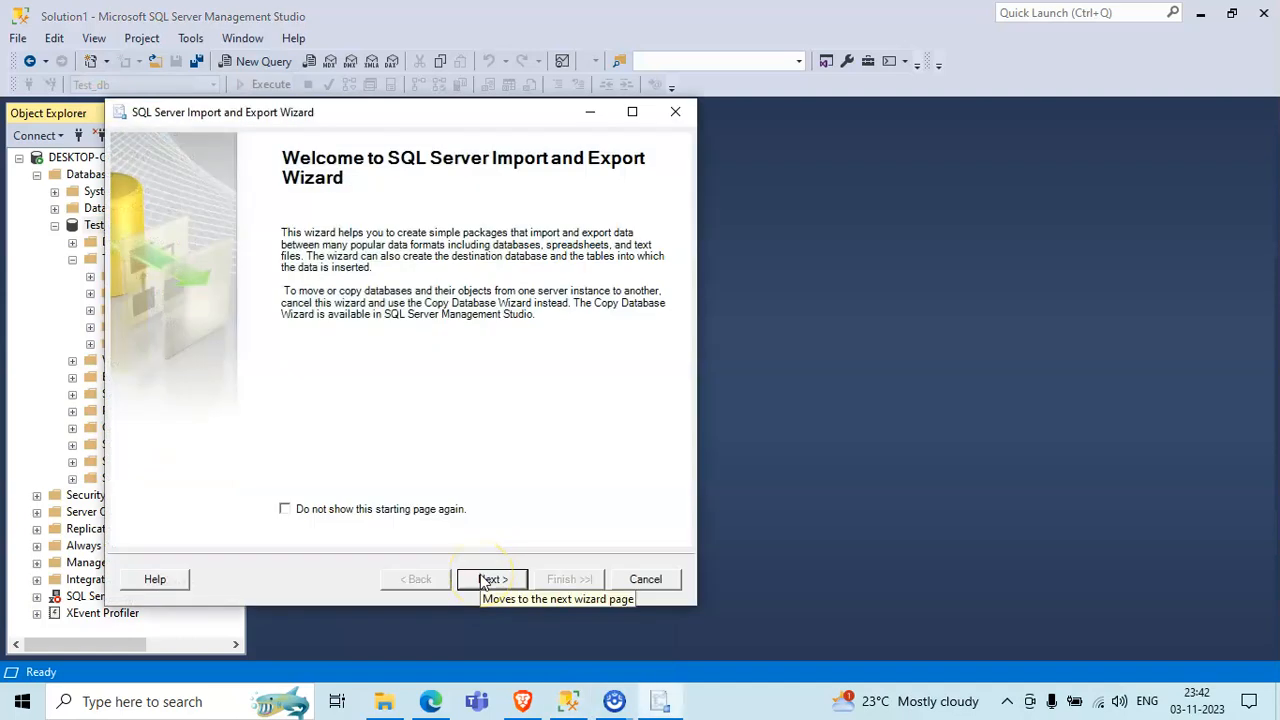
drag(386, 125, 669, 133)
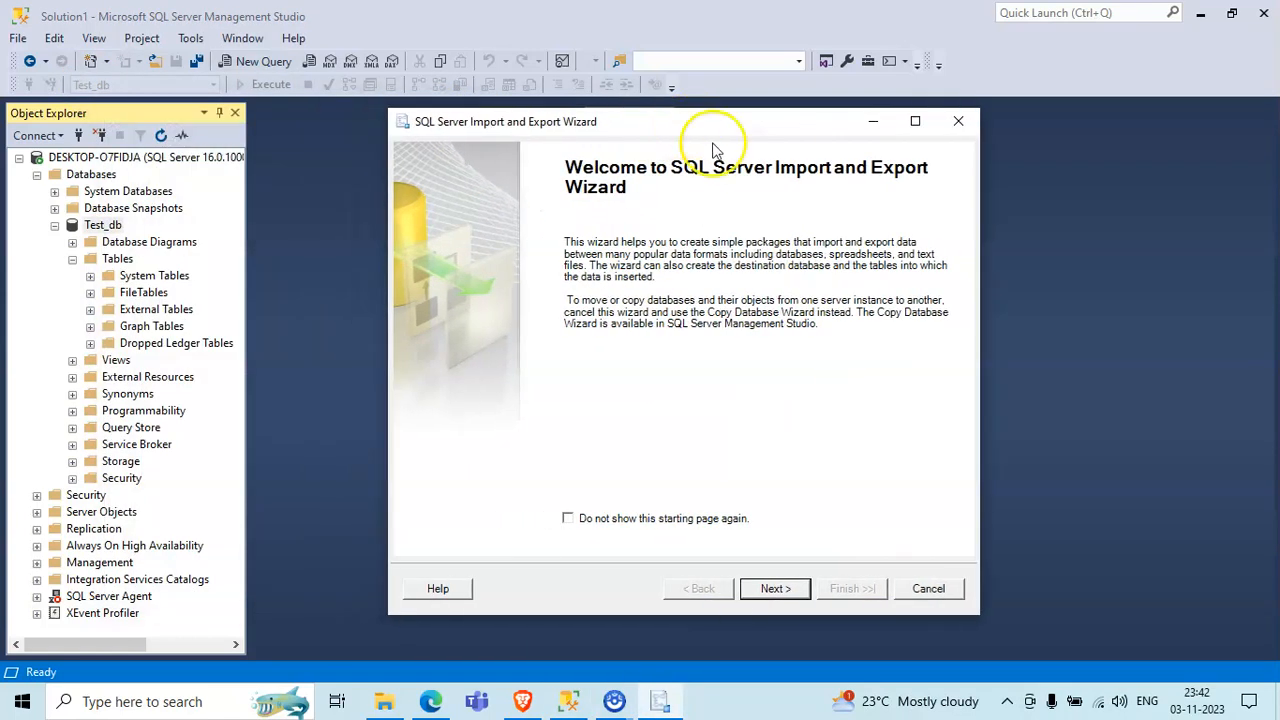
click(775, 588)
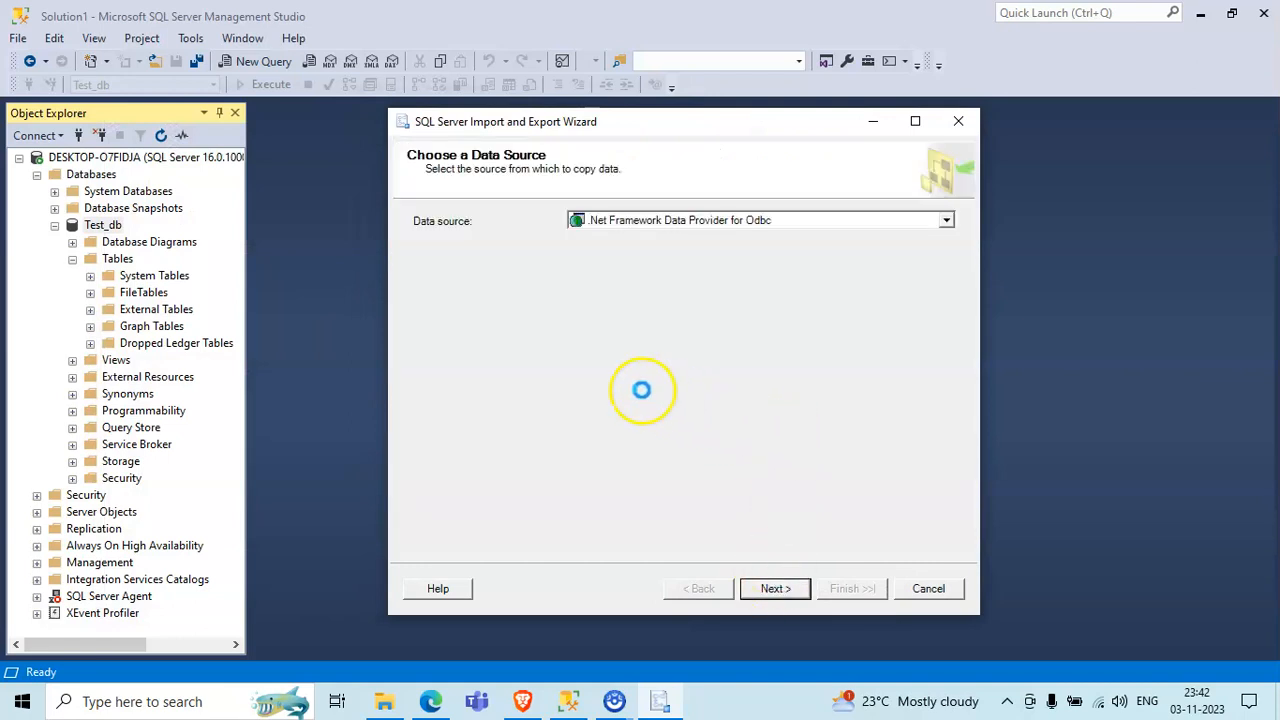
- Look through the data source types offered by the import wizard
click(946, 222)
scroll(765, 290, down, 2)
scroll(765, 290, down, 1)
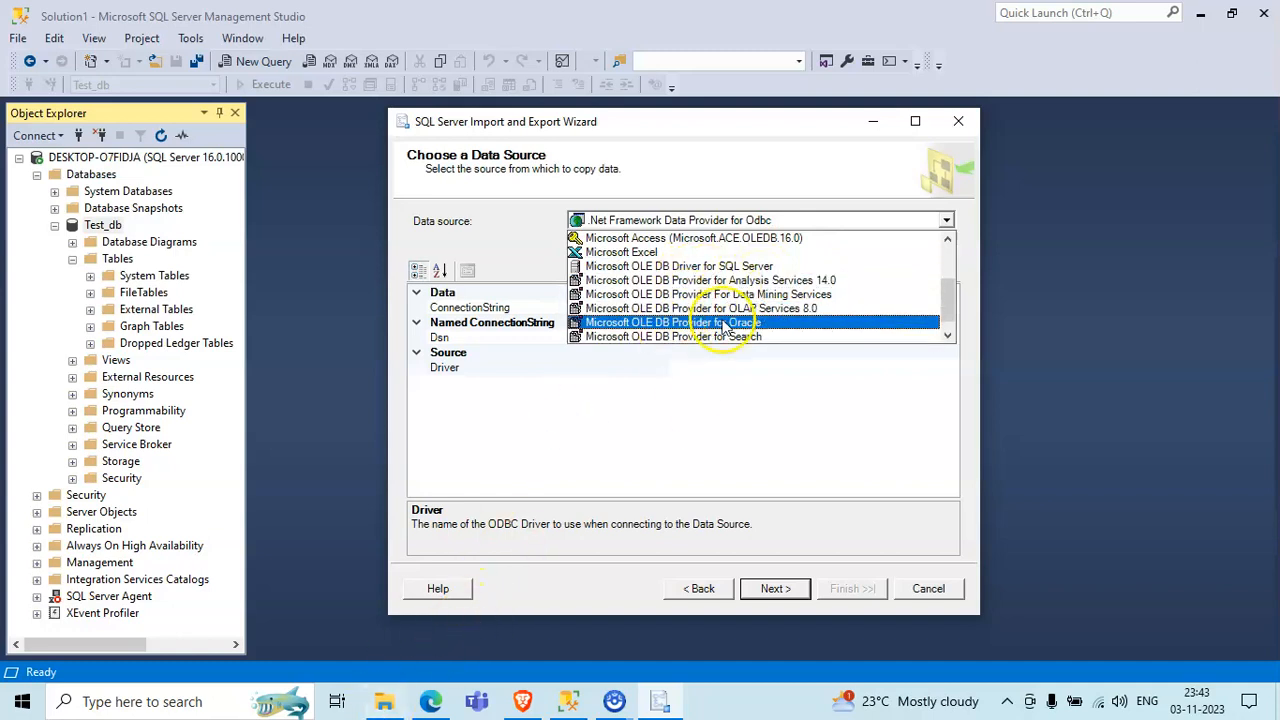
- Open db1.txt from the Base Data folder, examine its header row and column separator, and close the file
click(391, 701)
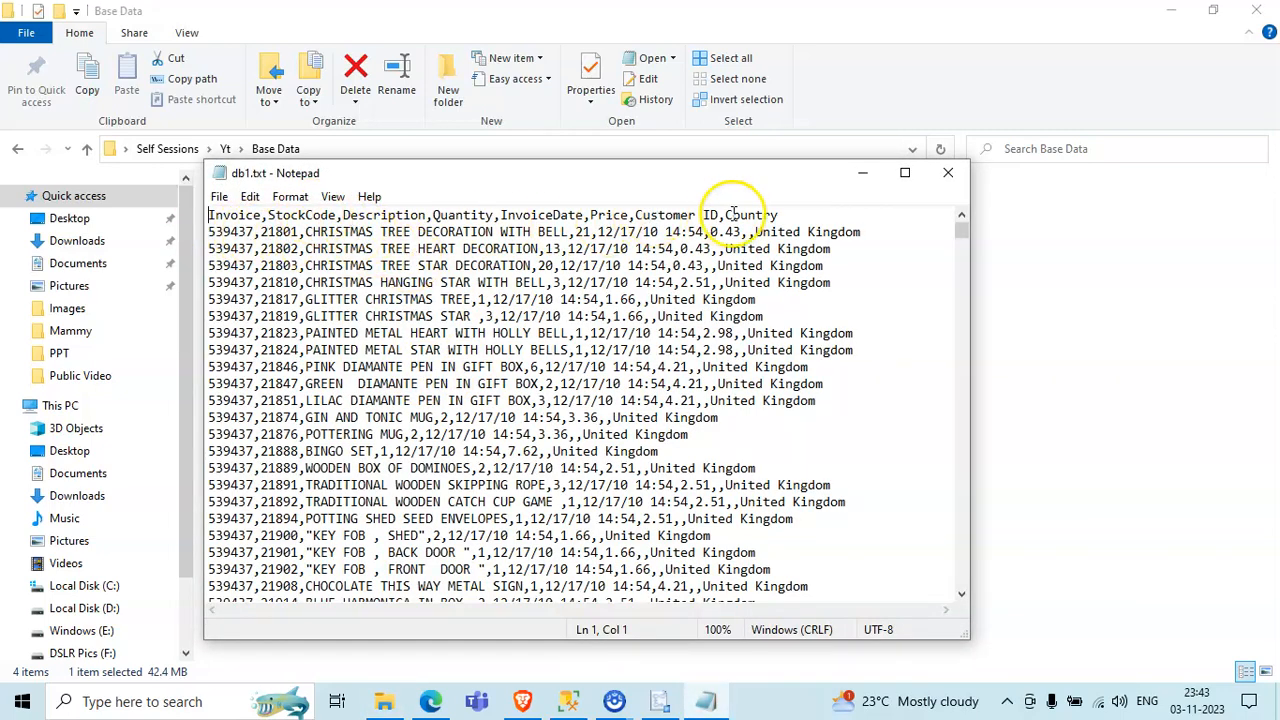
drag(778, 214, 198, 190)
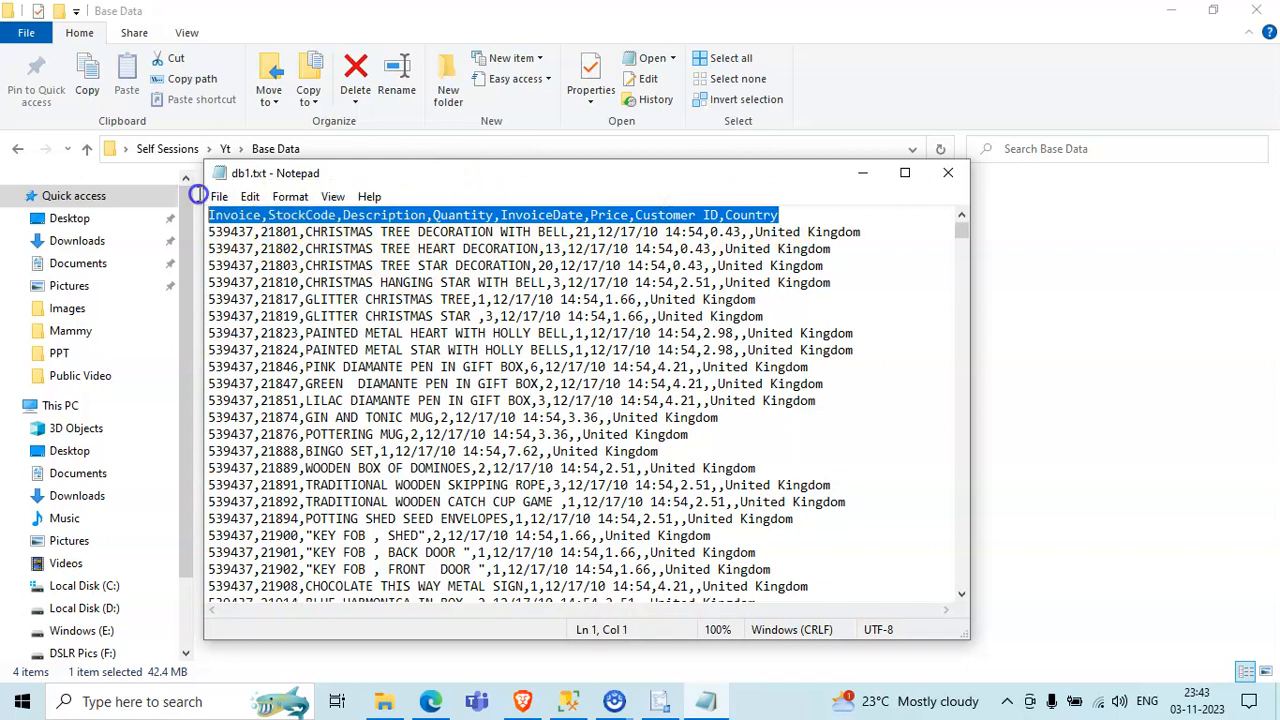
click(276, 215)
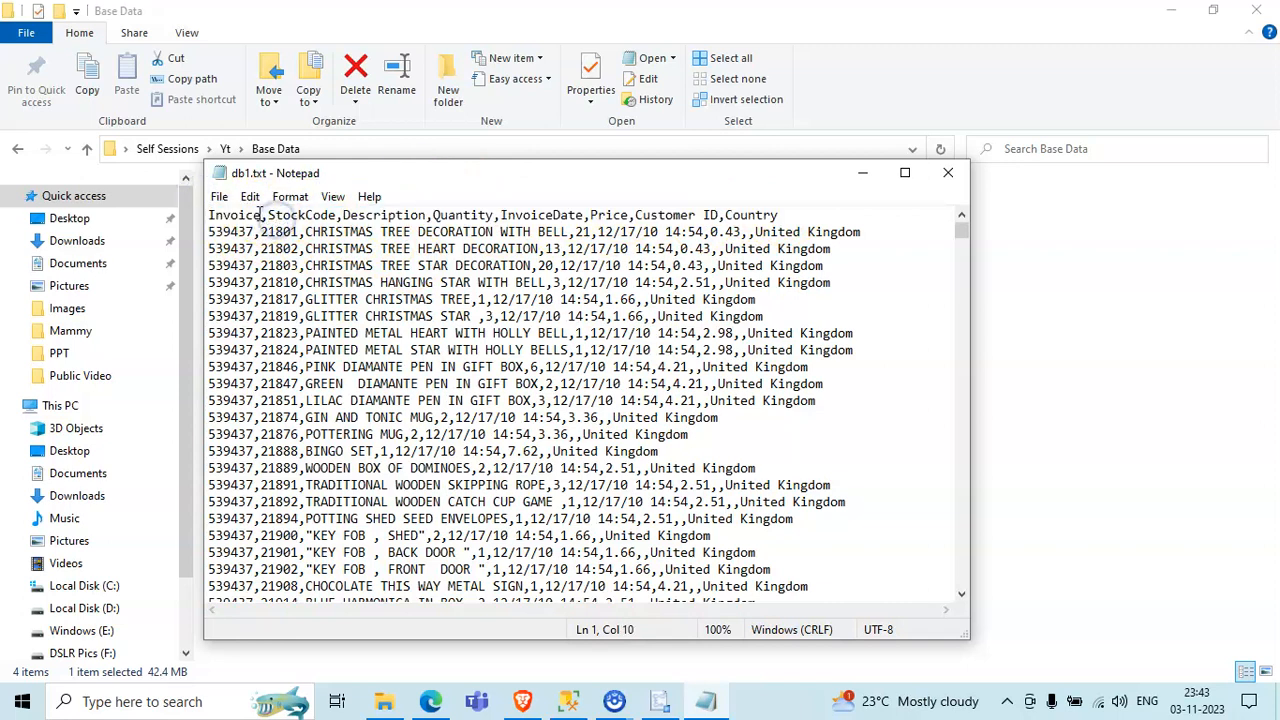
click(264, 215)
click(950, 172)
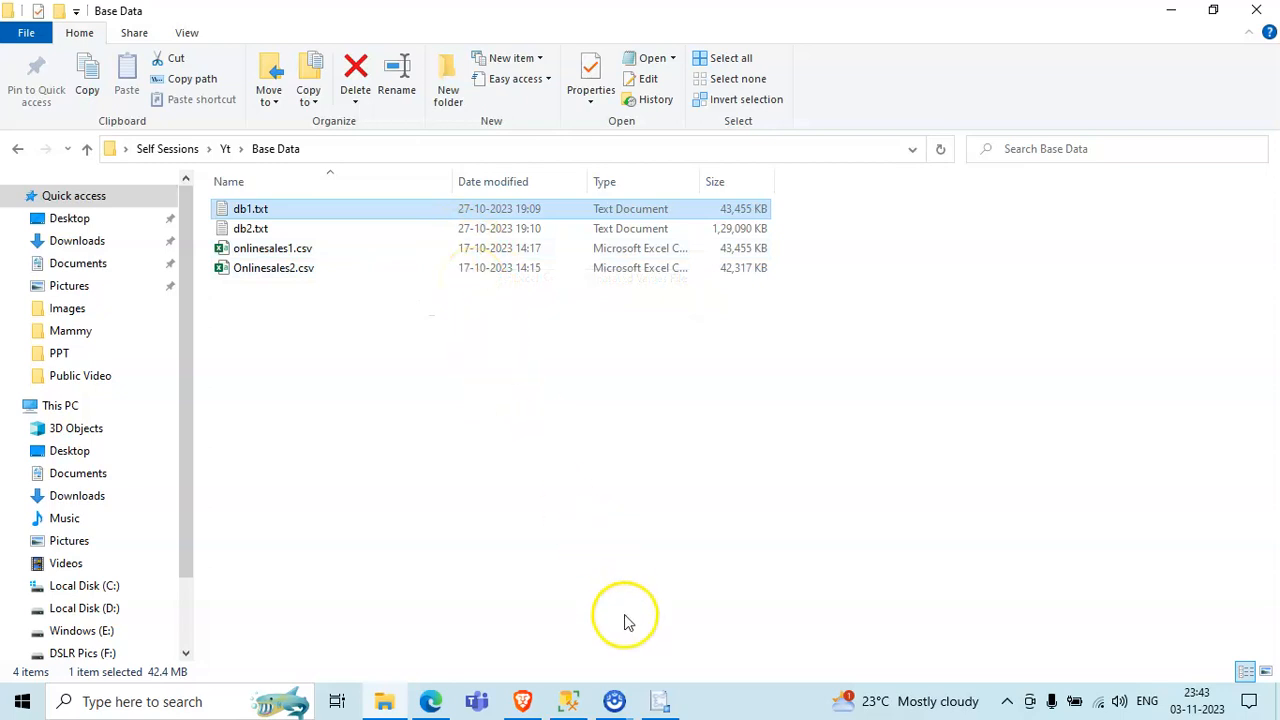
- Return to the import wizard and choose Flat File Source as the data source
click(659, 701)
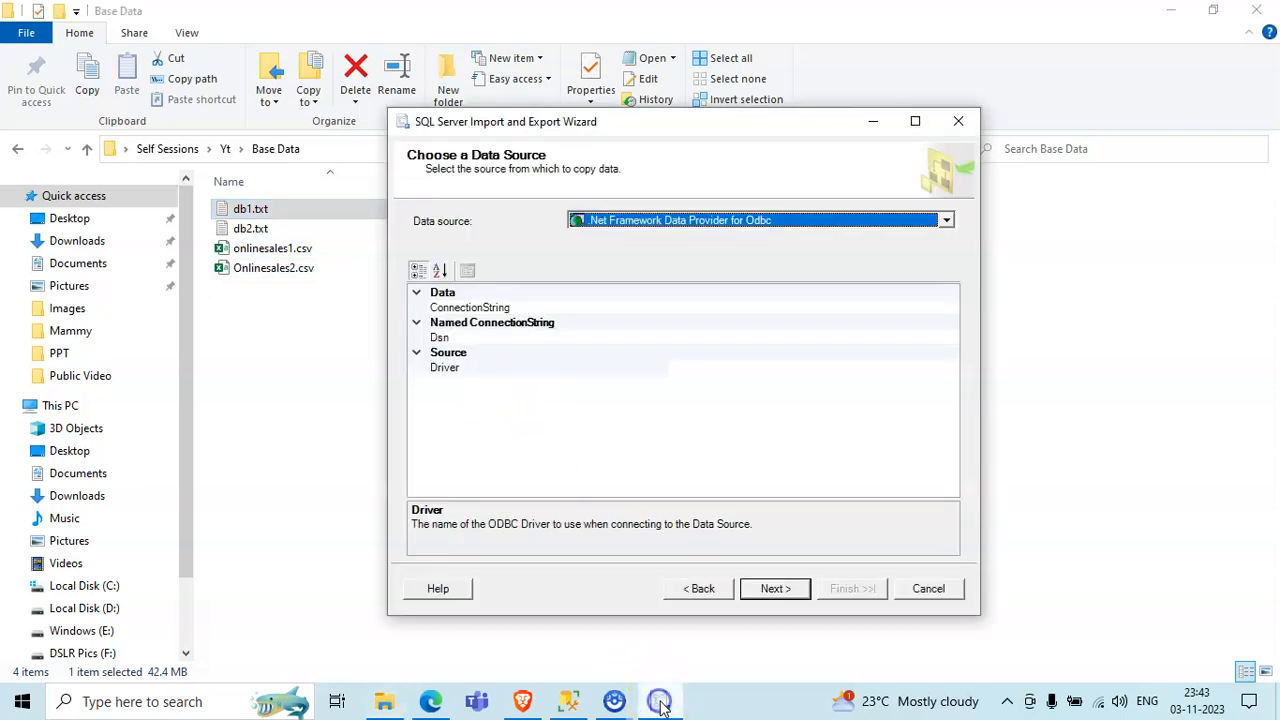
click(800, 222)
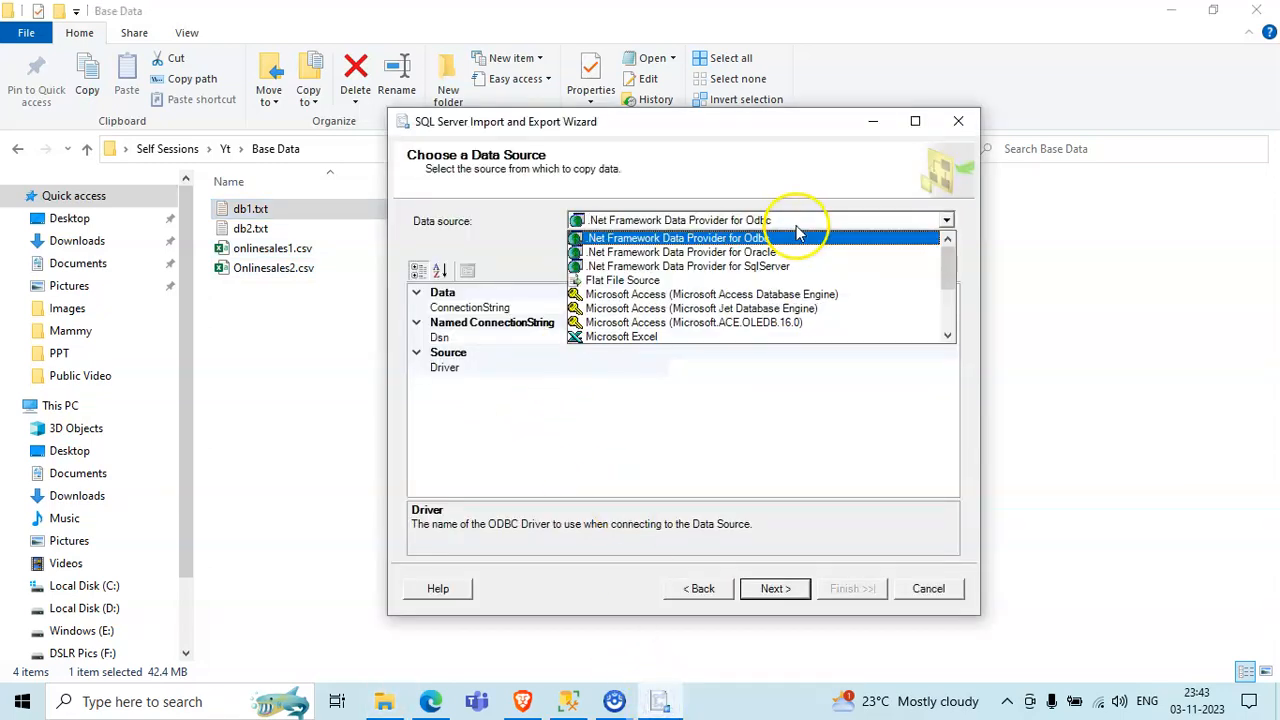
click(763, 281)
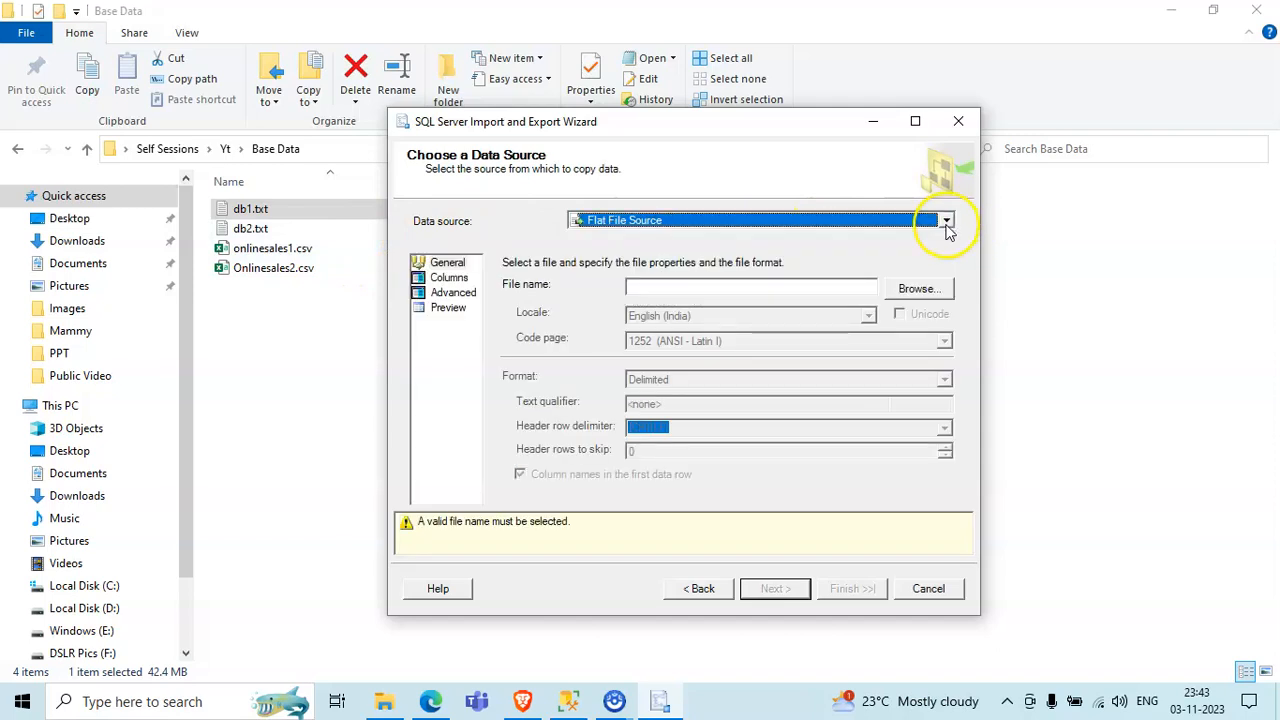
- Review the other data source types, such as Microsoft Excel and Microsoft Access, and keep Flat File Source
click(946, 221)
scroll(729, 337, down, 1)
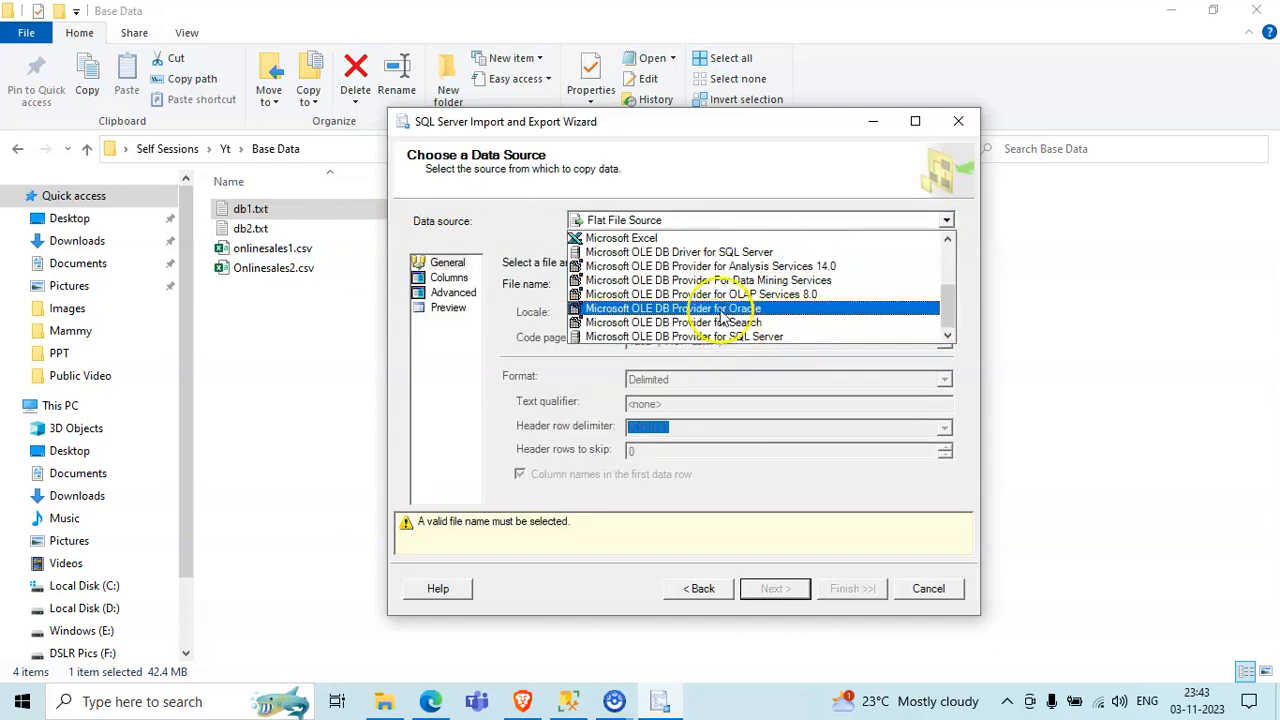
scroll(700, 330, up, 3)
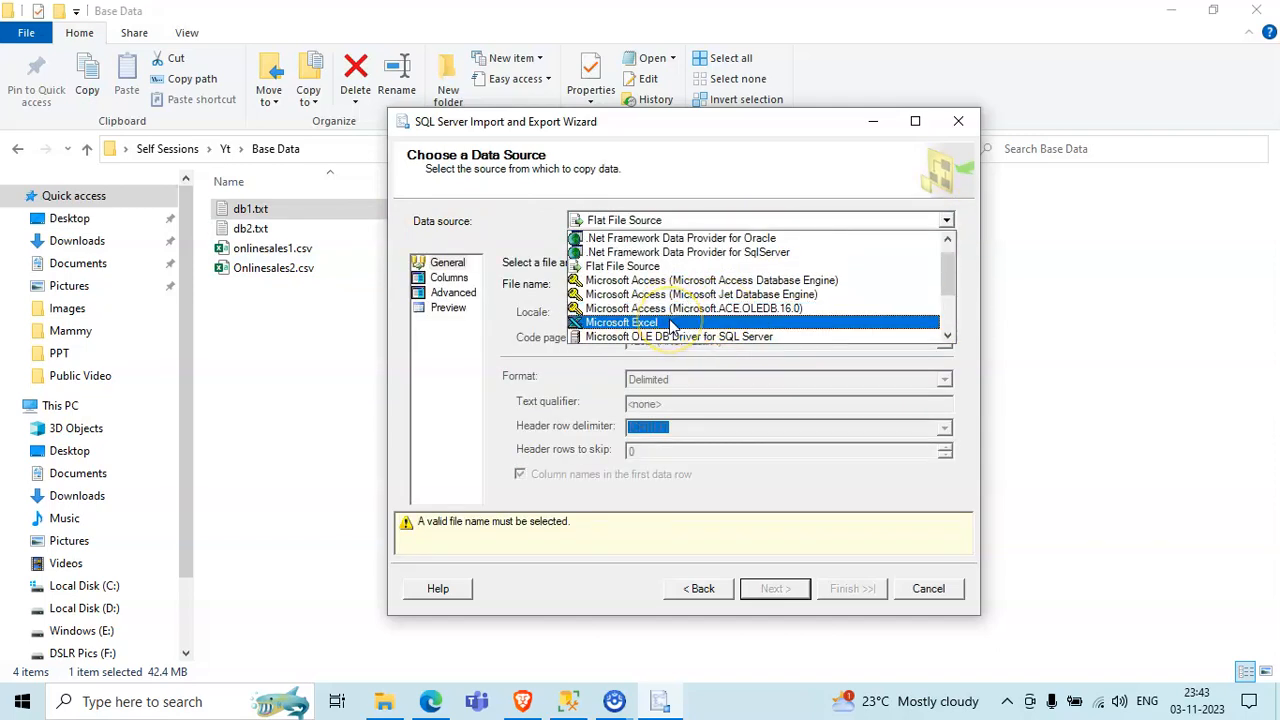
click(675, 309)
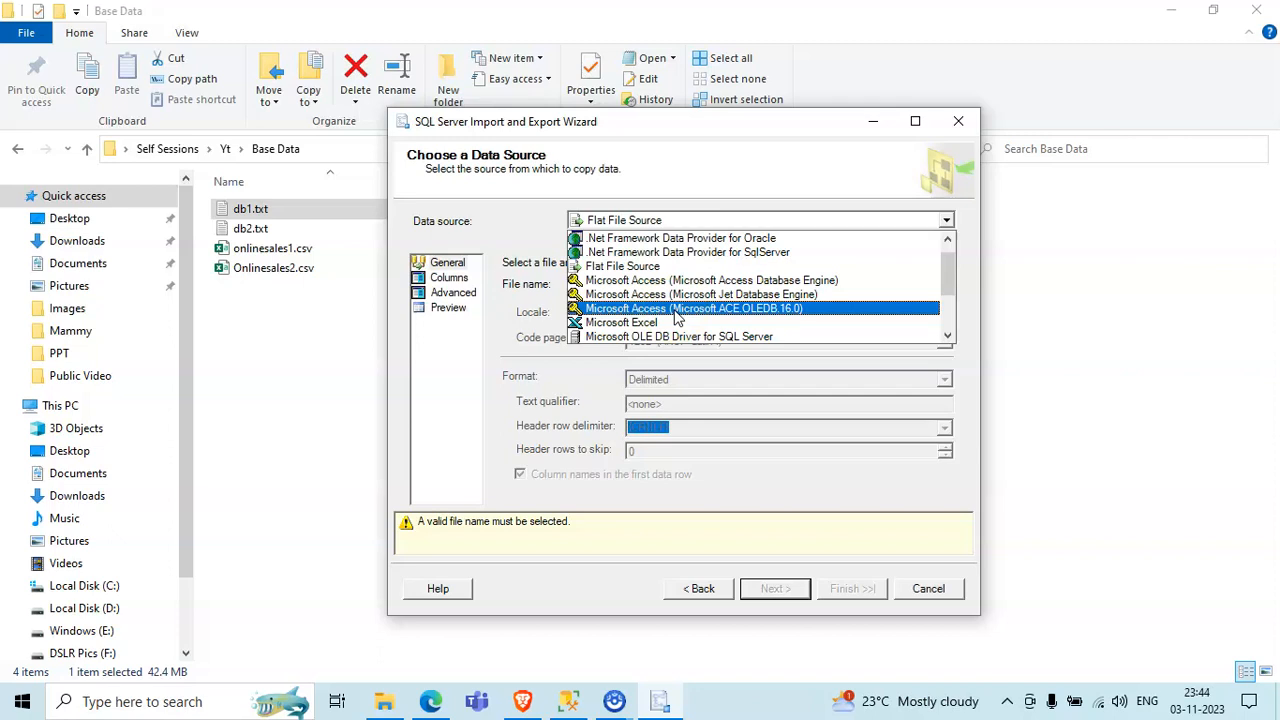
click(678, 337)
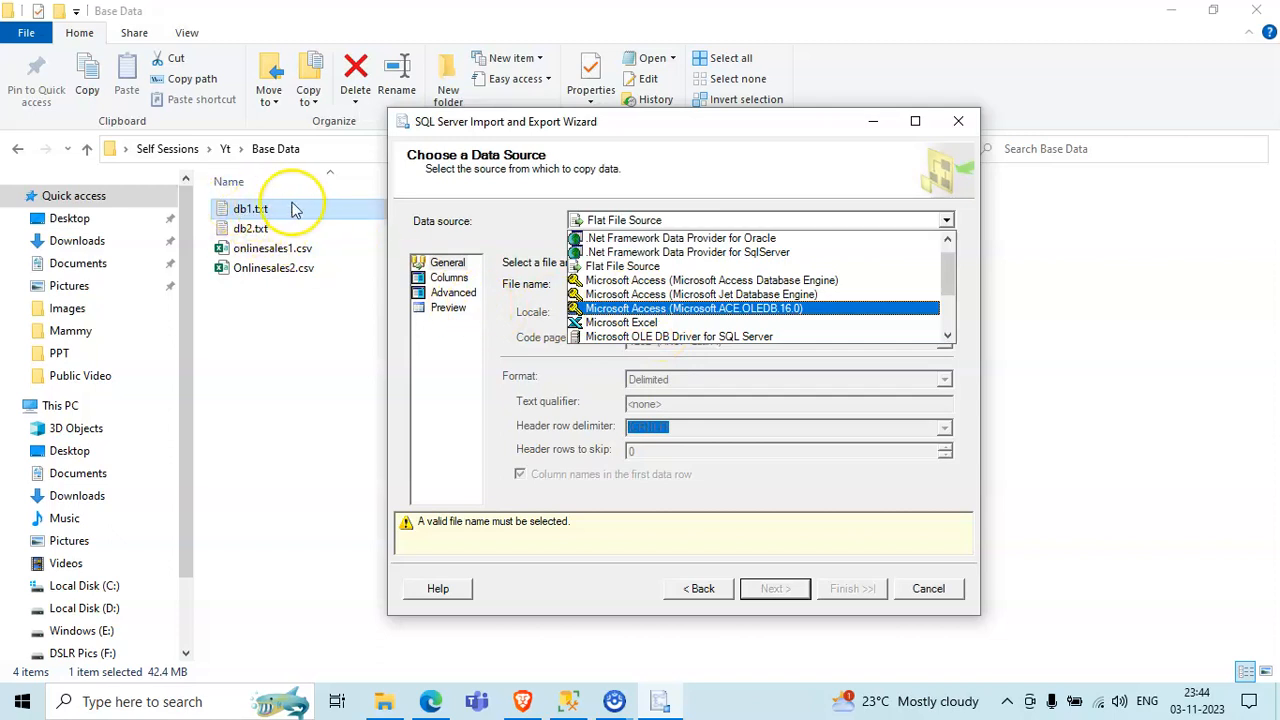
click(630, 266)
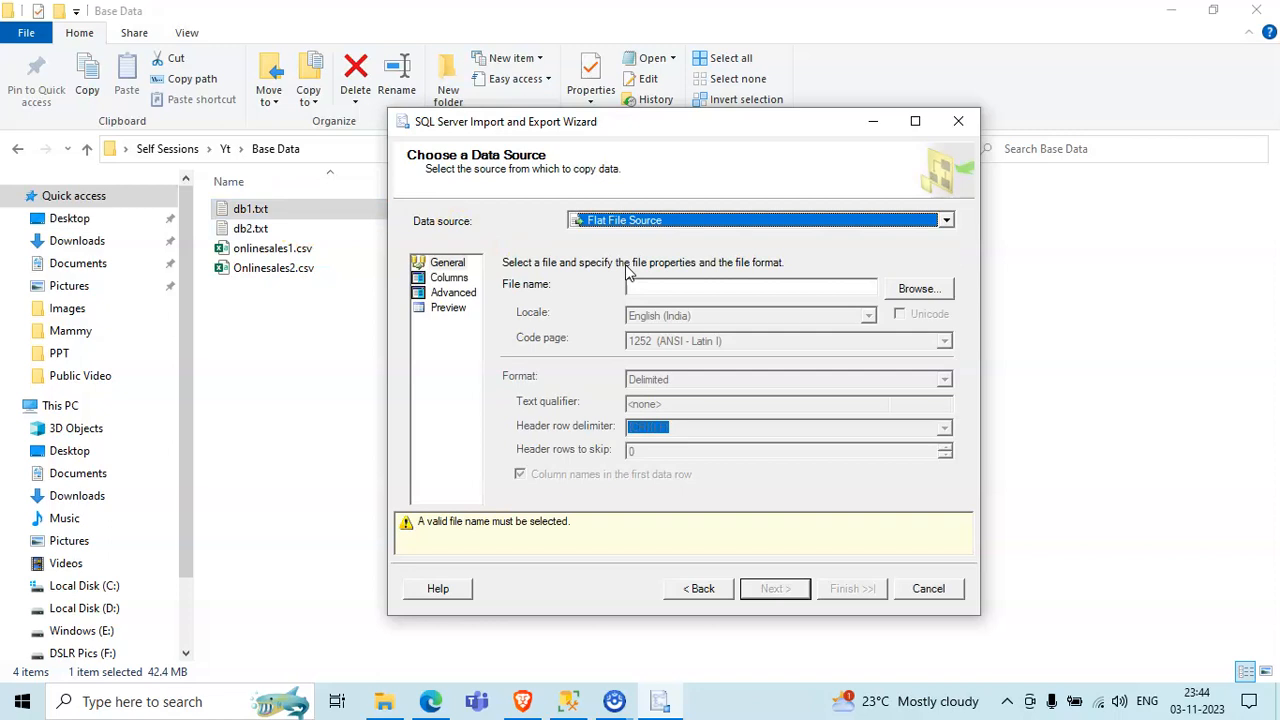
- Load db1.txt from the Base Data folder as the flat file to import
drag(537, 121, 631, 137)
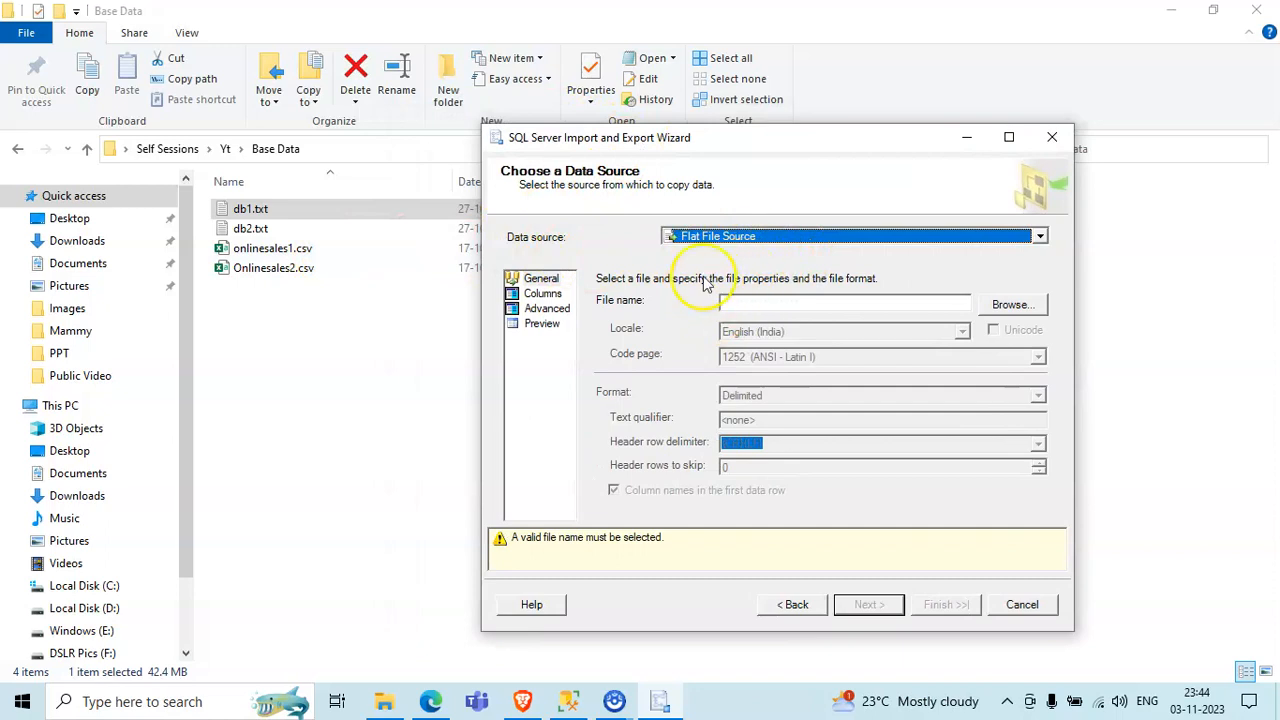
click(1008, 305)
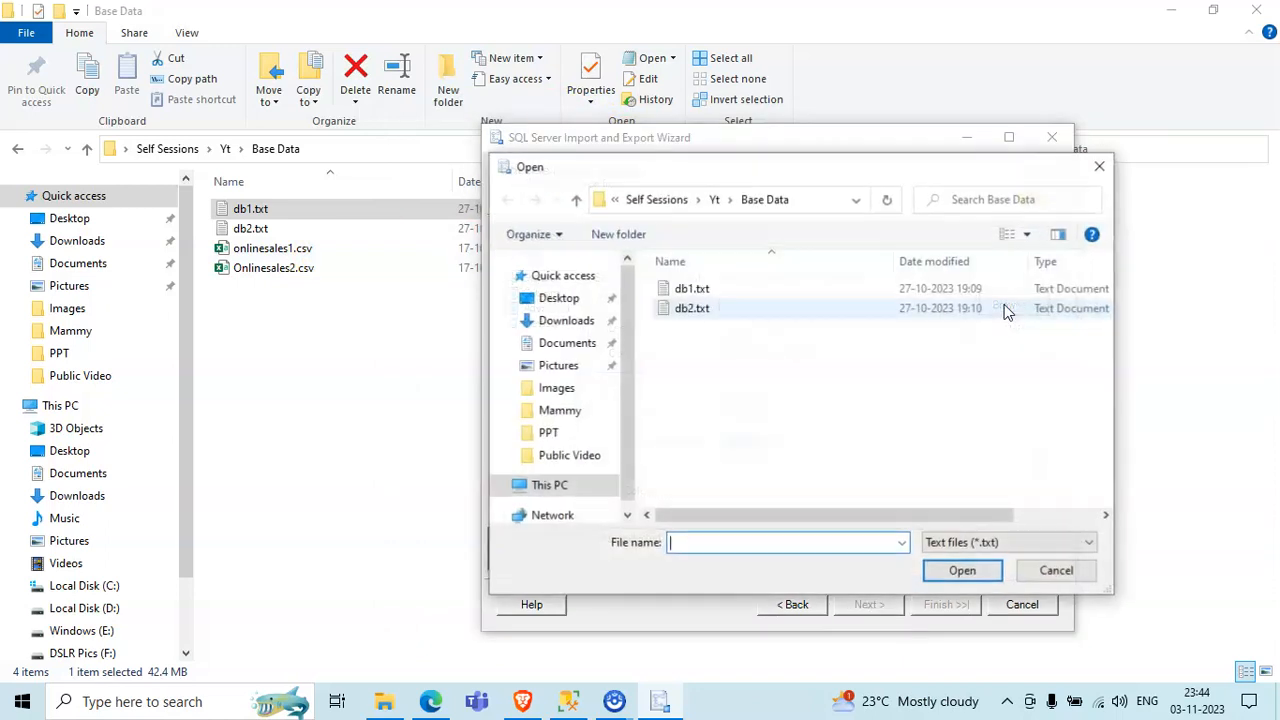
double_click(737, 292)
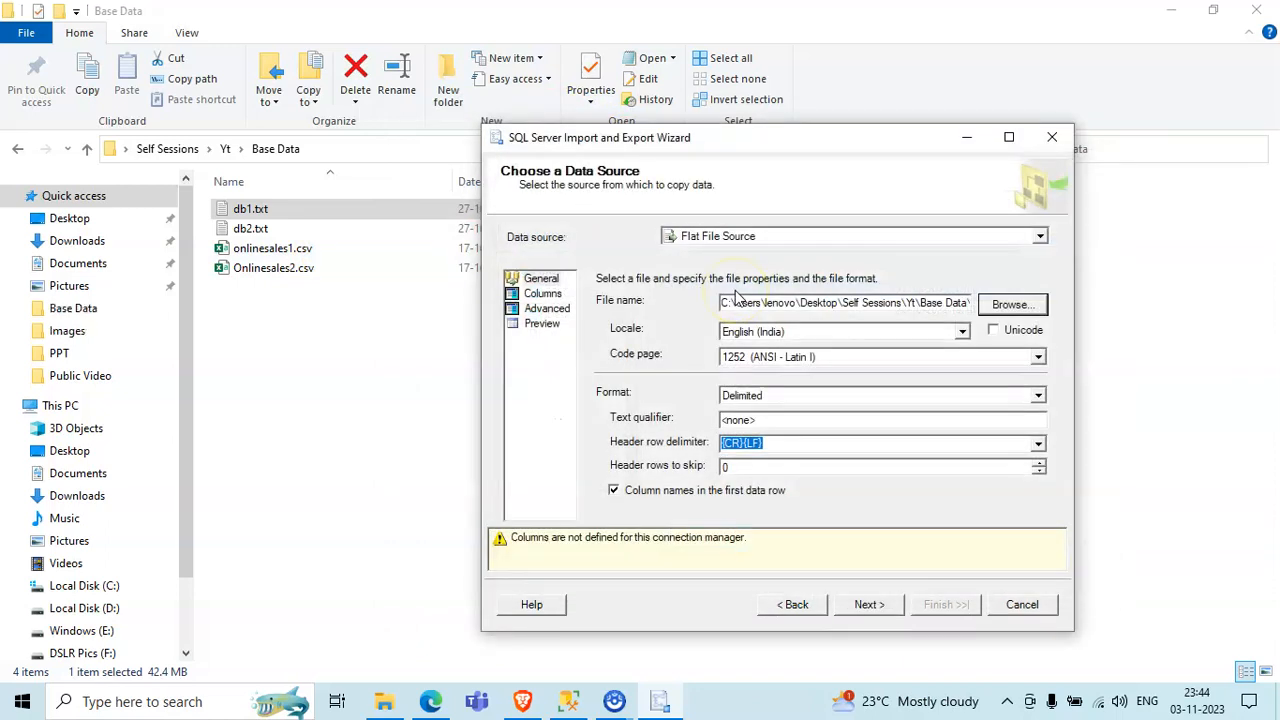
- Check the available format options for the flat file and keep Delimited
click(1039, 396)
click(1039, 396)
click(1039, 396)
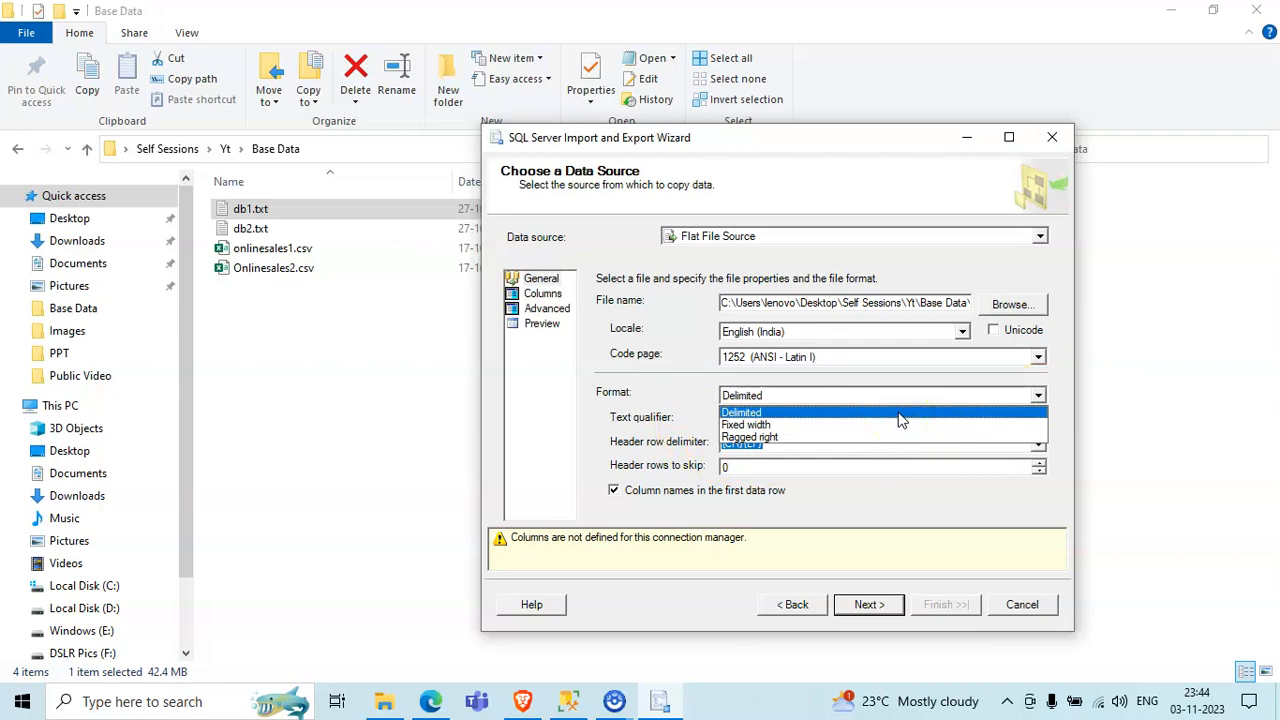
click(940, 497)
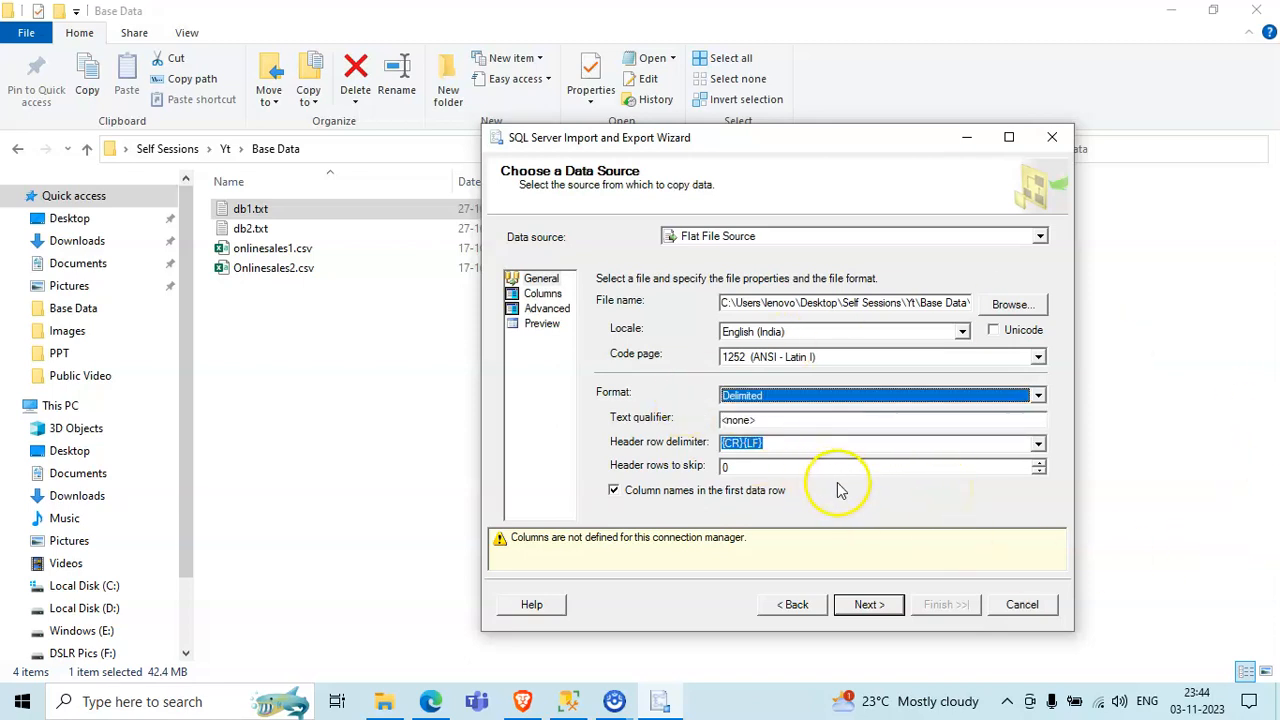
- Compare the flat file's column delimiter and preview rows with the contents of db1.txt in Notepad, then close the text file
click(550, 296)
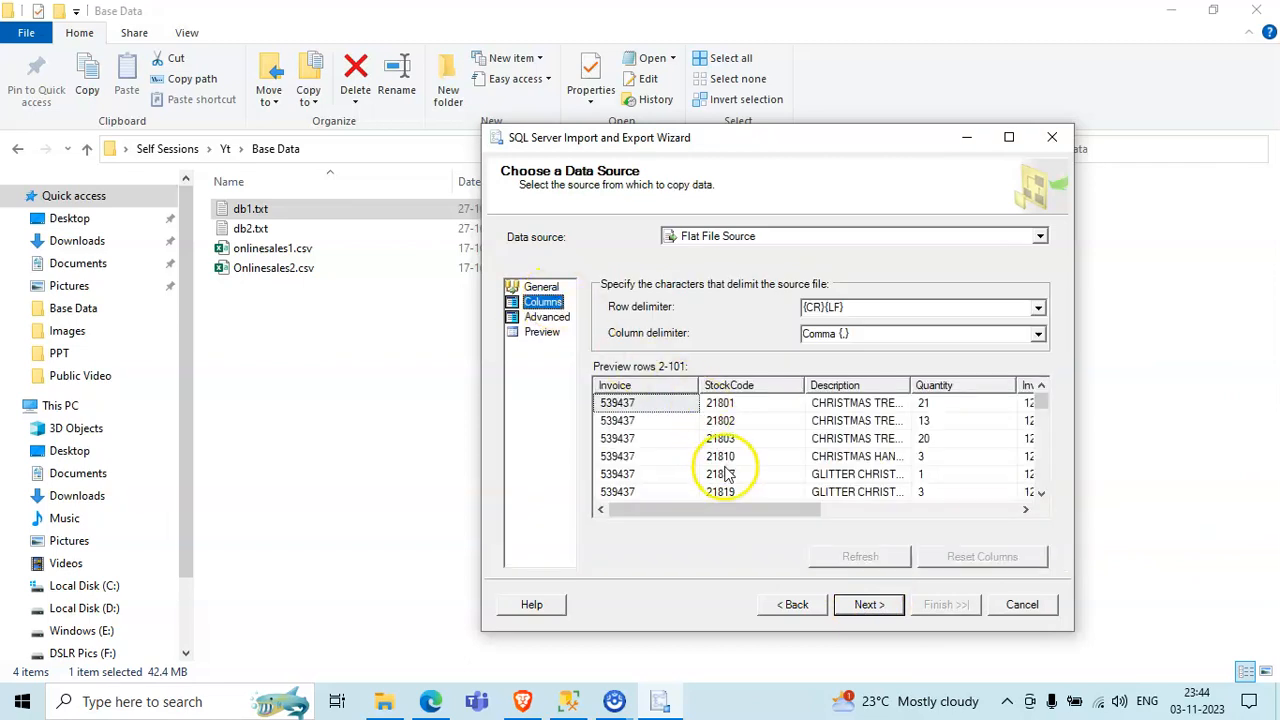
mouse_move(745, 512)
mouse_down()
mouse_move(914, 509)
mouse_move(909, 523)
mouse_move(755, 515)
mouse_up()
double_click(371, 206)
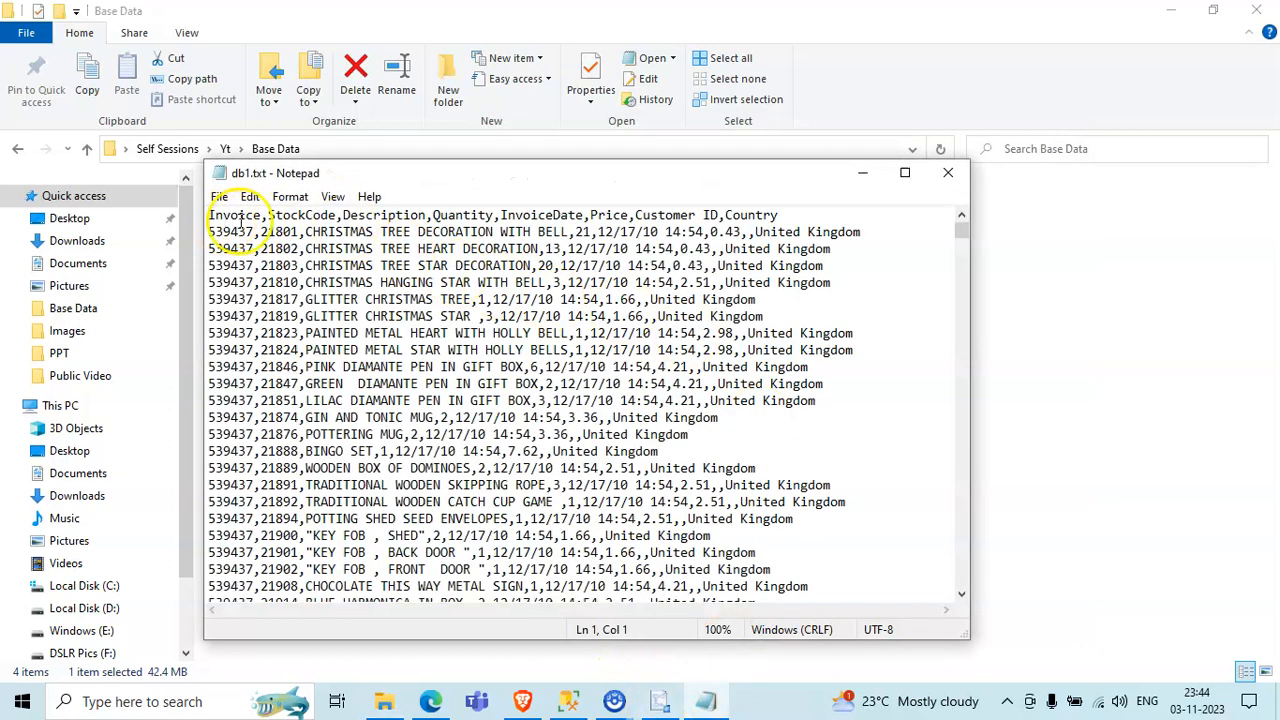
key(alt+F4)
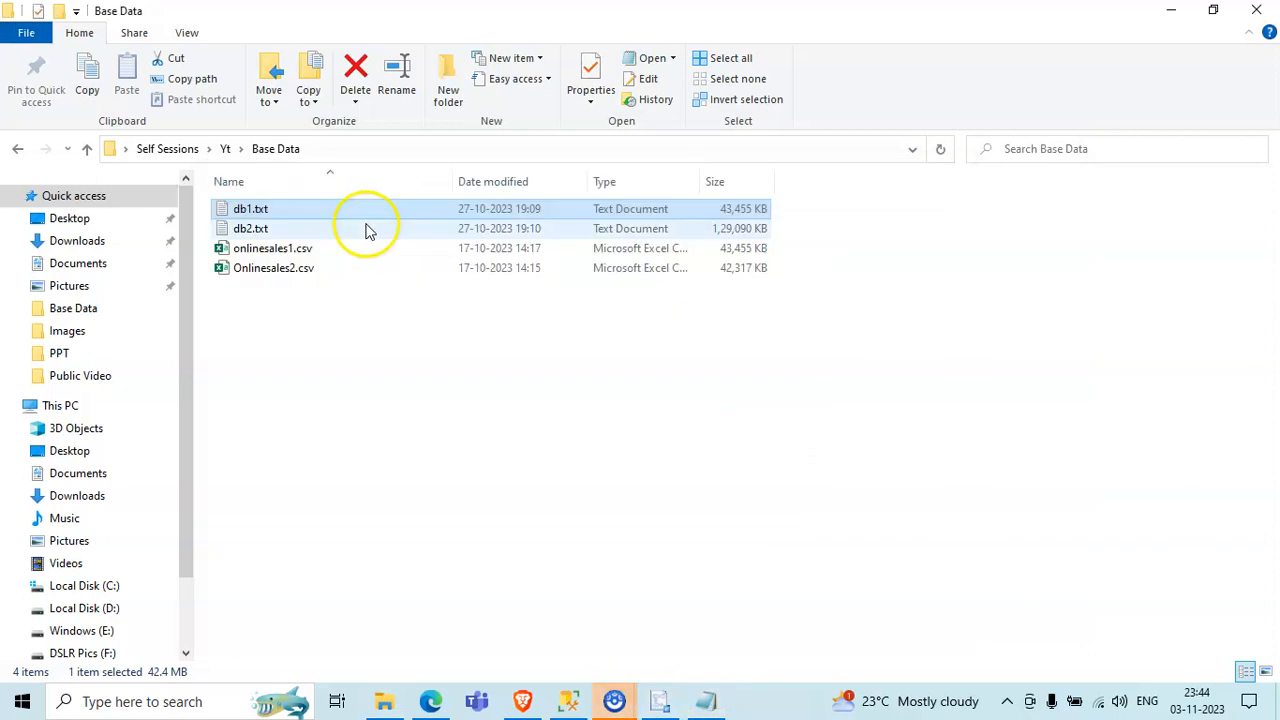
click(668, 701)
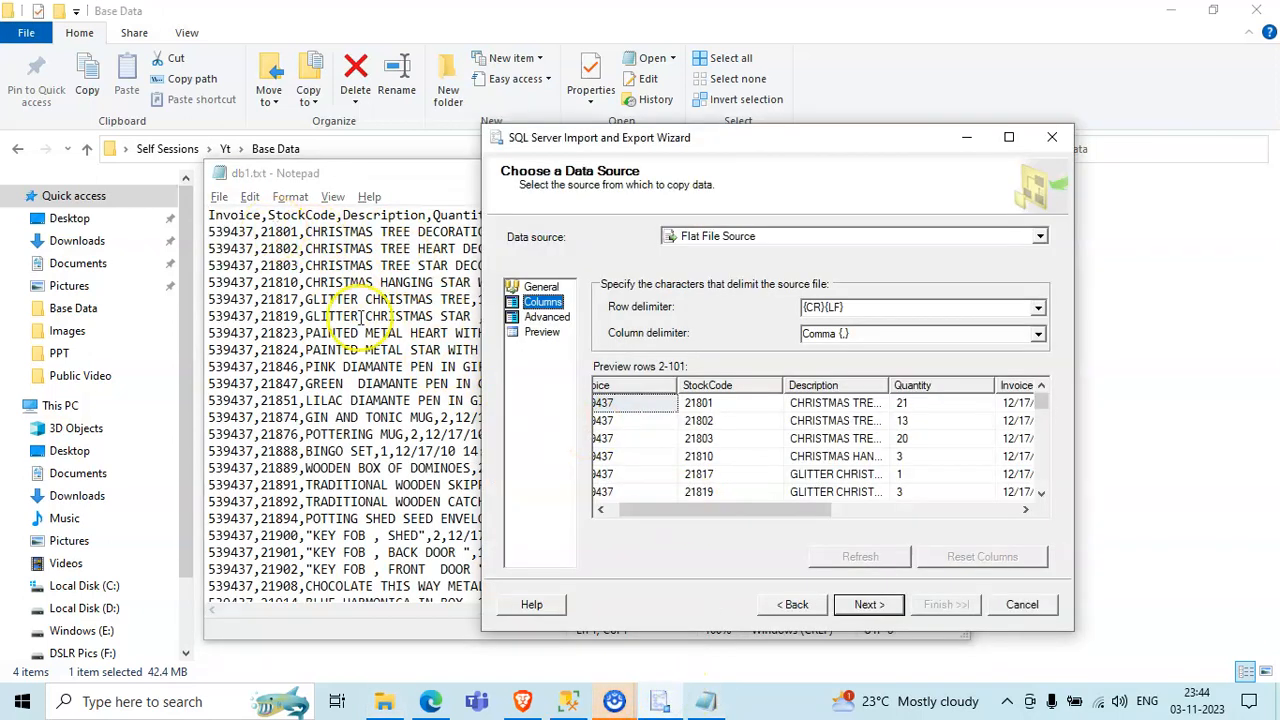
drag(701, 510, 655, 510)
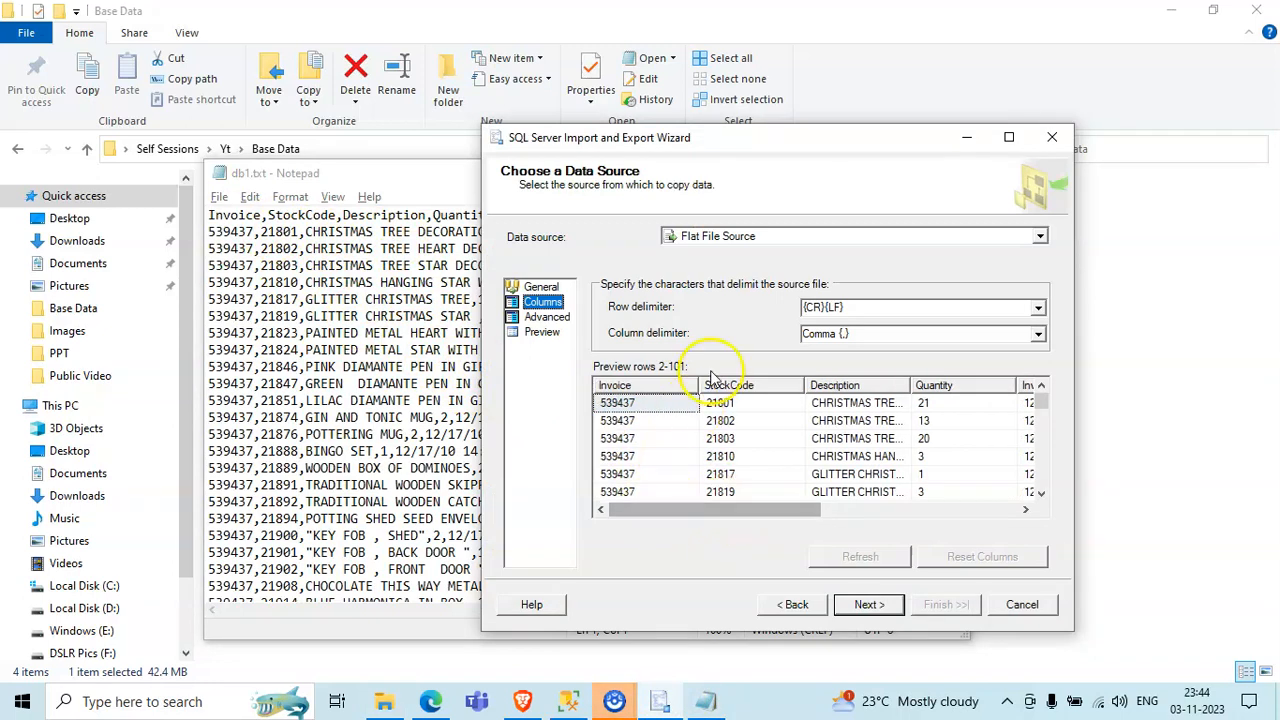
click(420, 173)
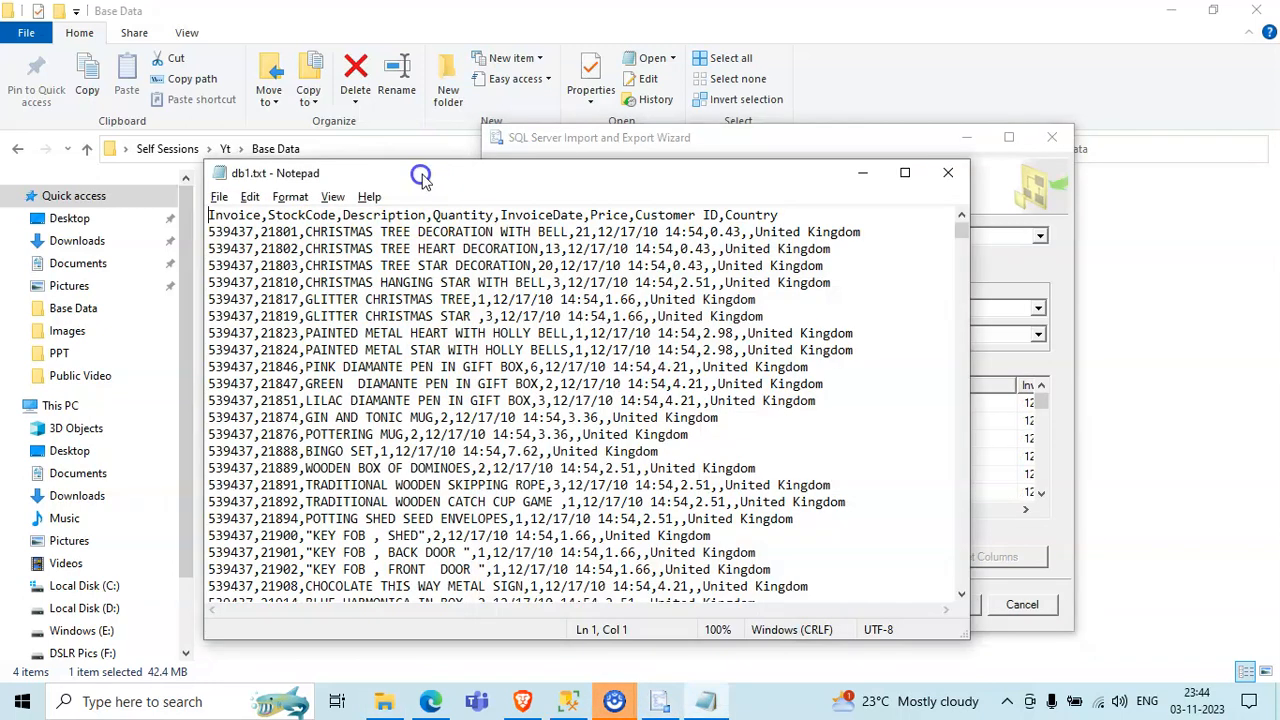
click(948, 173)
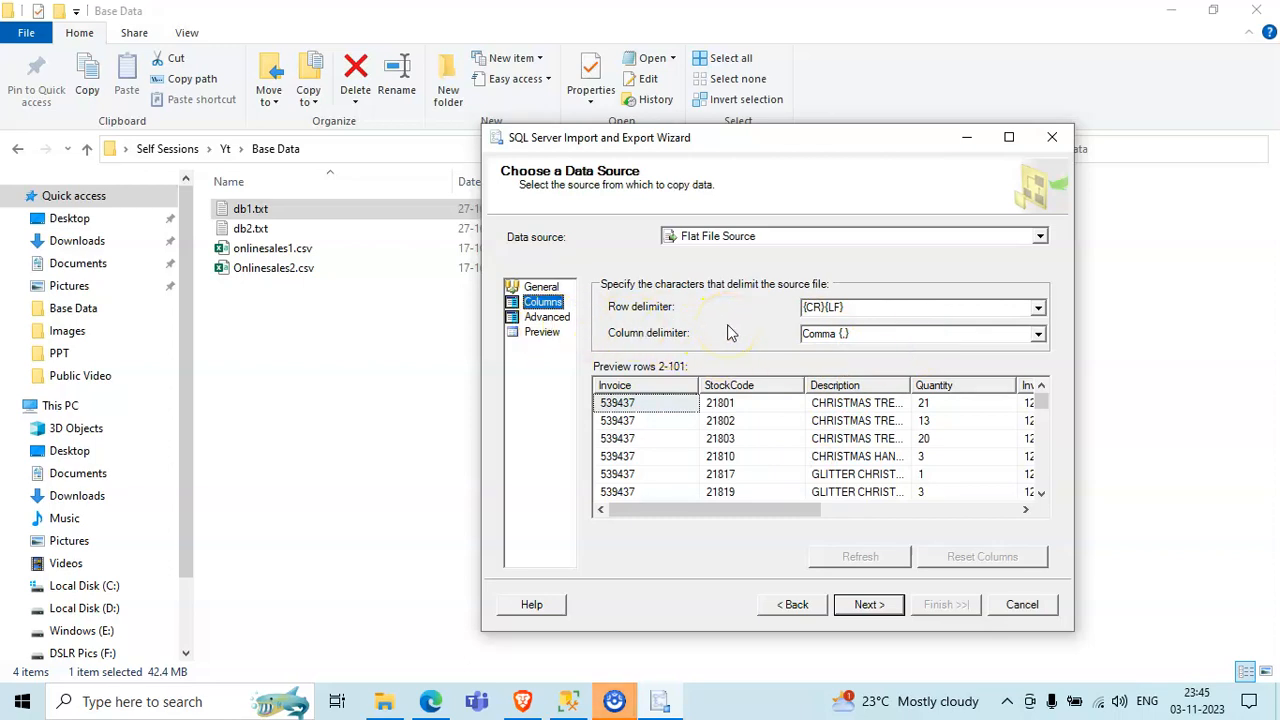
- Review the advanced properties of the source columns from Invoice to InvoiceDate, then return to the general file settings
click(548, 317)
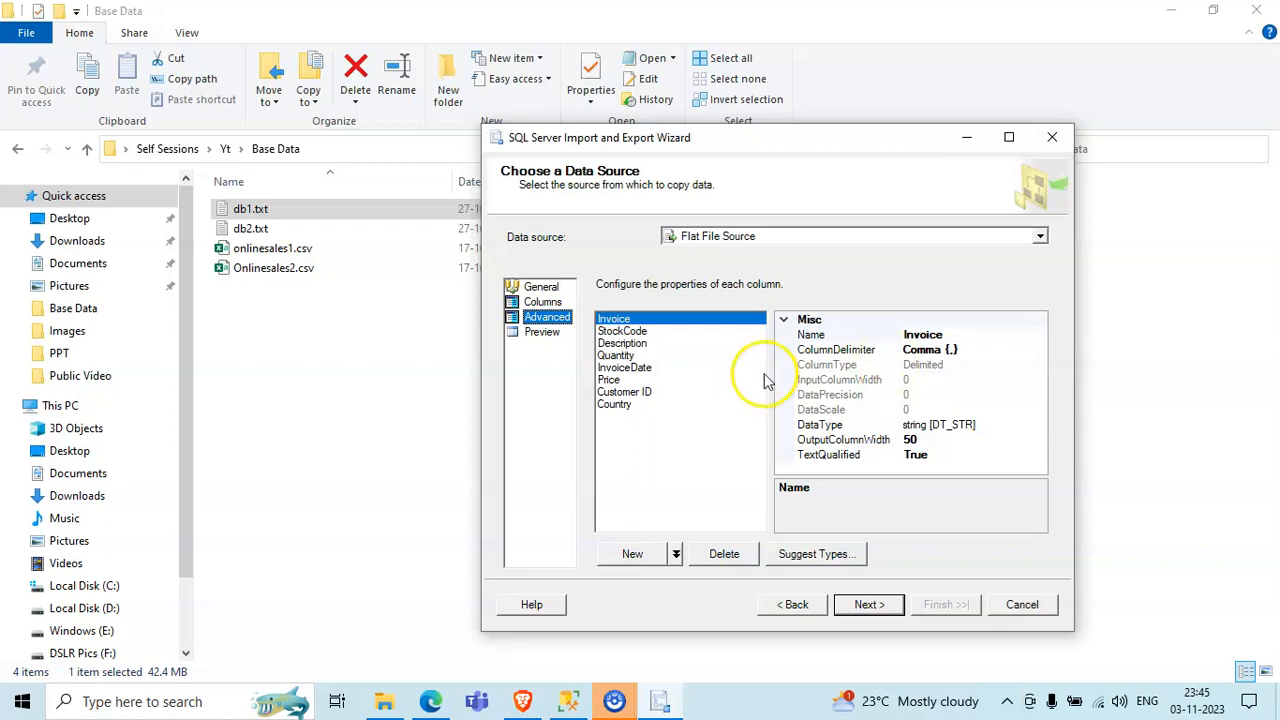
click(668, 332)
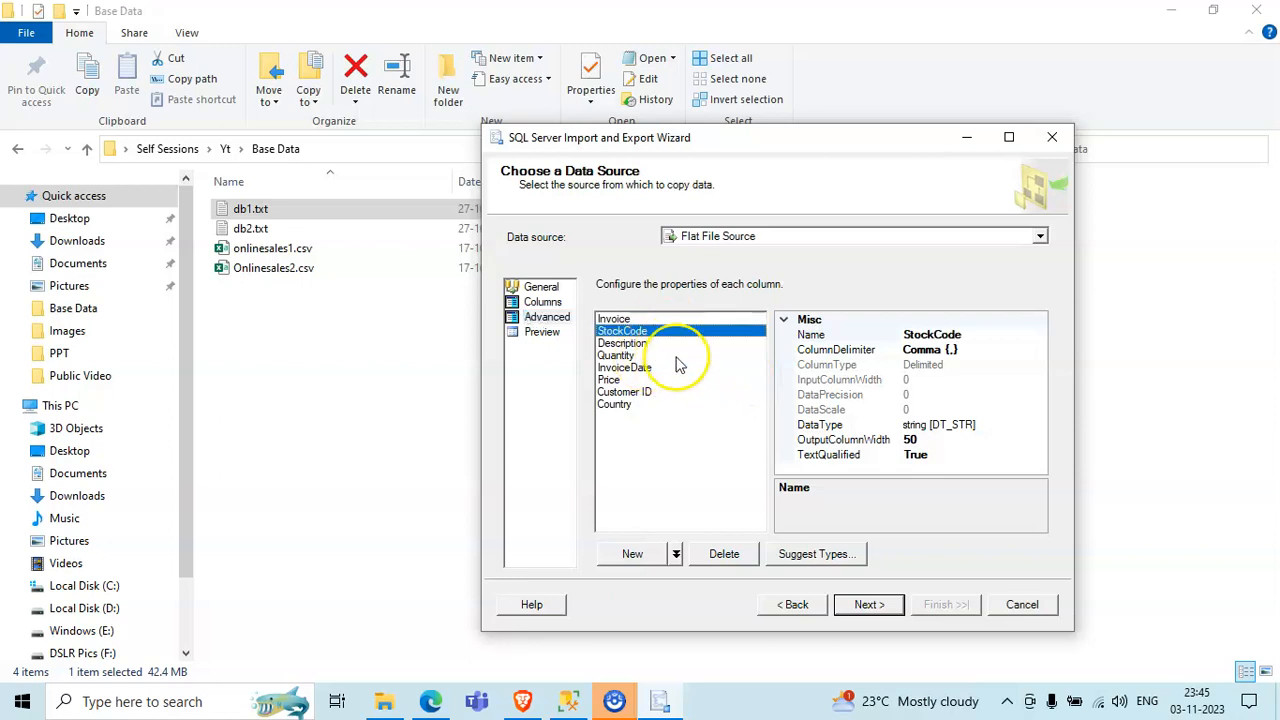
click(680, 344)
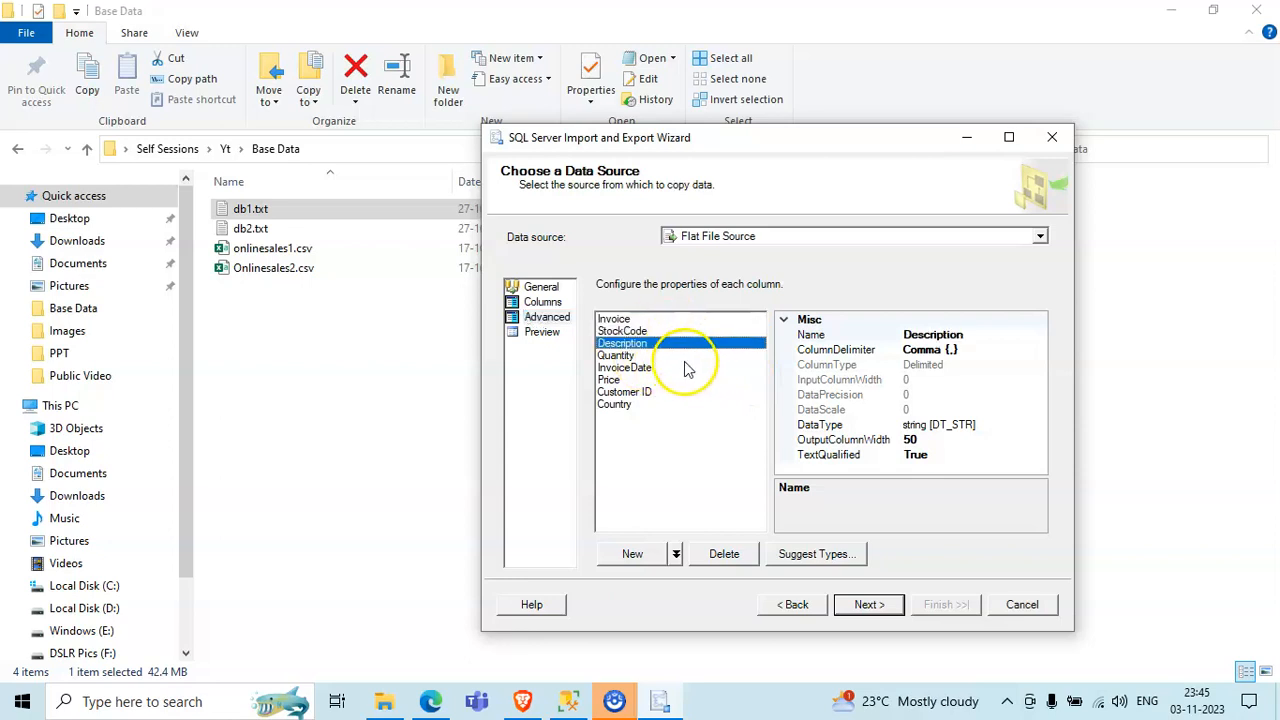
click(688, 356)
click(684, 368)
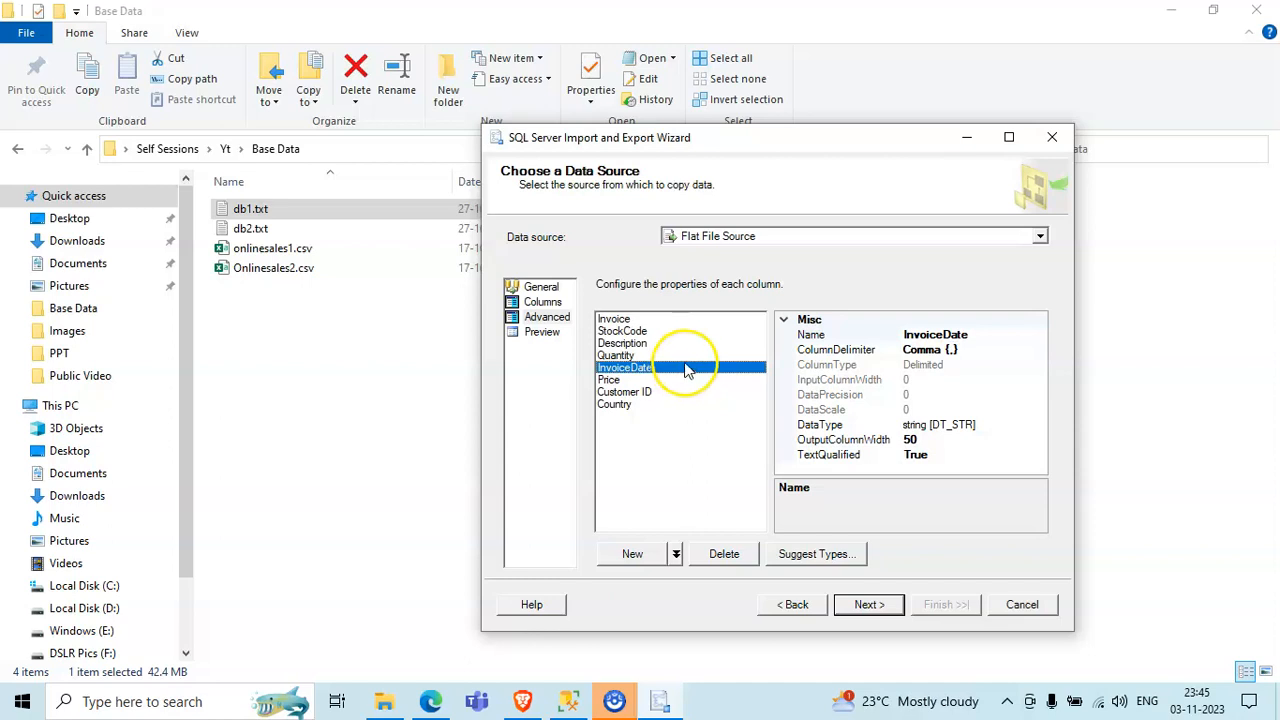
click(682, 344)
click(694, 370)
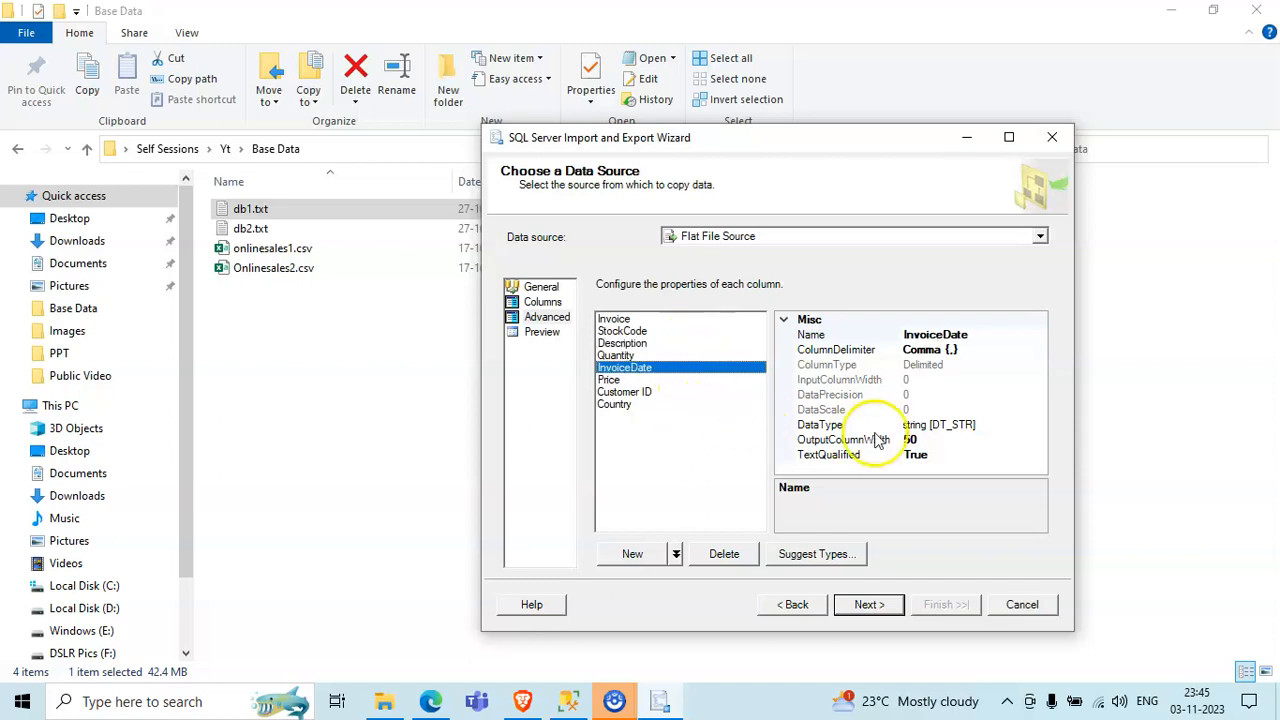
click(541, 288)
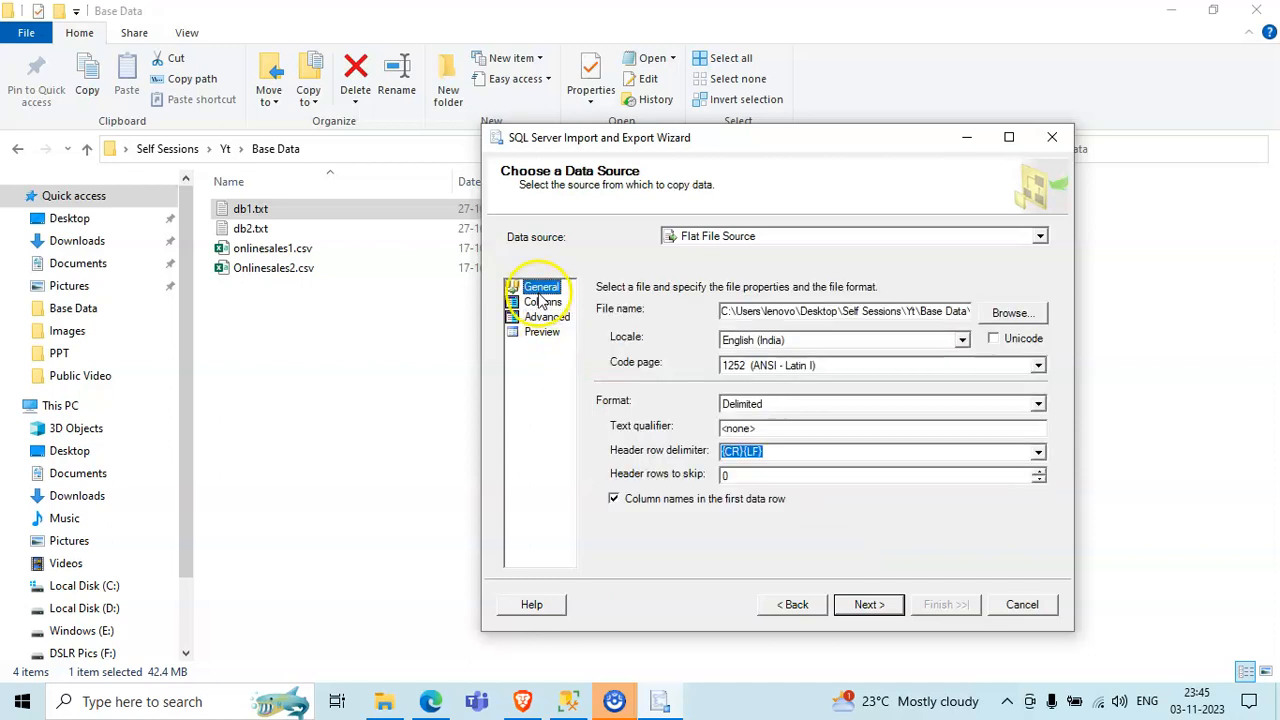
- Set the import destination to Microsoft OLE DB Provider for SQL Server, keeping Windows Authentication and the Test_db database
click(877, 608)
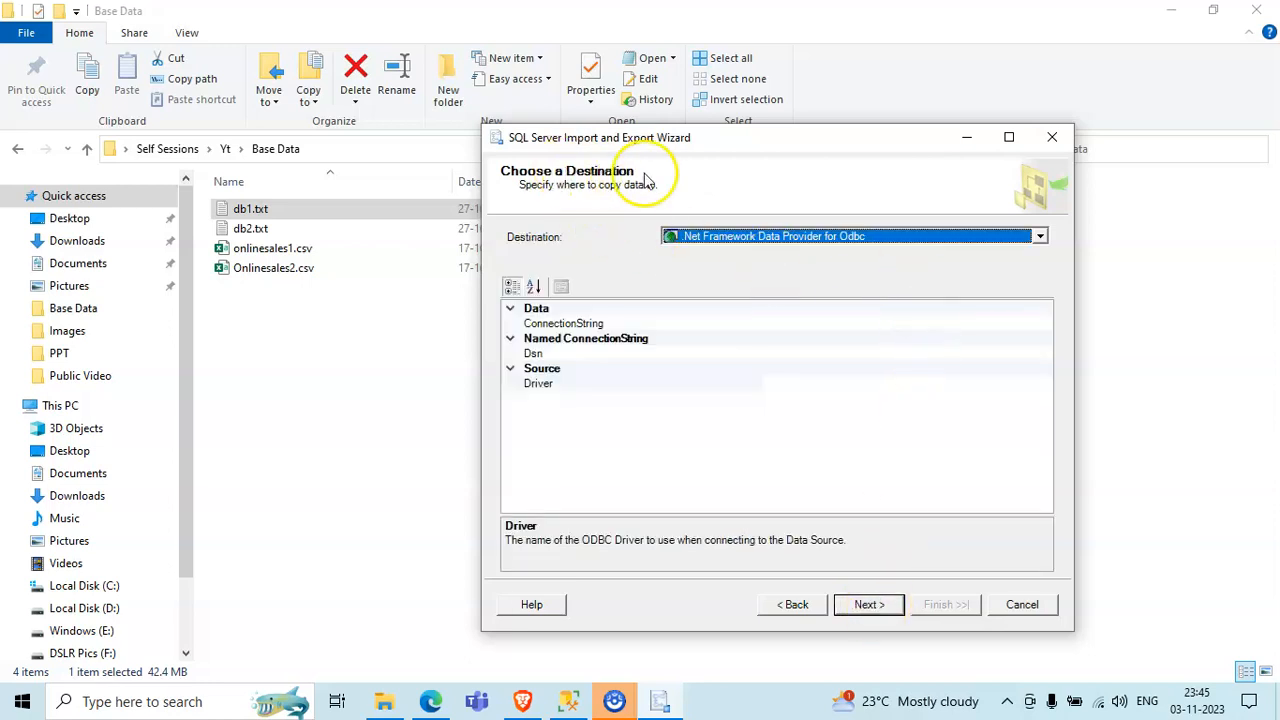
click(1040, 236)
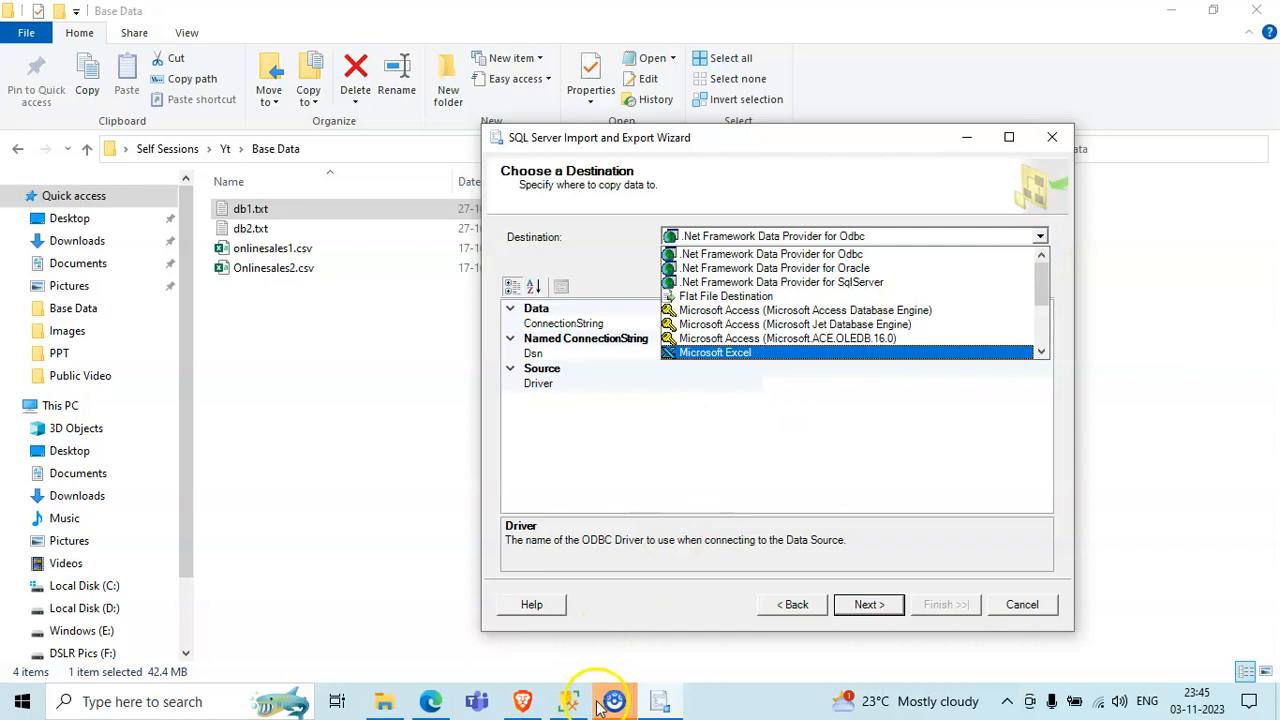
scroll(775, 340, down, 2)
scroll(775, 340, down, 1)
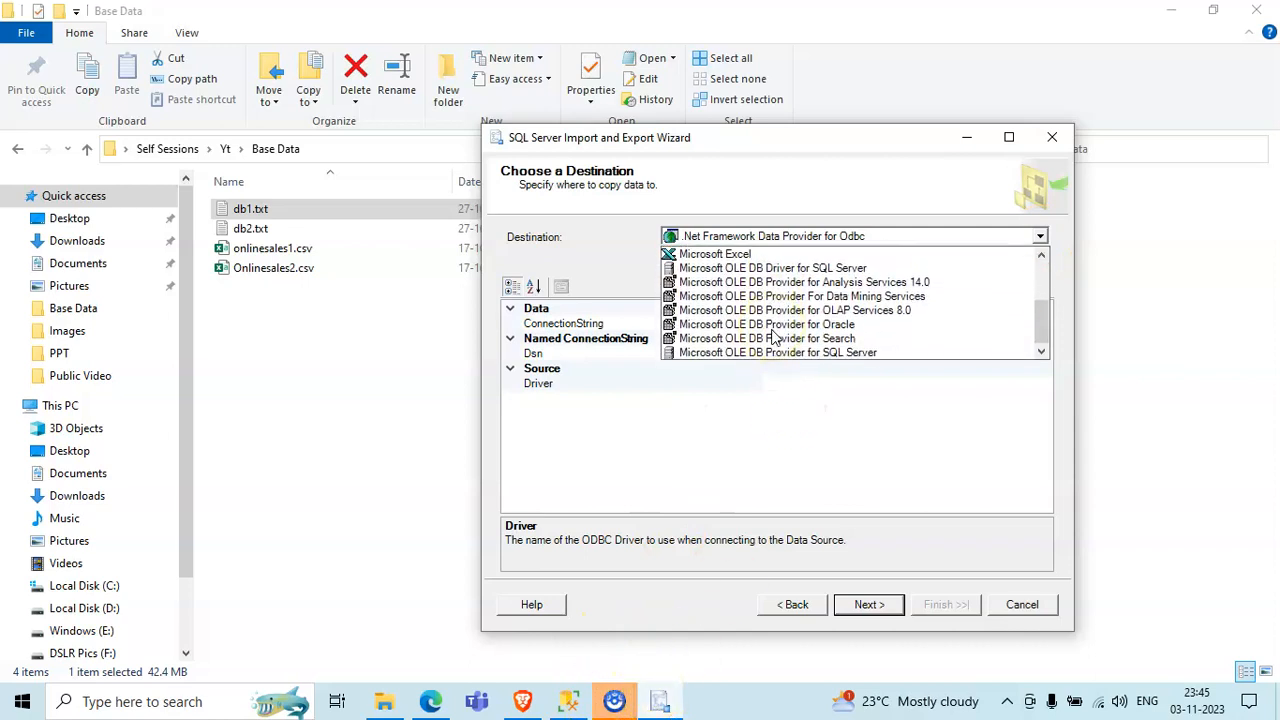
click(857, 355)
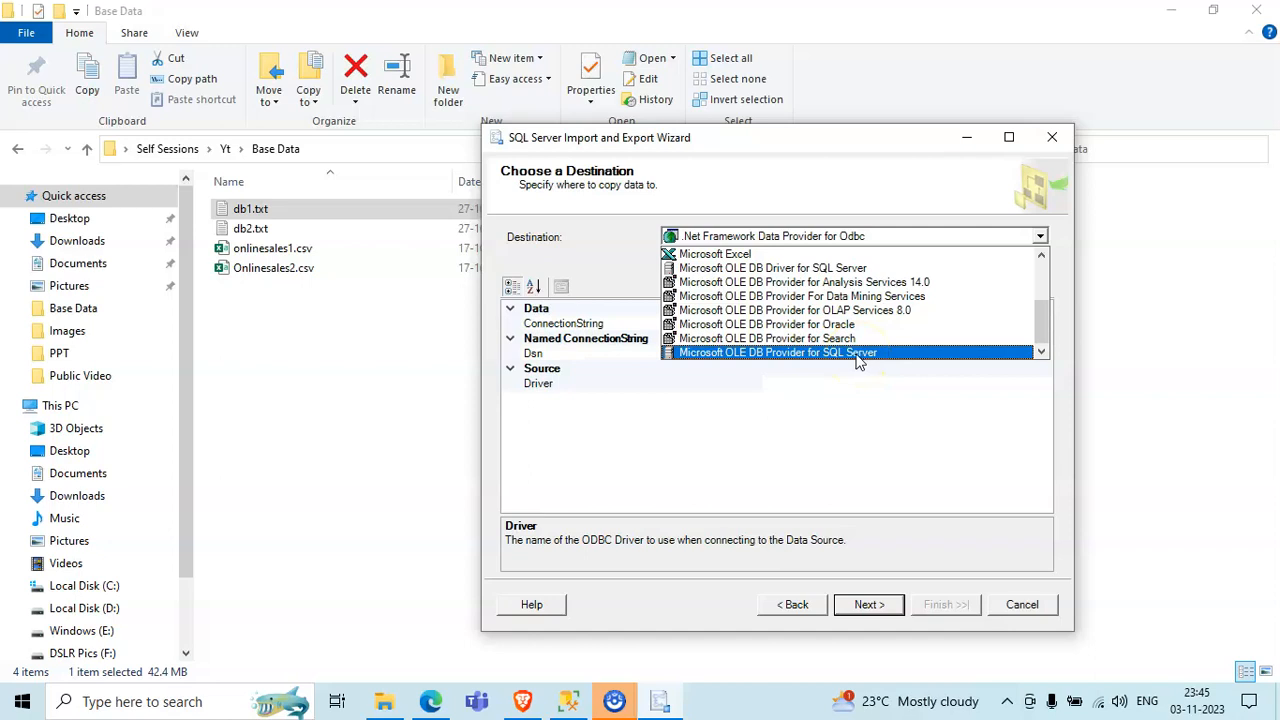
click(857, 355)
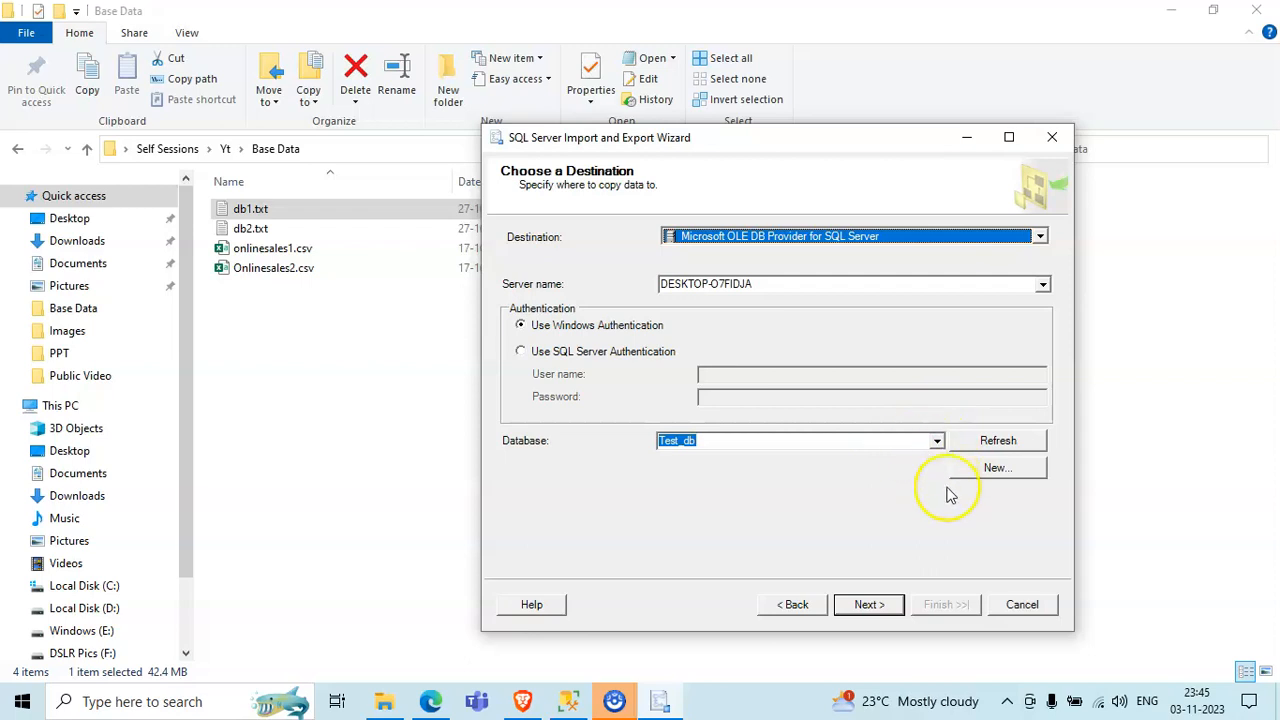
click(896, 603)
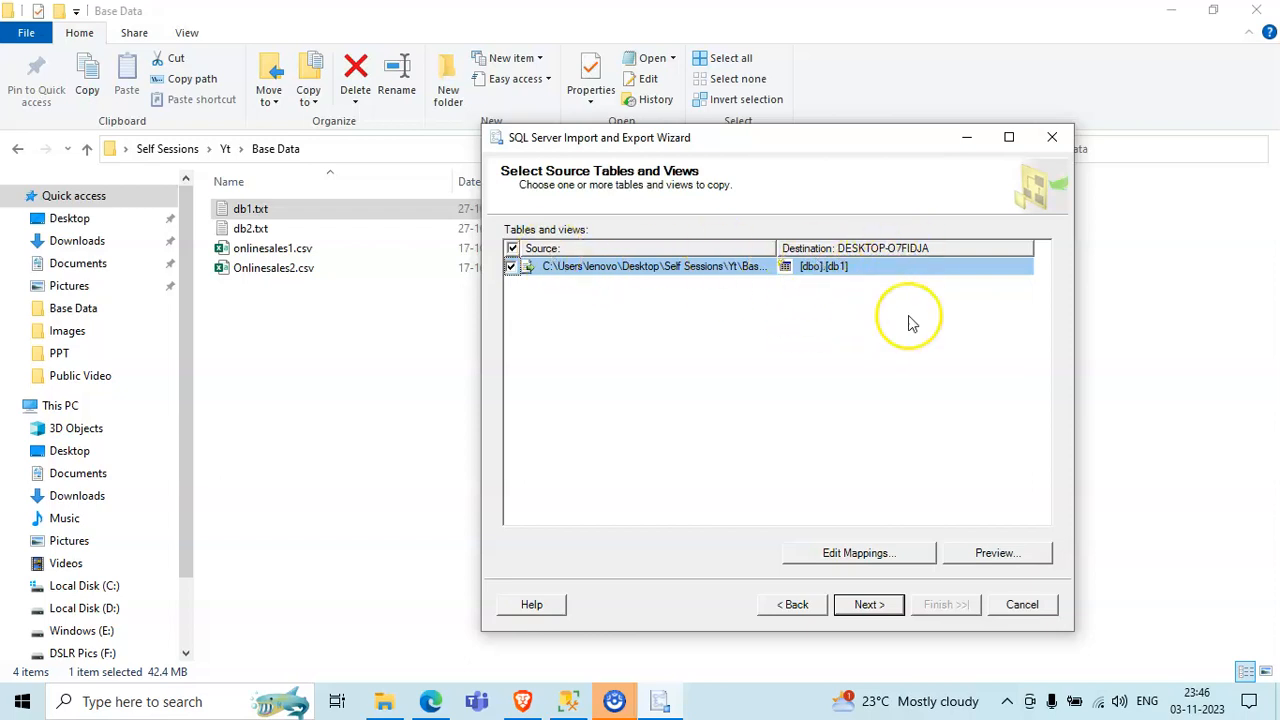
- Accept the [dbo].[db1] destination table, run the import immediately without saving an SSIS package, and close the wizard when it finishes
click(868, 604)
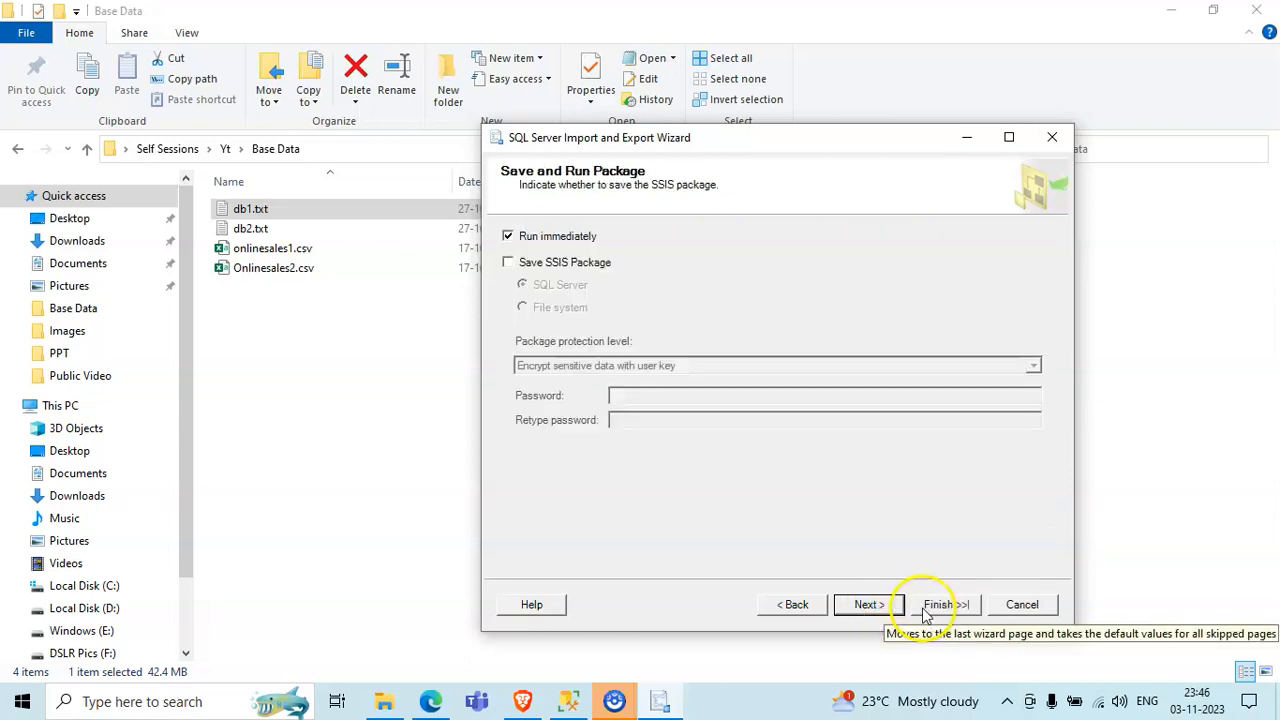
click(926, 612)
click(926, 612)
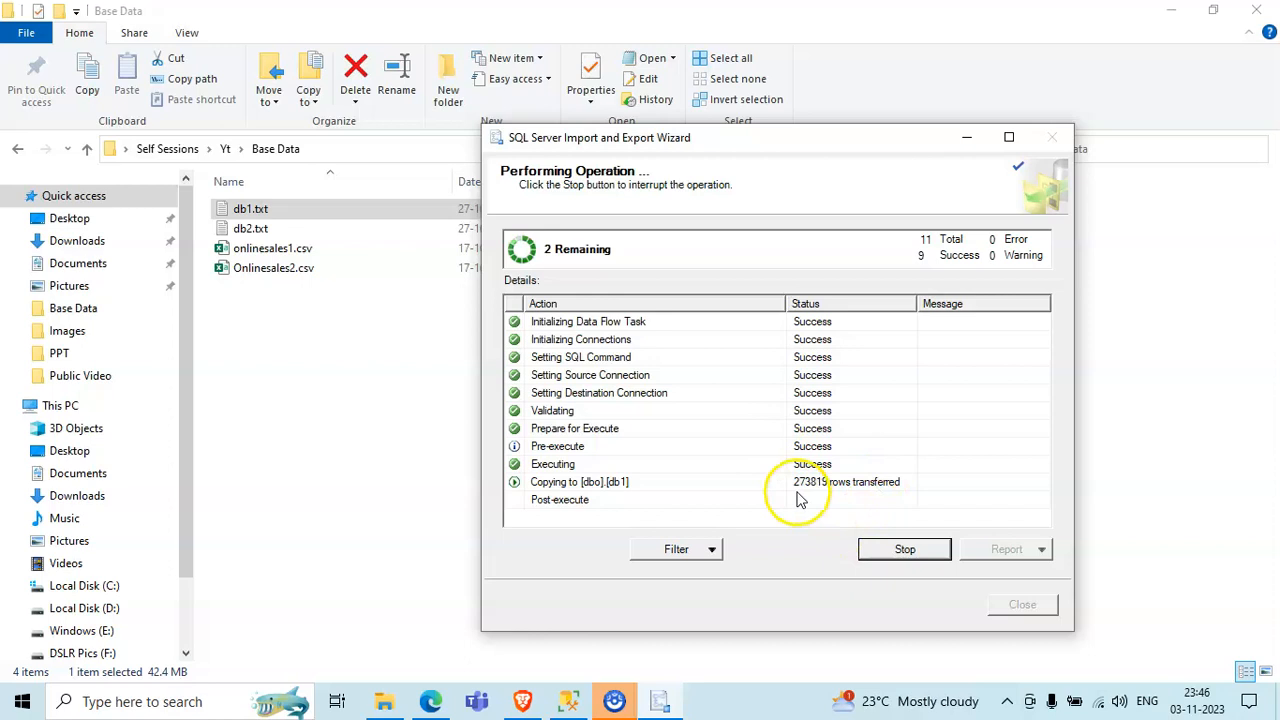
mouse_move(660, 706)
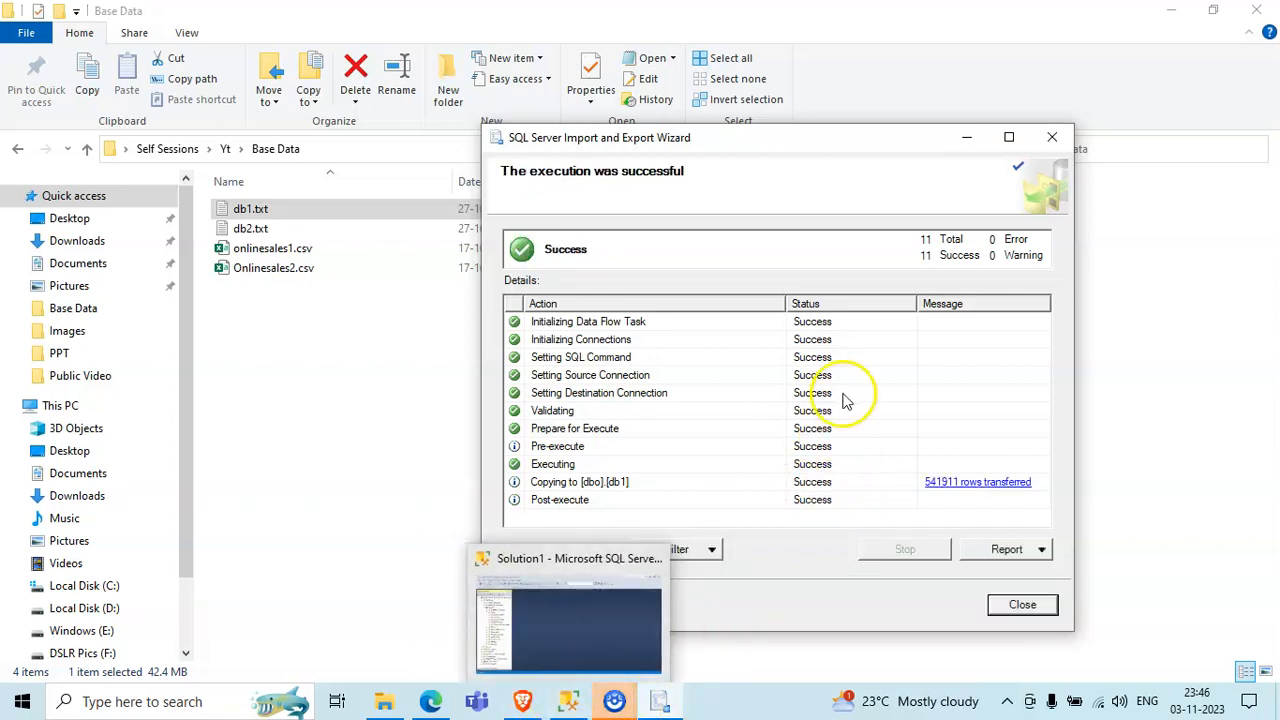
click(1055, 138)
- Switch to SQL Server Management Studio, refresh the tables of Test_db, and select the dbo.db1 table
click(568, 701)
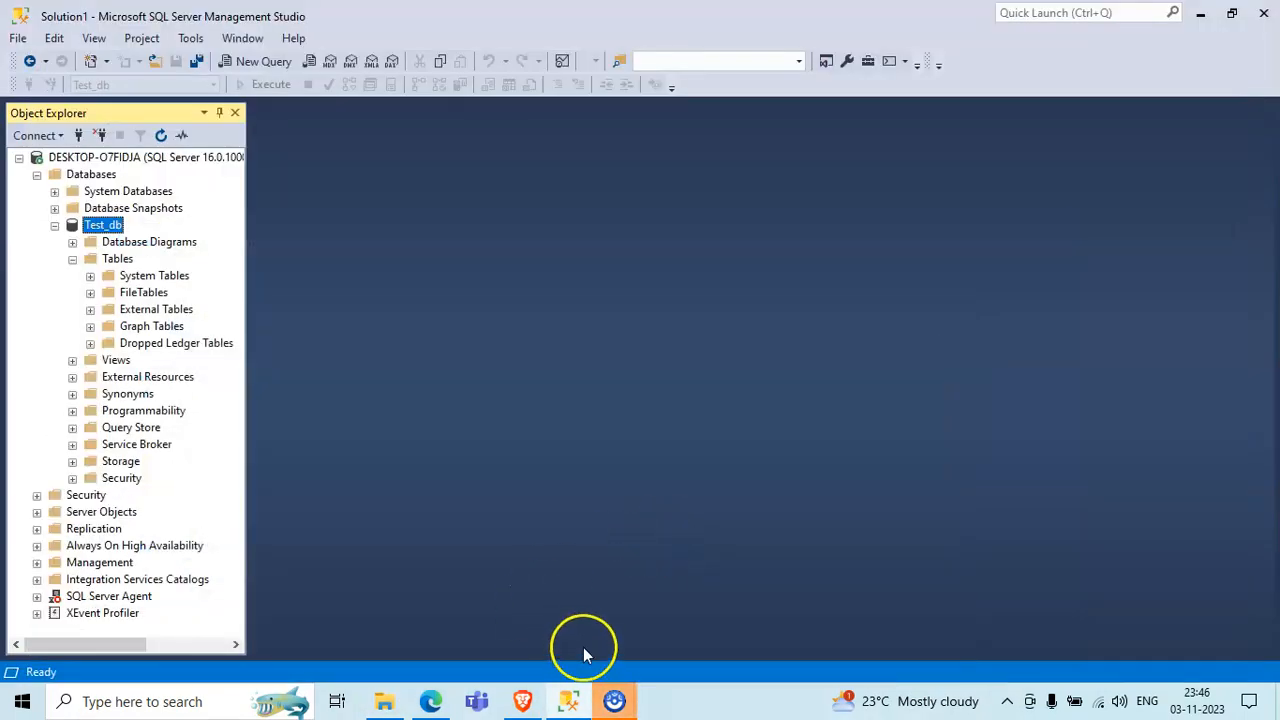
click(110, 258)
right_click(110, 258)
click(160, 366)
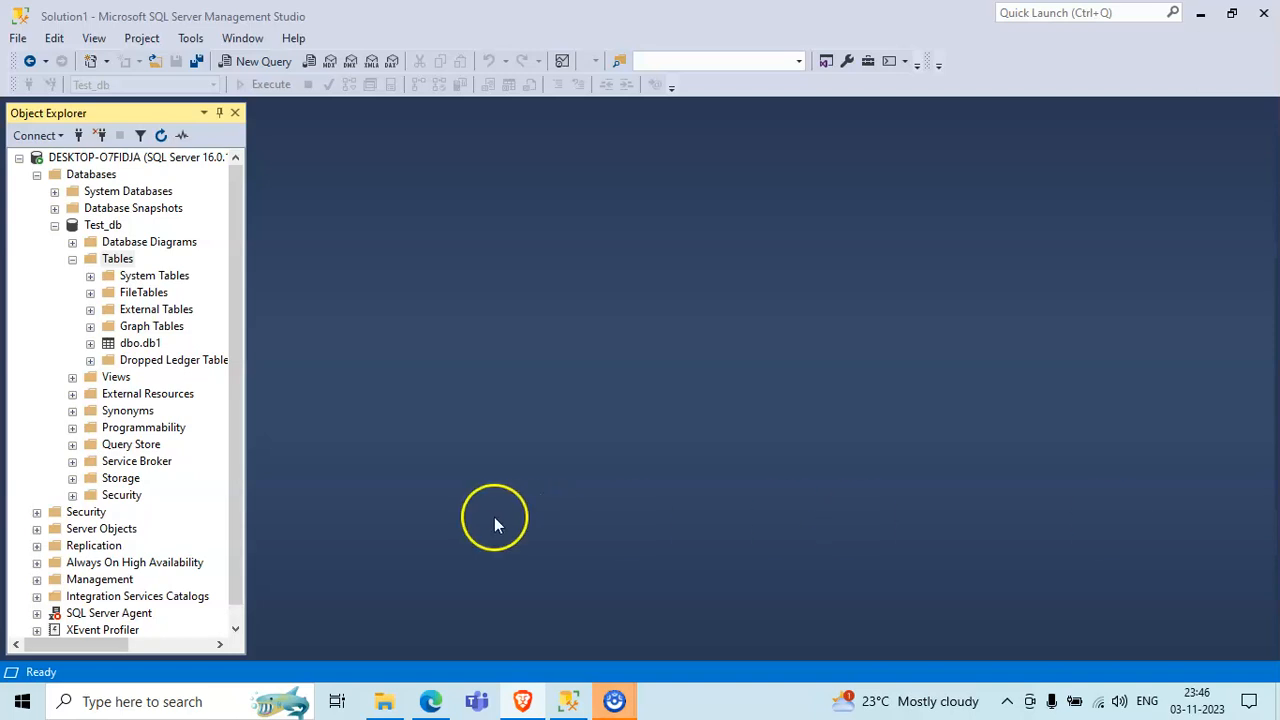
click(140, 343)
key(F2)
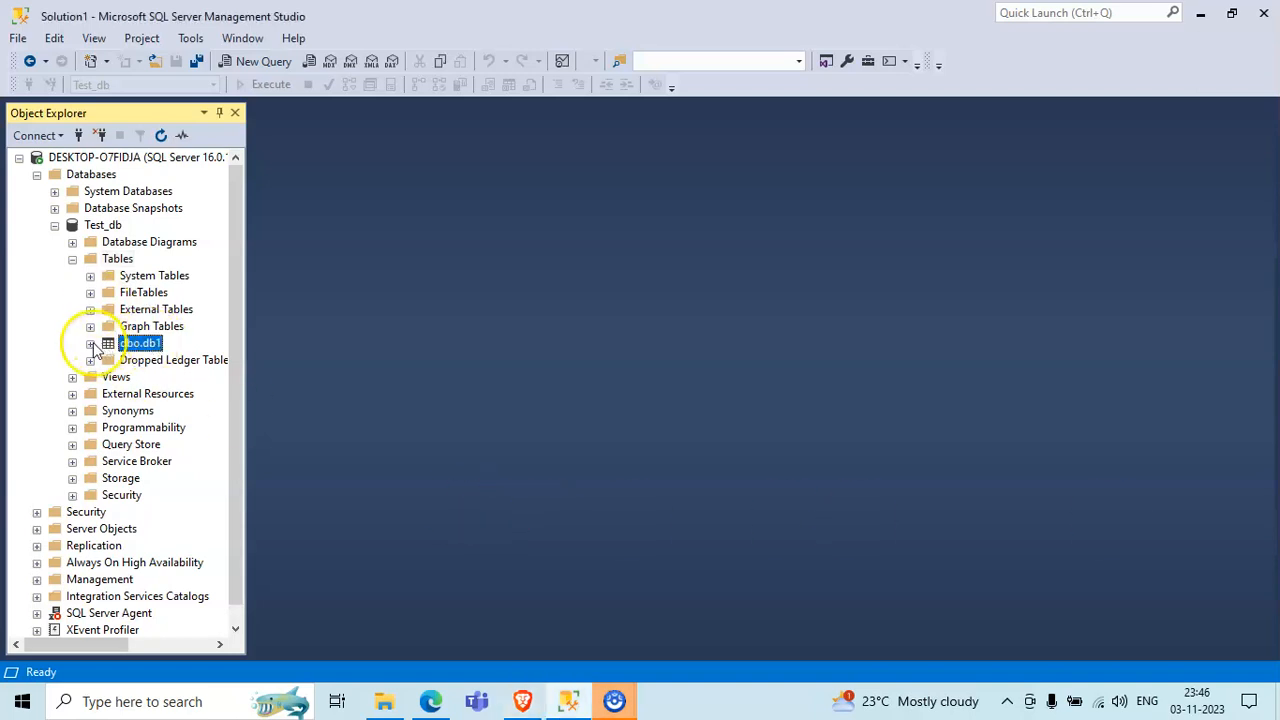
- Write the statement "Select * from [dbo].[db1]" in a new query on Test_db
click(263, 61)
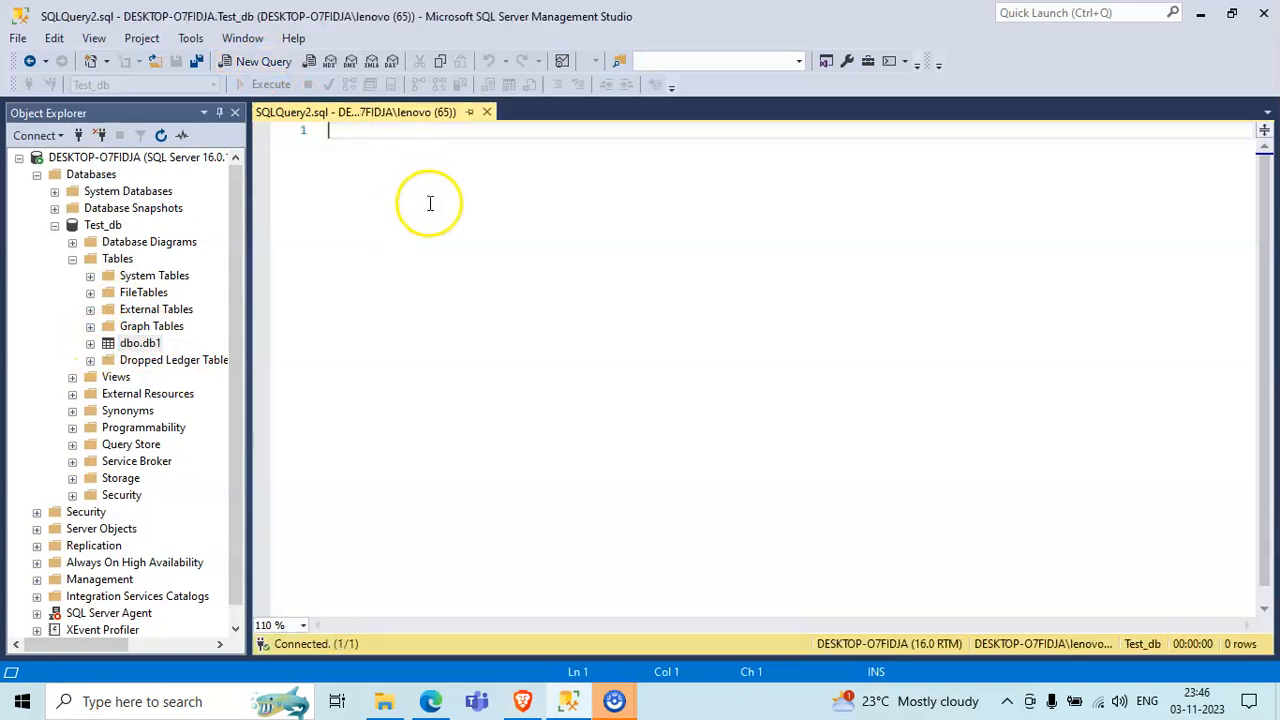
text(Select)
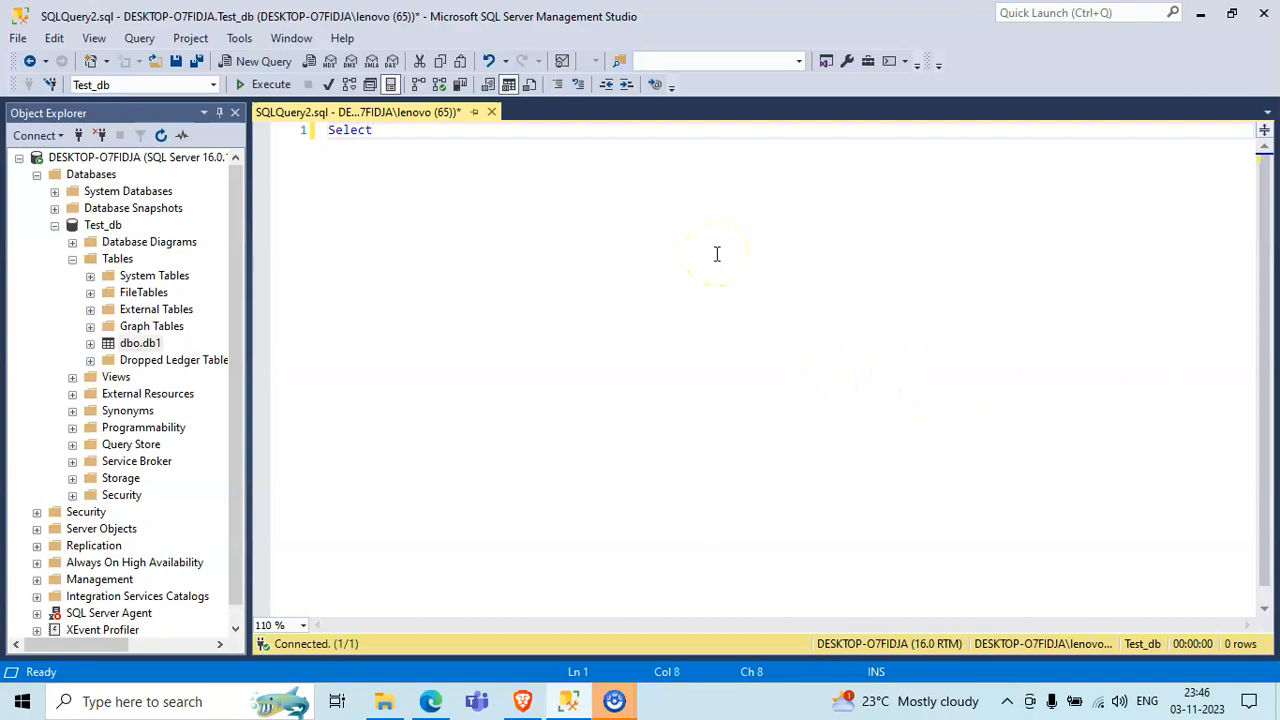
text(fr)
drag(139, 343, 560, 289)
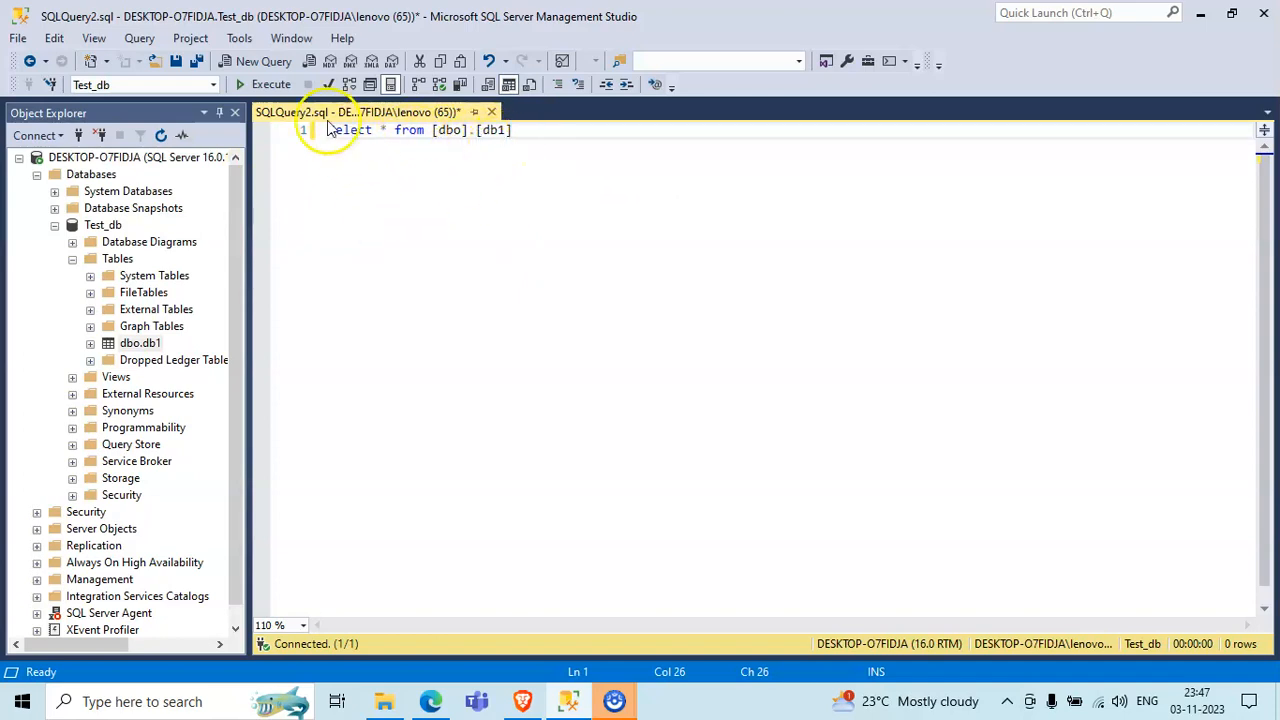
- Execute the db1 query, look through the returned rows, and stop the query while it is still running
click(264, 84)
scroll(422, 508, down, 8)
scroll(420, 508, down, 20)
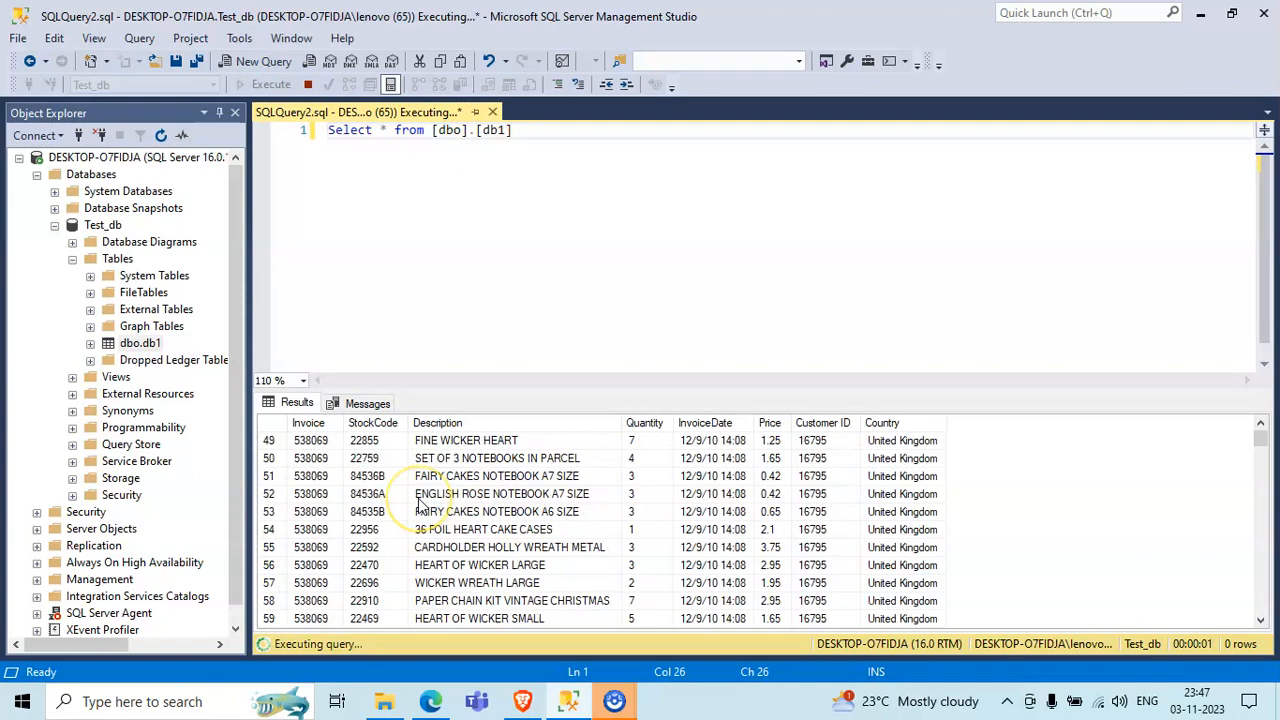
scroll(422, 508, up, 20)
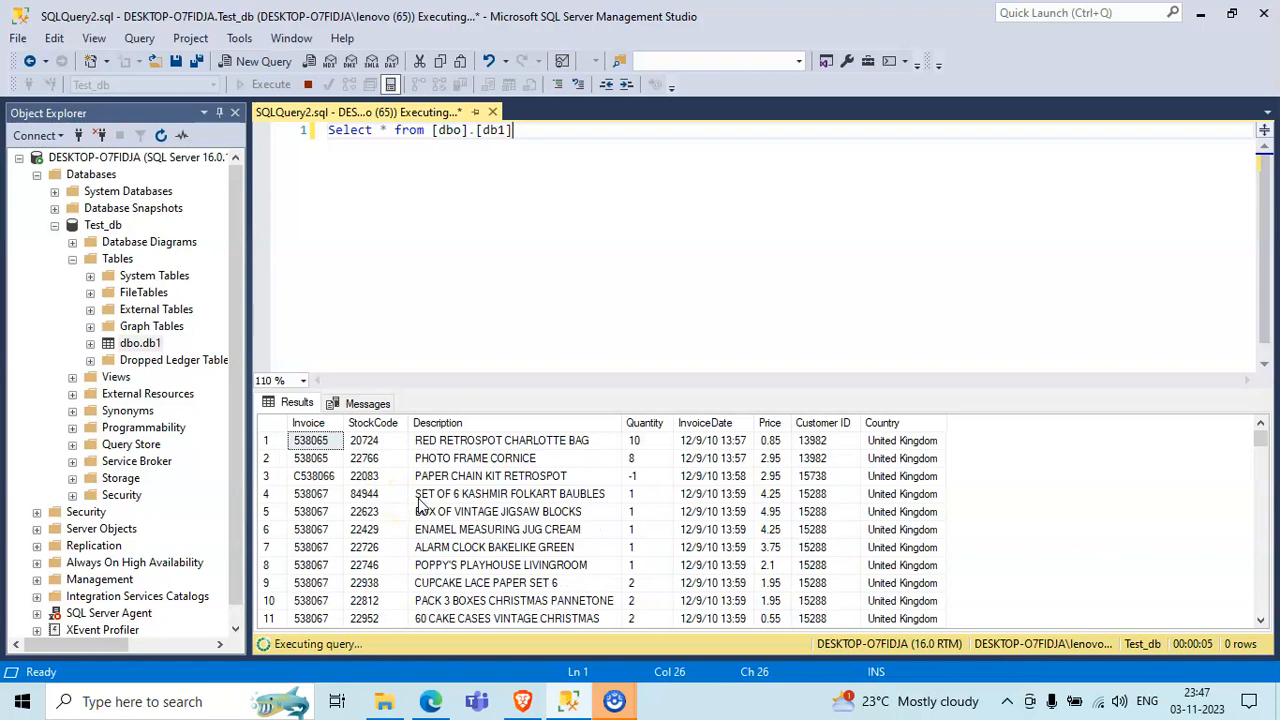
click(307, 84)
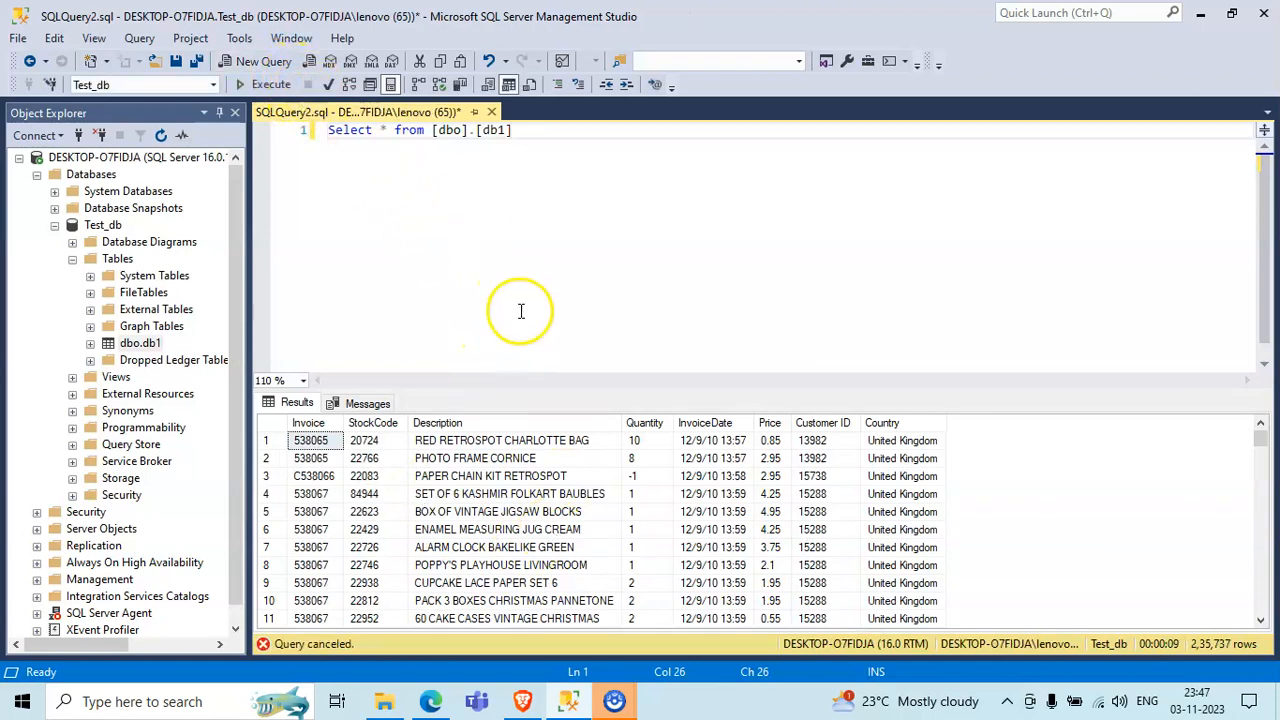
- Minimize SQL Server Management Studio and select db2.txt in the Base Data folder in File Explorer
click(388, 700)
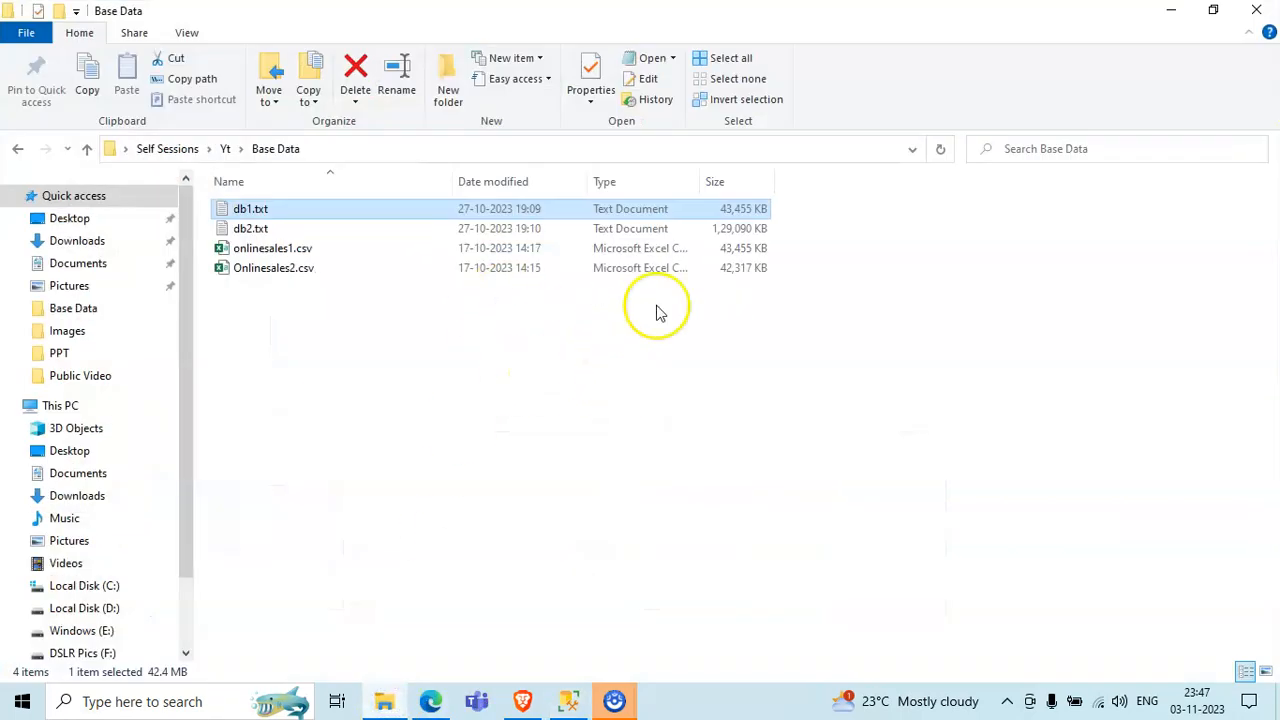
mouse_move(568, 700)
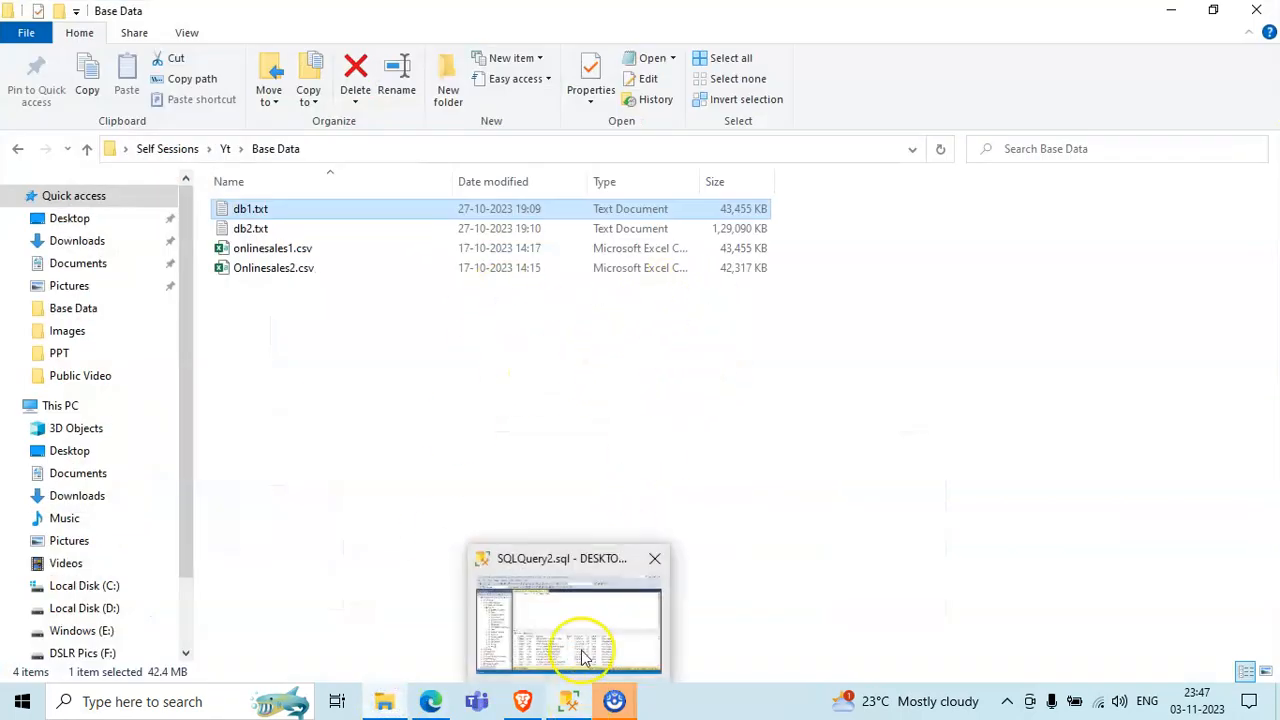
click(581, 648)
click(621, 362)
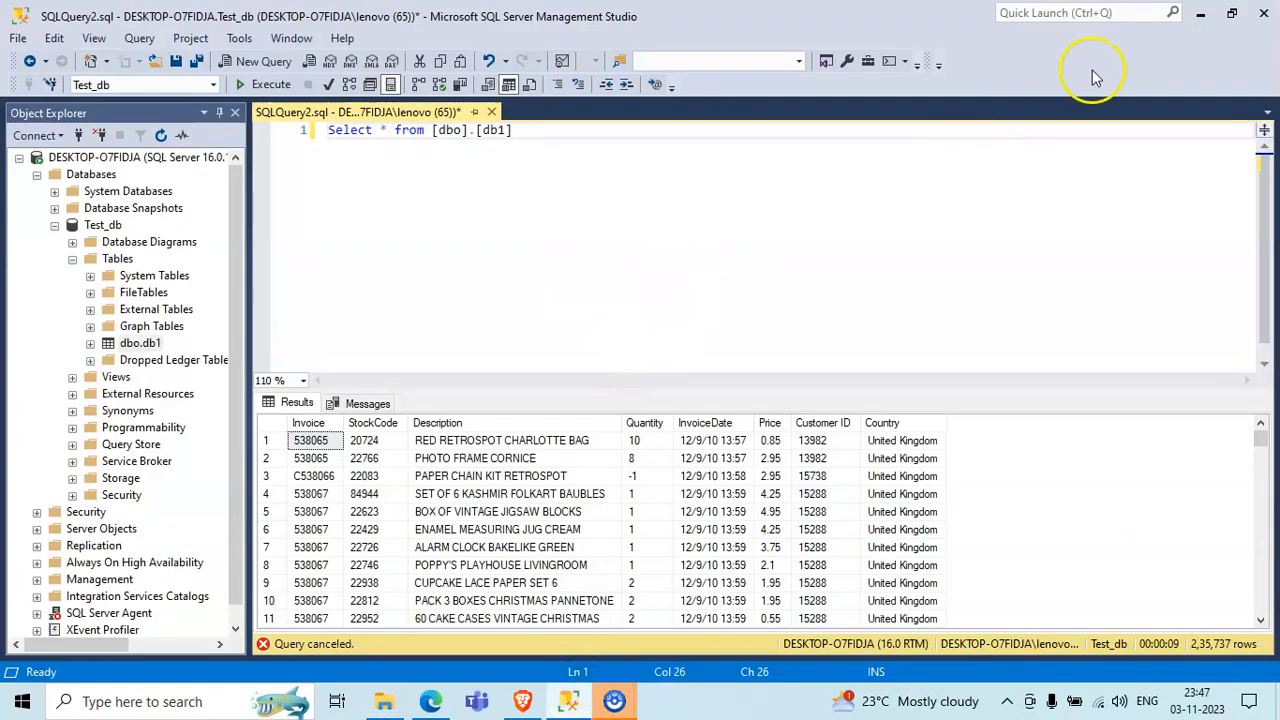
click(1200, 13)
click(323, 230)
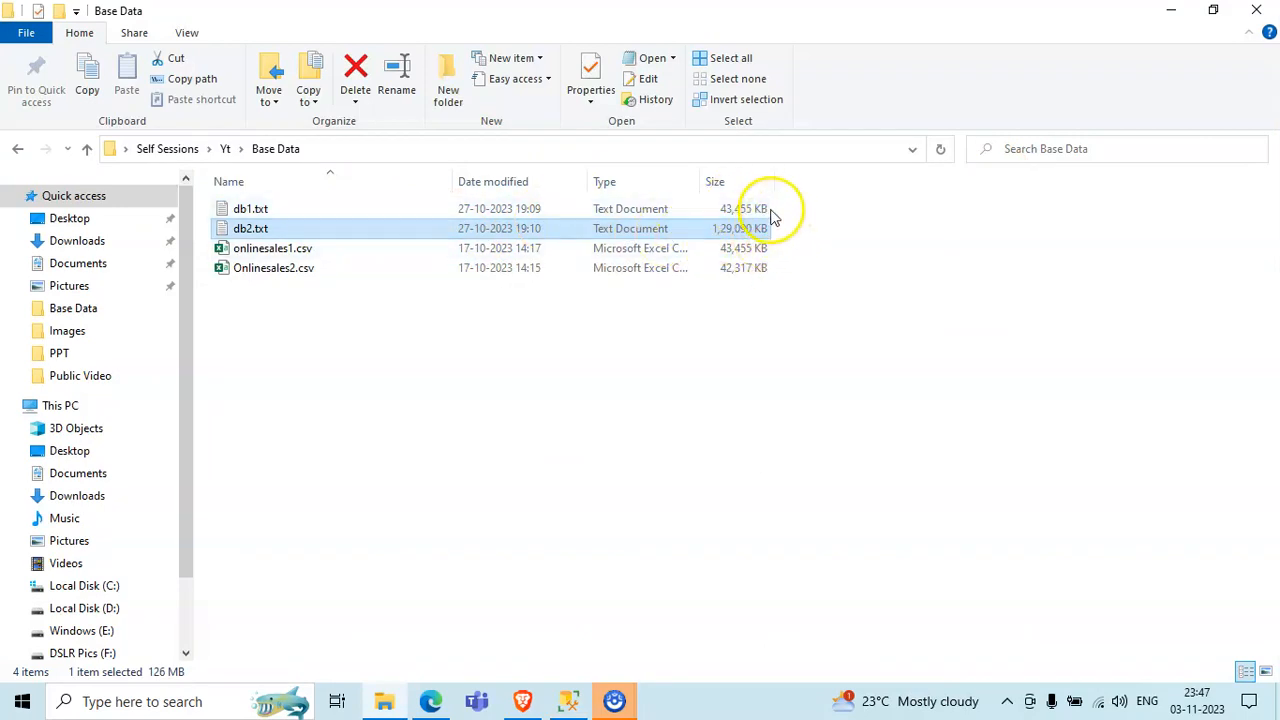
- Switch to SQL Server Management Studio and start a "BULK INSERT db2 FROM" statement below the existing Select query
click(1170, 12)
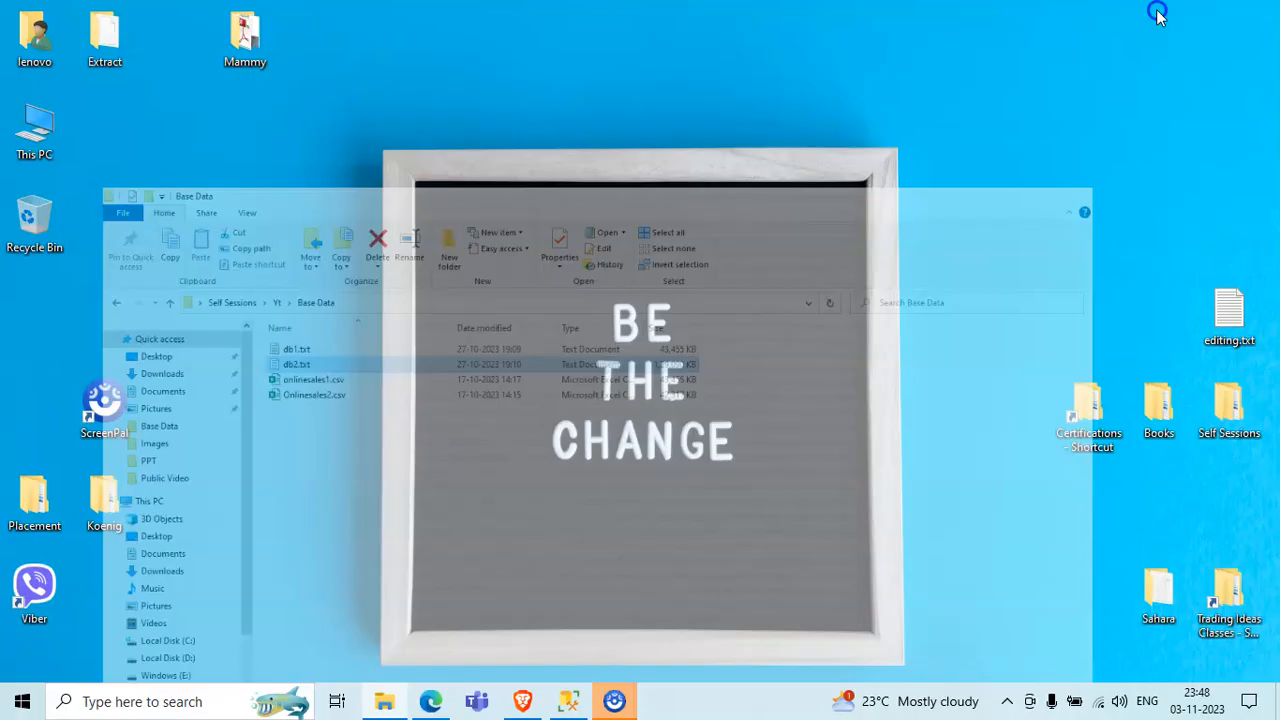
click(565, 701)
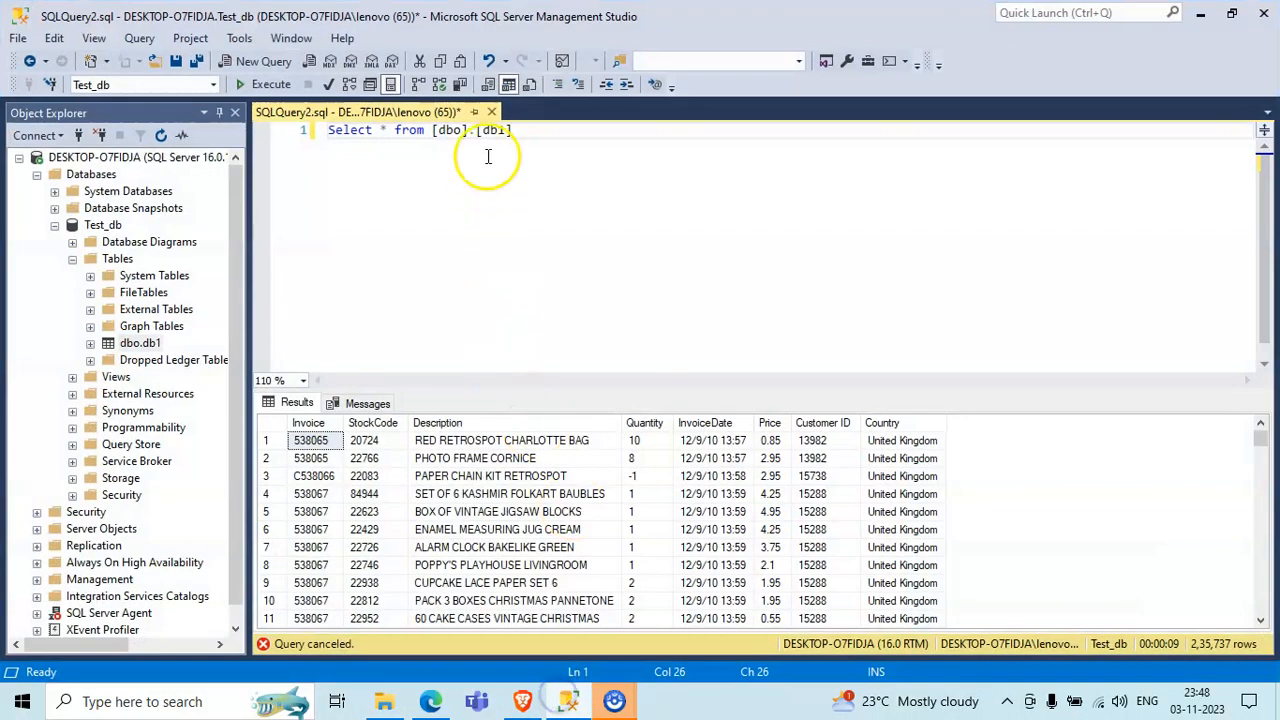
key(Return)
key(Return)
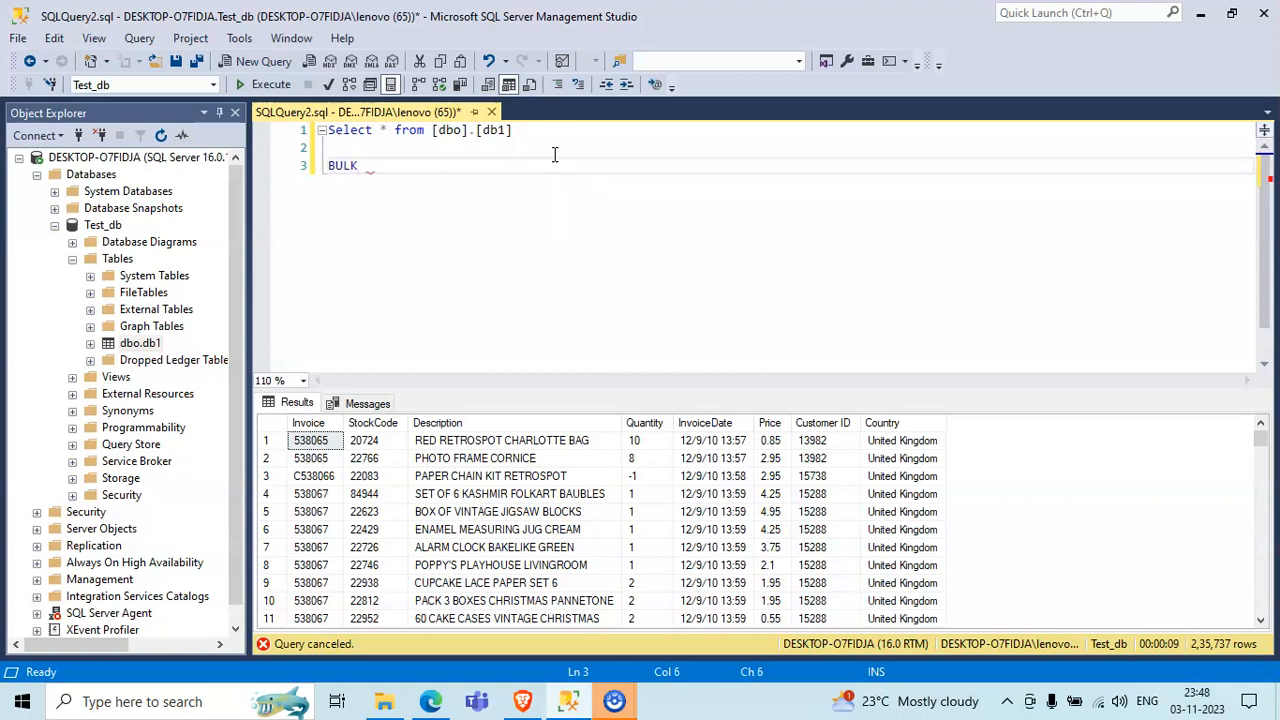
text(SERT db)
text(2)
key(Return)
text(FROM)
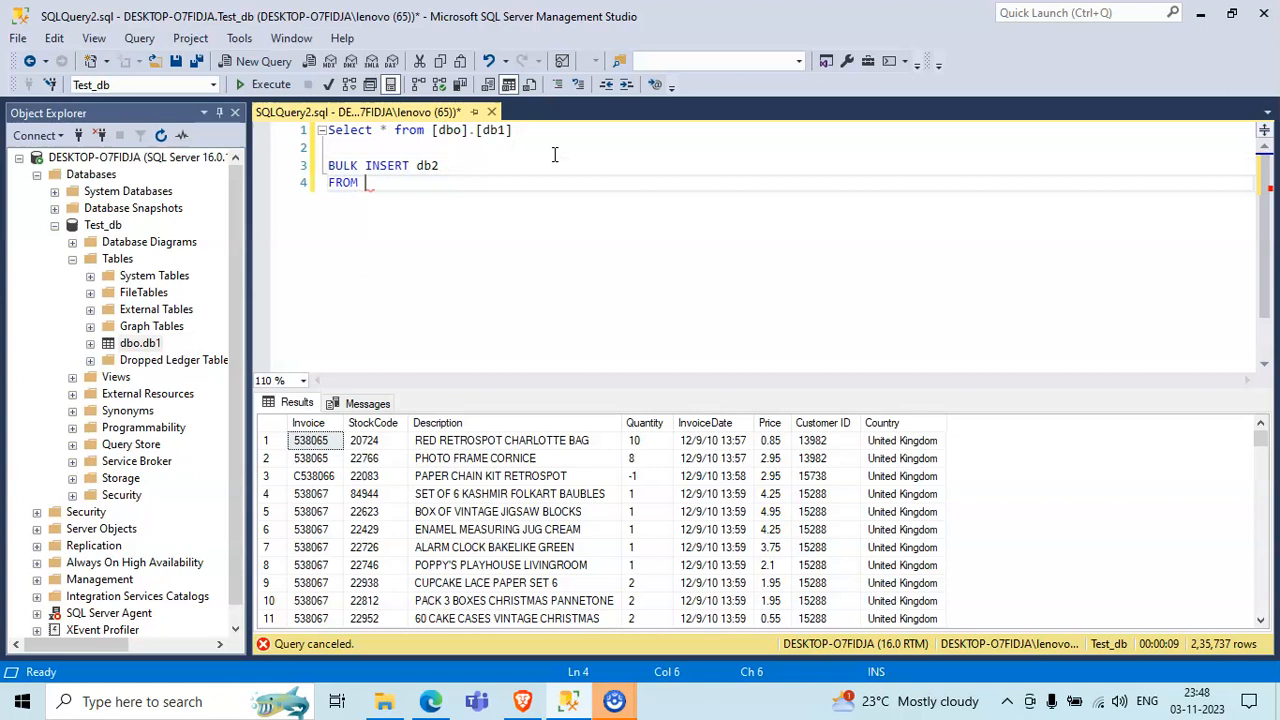
- Complete the FROM line with the quoted Base Data folder path copied from File Explorer, followed by "\db2.txt"
key(Left)
click(384, 701)
click(437, 149)
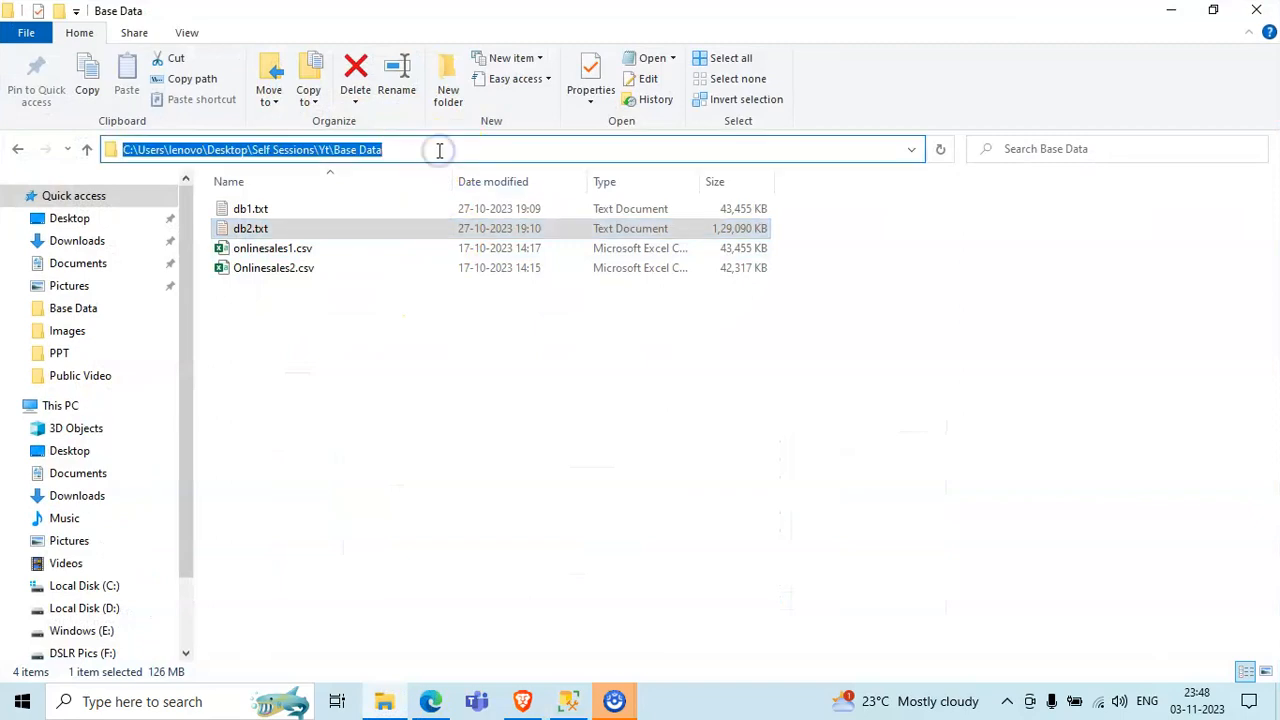
click(447, 349)
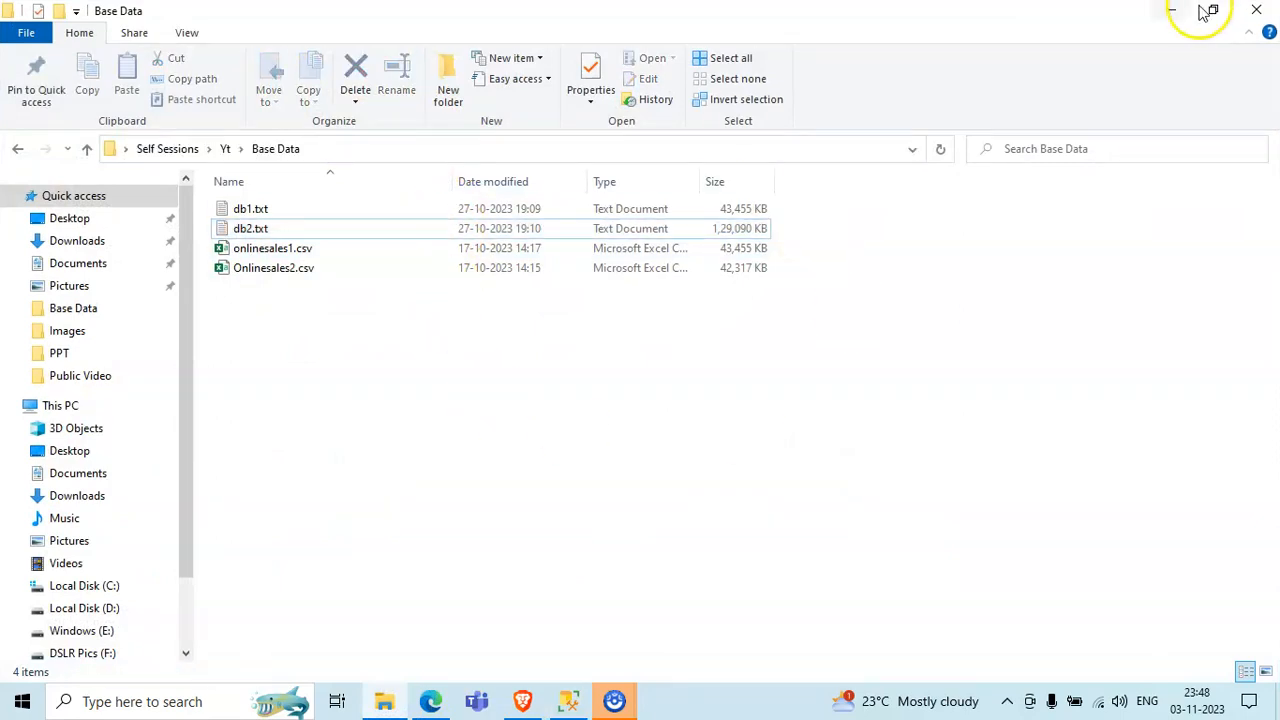
click(1173, 10)
text(C:\Users\lenovo\Desktop\Self Sessions\Yt\Base Data)
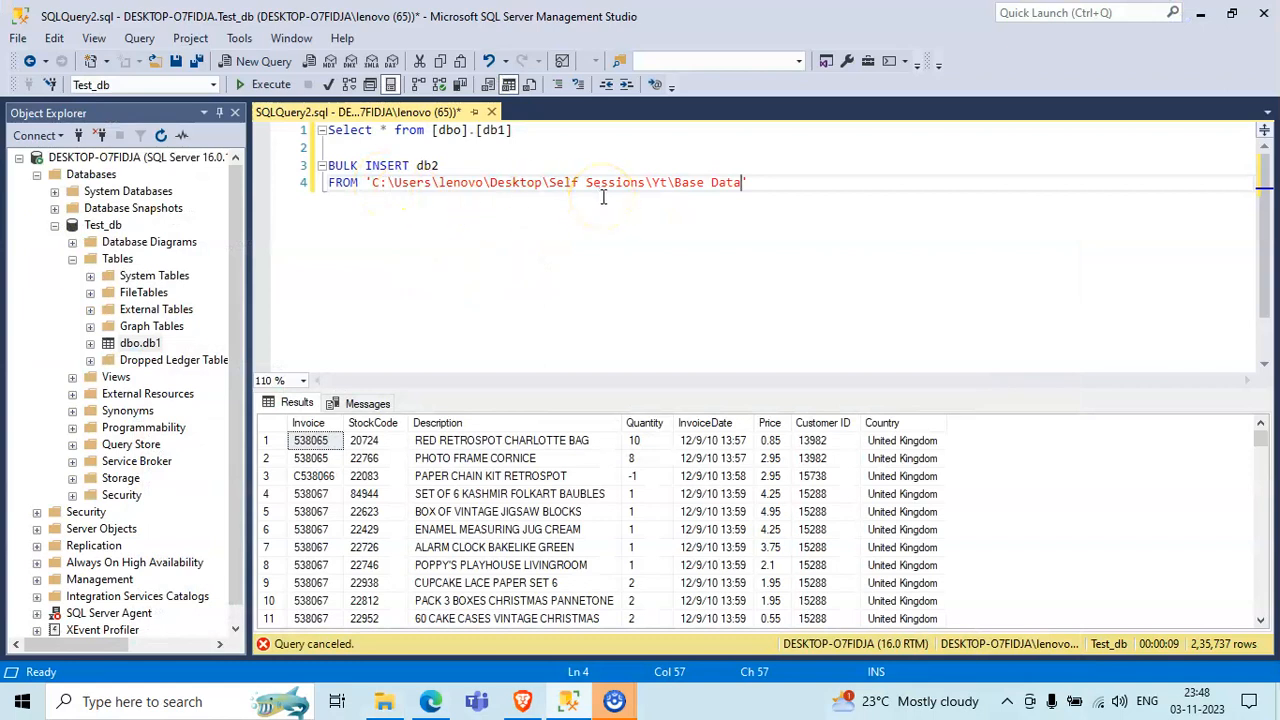
text(\db2.txt)
key(End)
- Add a "WITH (" clause below the FROM line, with an empty line inside it for the options
key(Return)
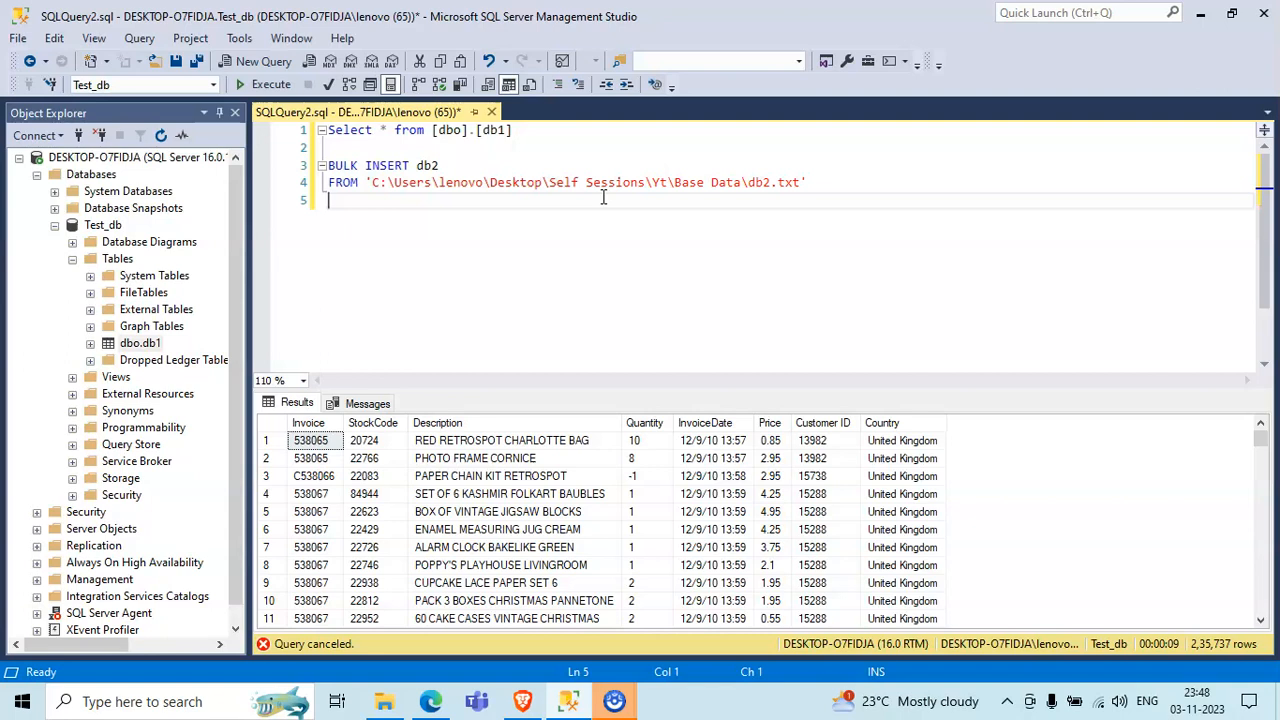
text(WITH ()
key(Return)
key(Return)
key(Up)
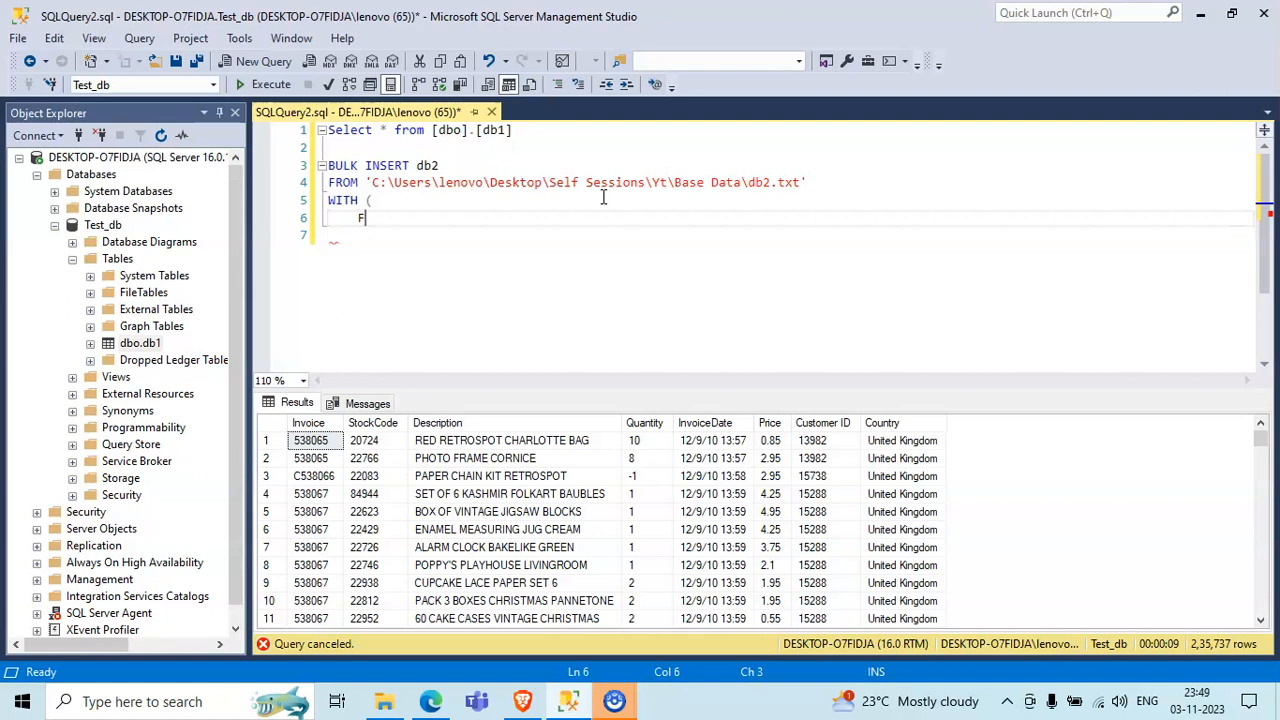
- Enter the option FIELDTERMINATOR=',' inside the WITH clause, followed by a comma and a new line
text(FIELDD)
key(BackSpace)
text(TERMINATOR)
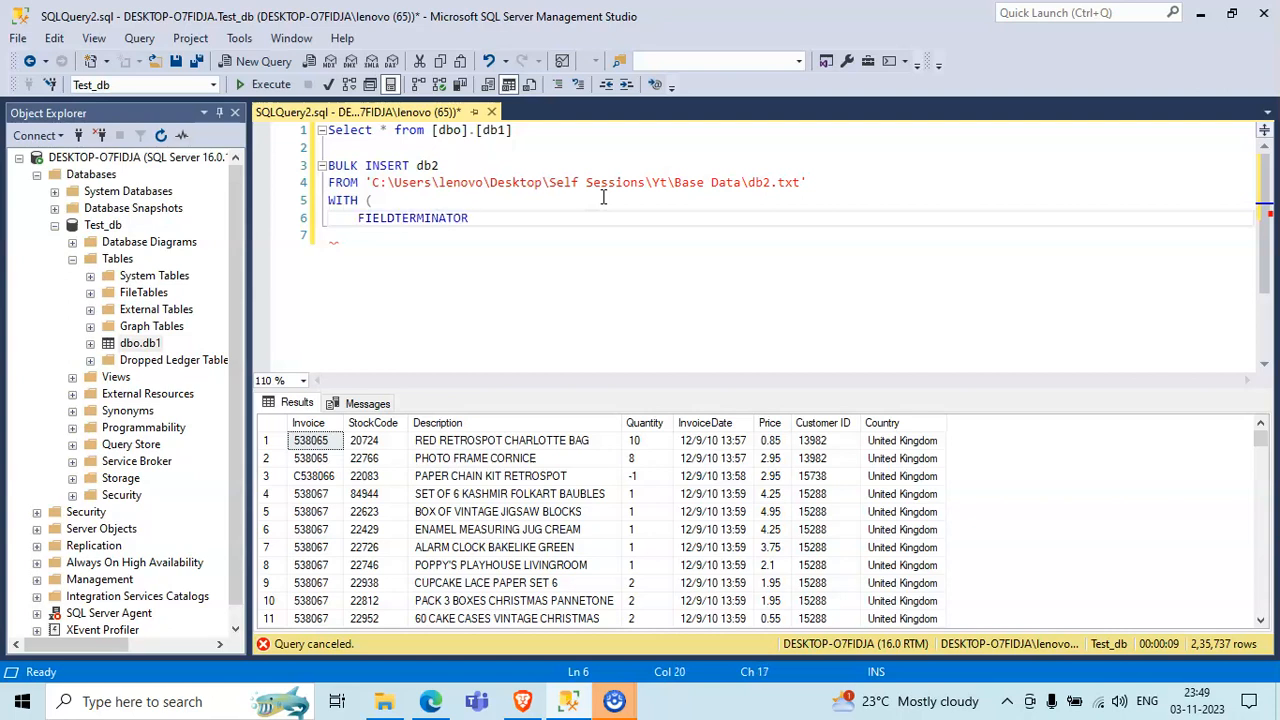
text(=)
text('')
text(,)
text(0)
key(BackSpace)
text(,)
key(Return)
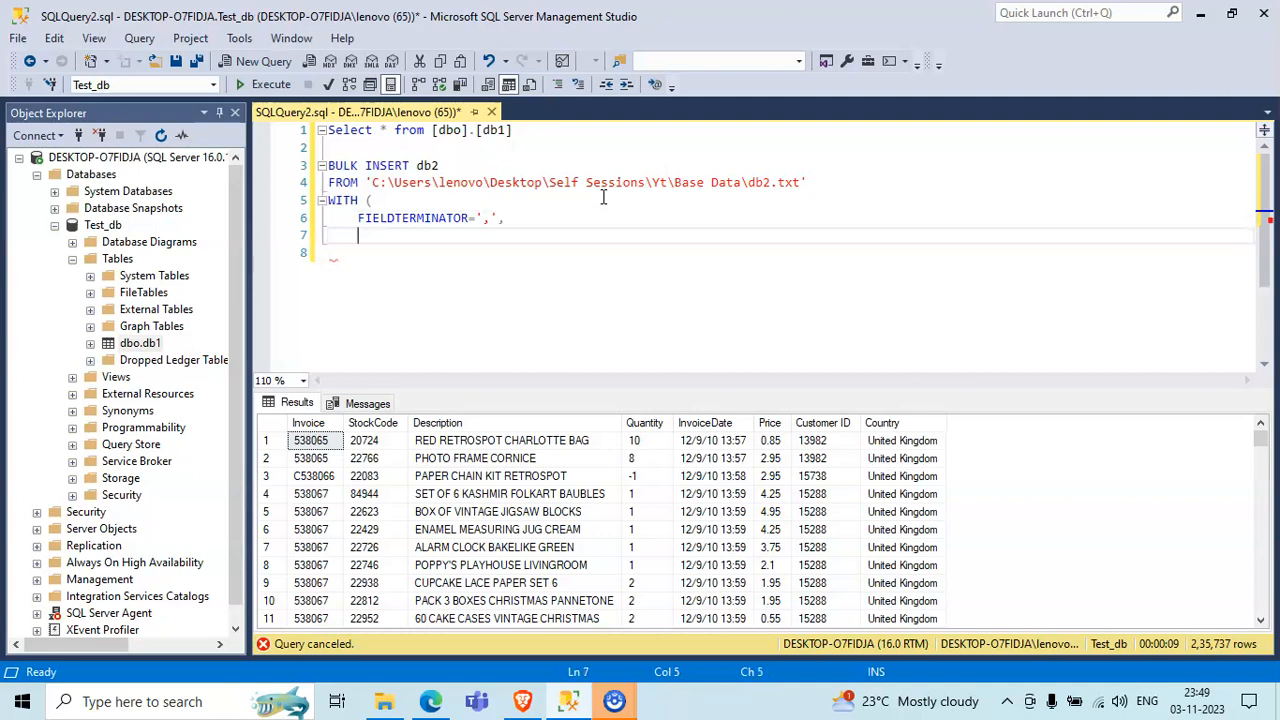
- Enter the option ROWTERMINATOR='\n' and close the WITH clause's parenthesis
text(ROWTERMINATOR)
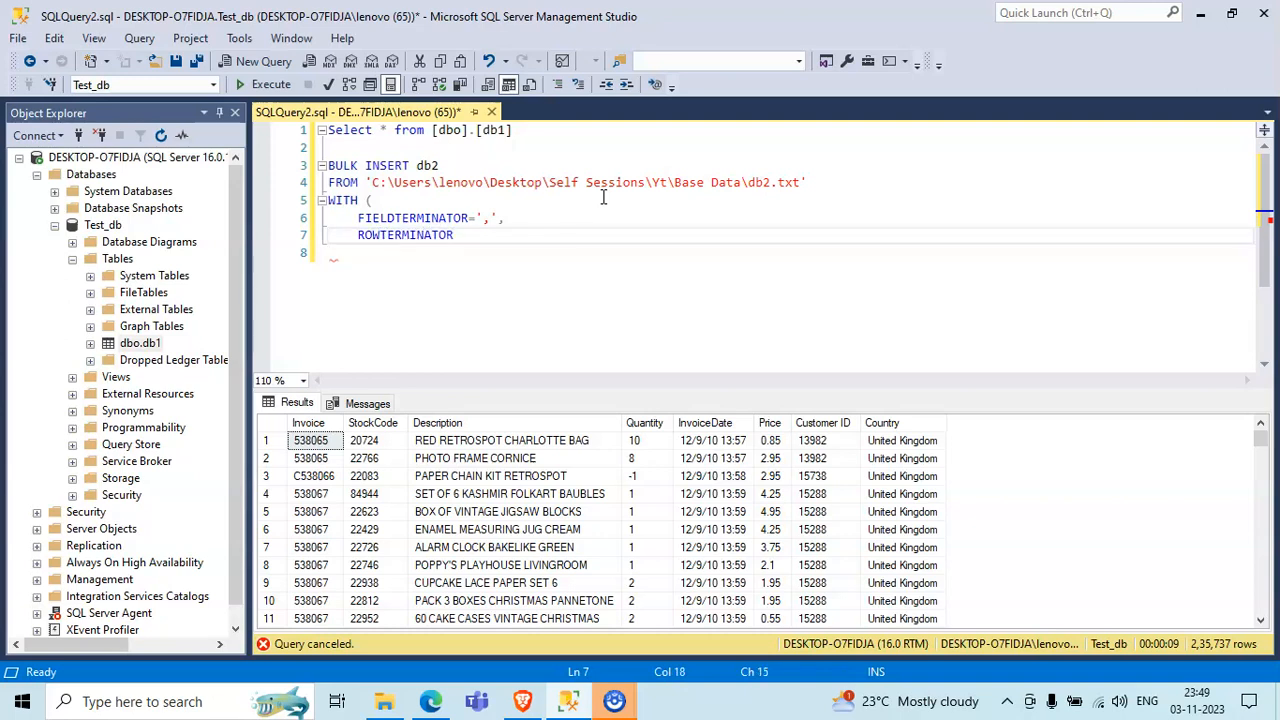
text(='')
key(Left)
text(\n')
text())
click(591, 263)
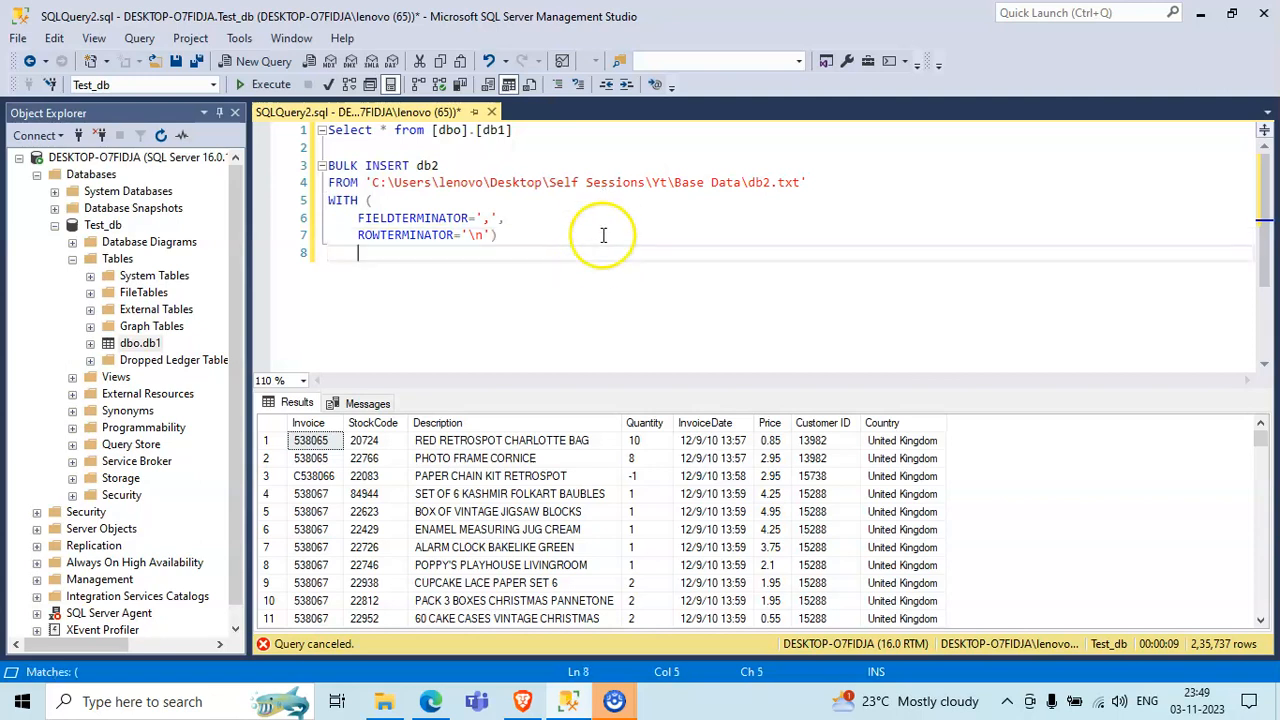
click(553, 265)
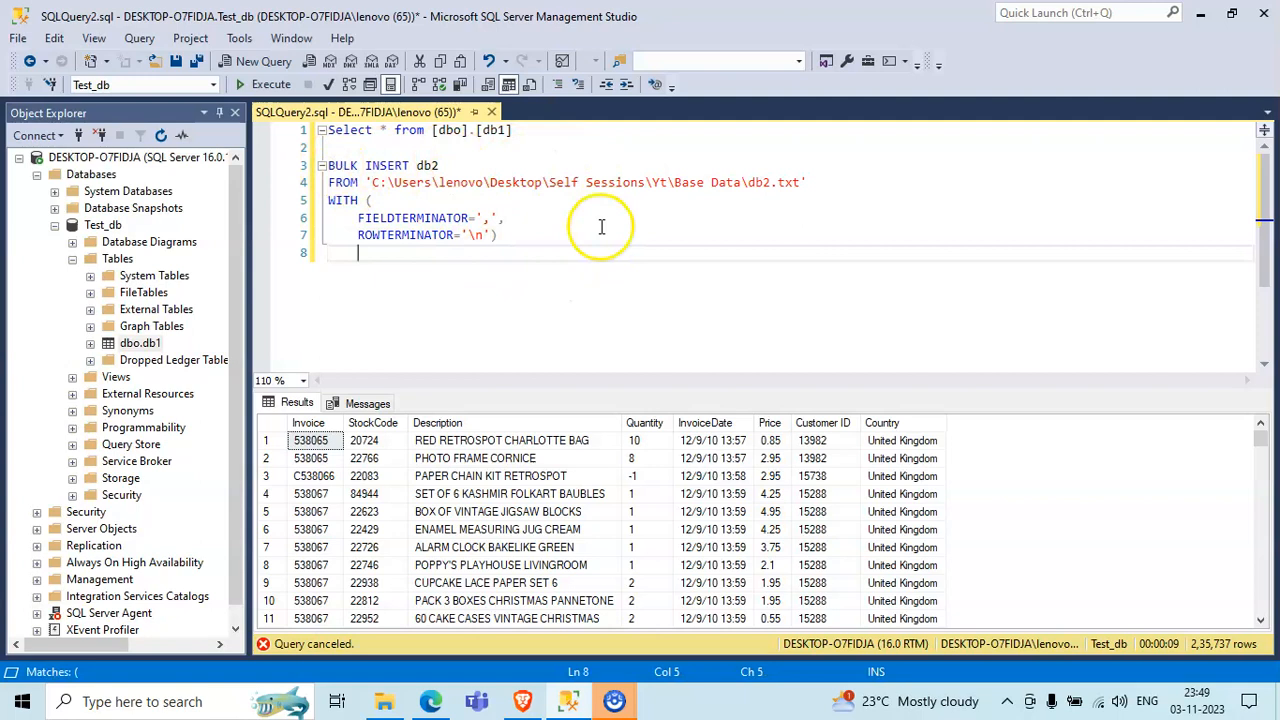
- Try to execute only the BULK INSERT statement and highlight the resulting message
drag(591, 237, 305, 172)
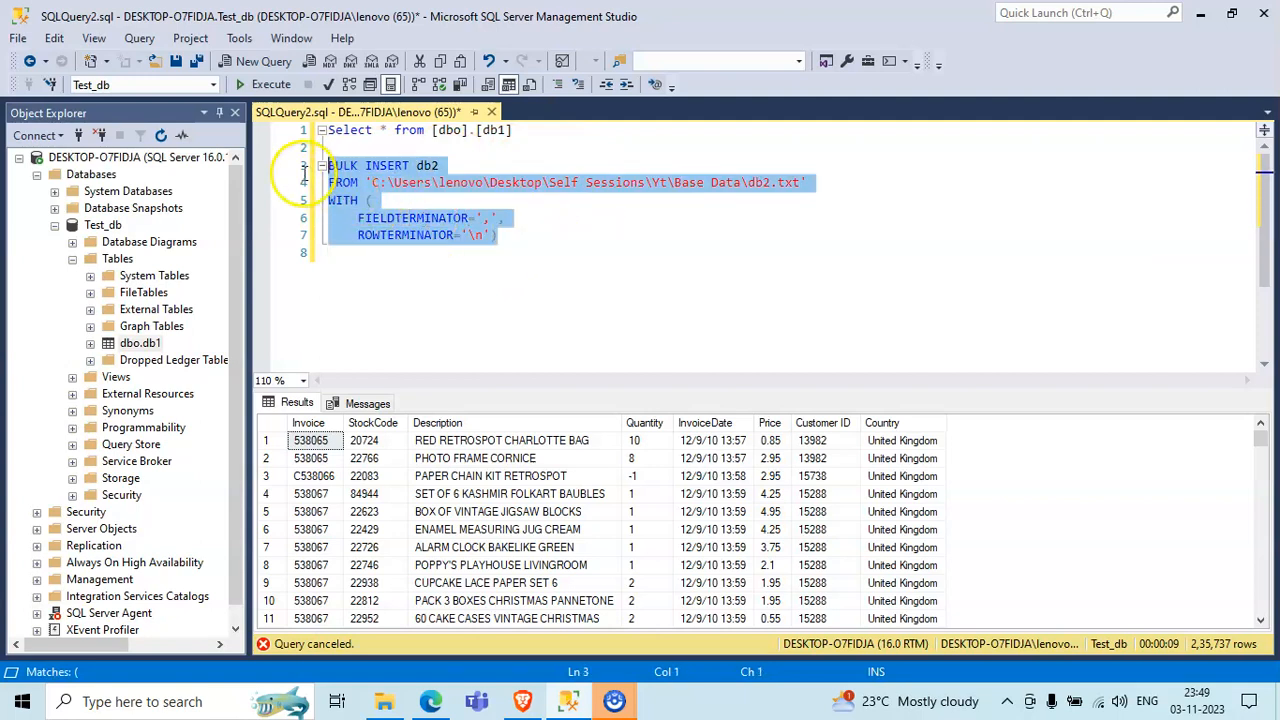
click(273, 87)
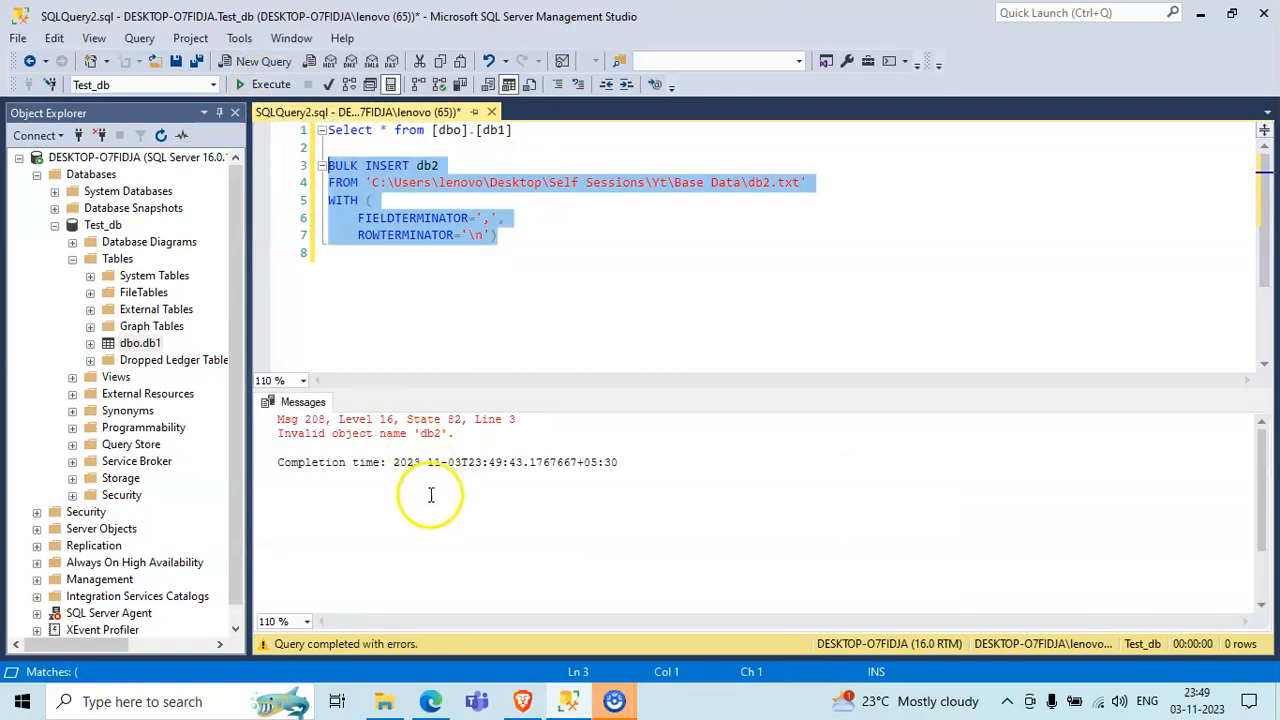
double_click(428, 437)
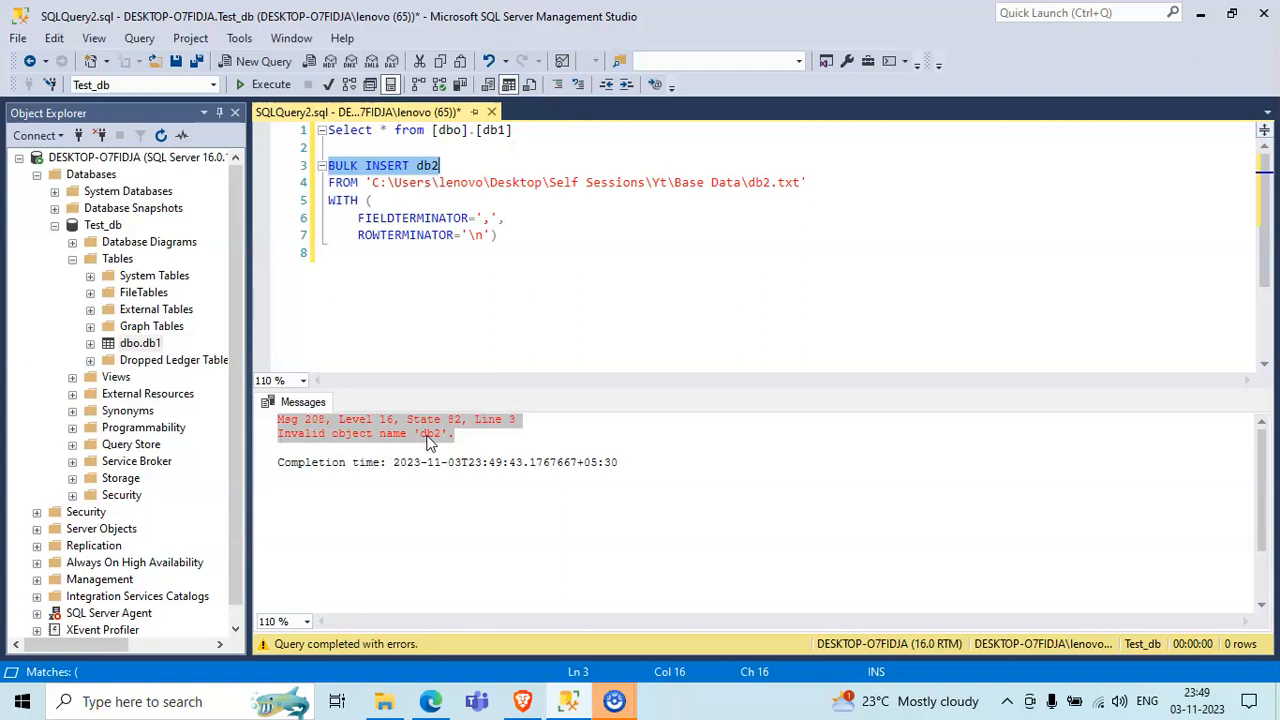
drag(428, 437, 255, 435)
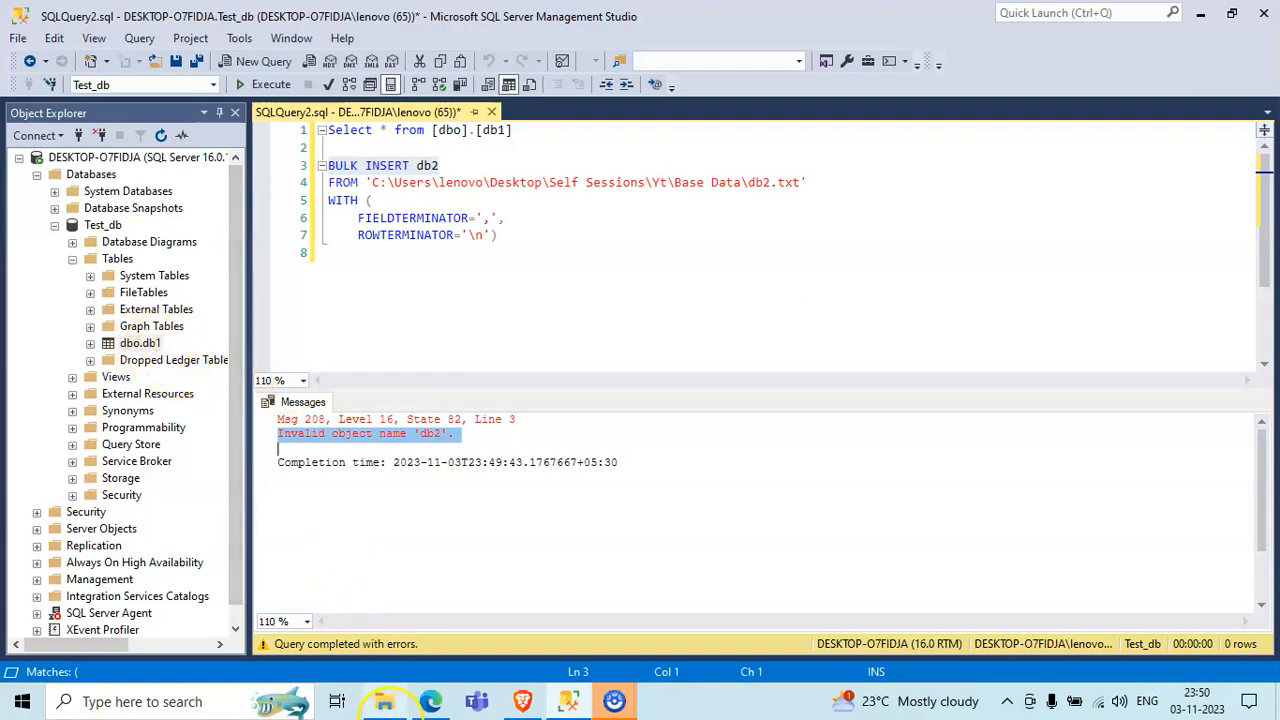
- Open db2.txt from the Base Data folder to examine its columns, close it, and return to the query
click(384, 701)
double_click(312, 231)
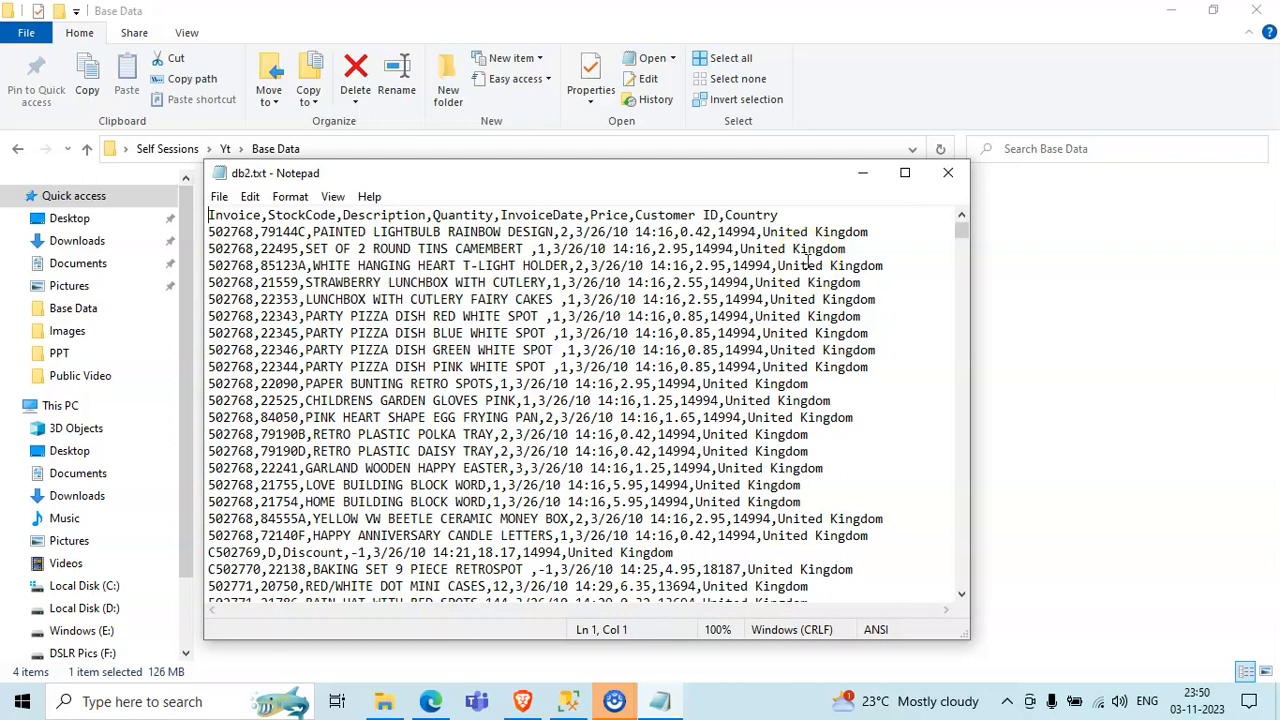
click(948, 172)
click(1171, 10)
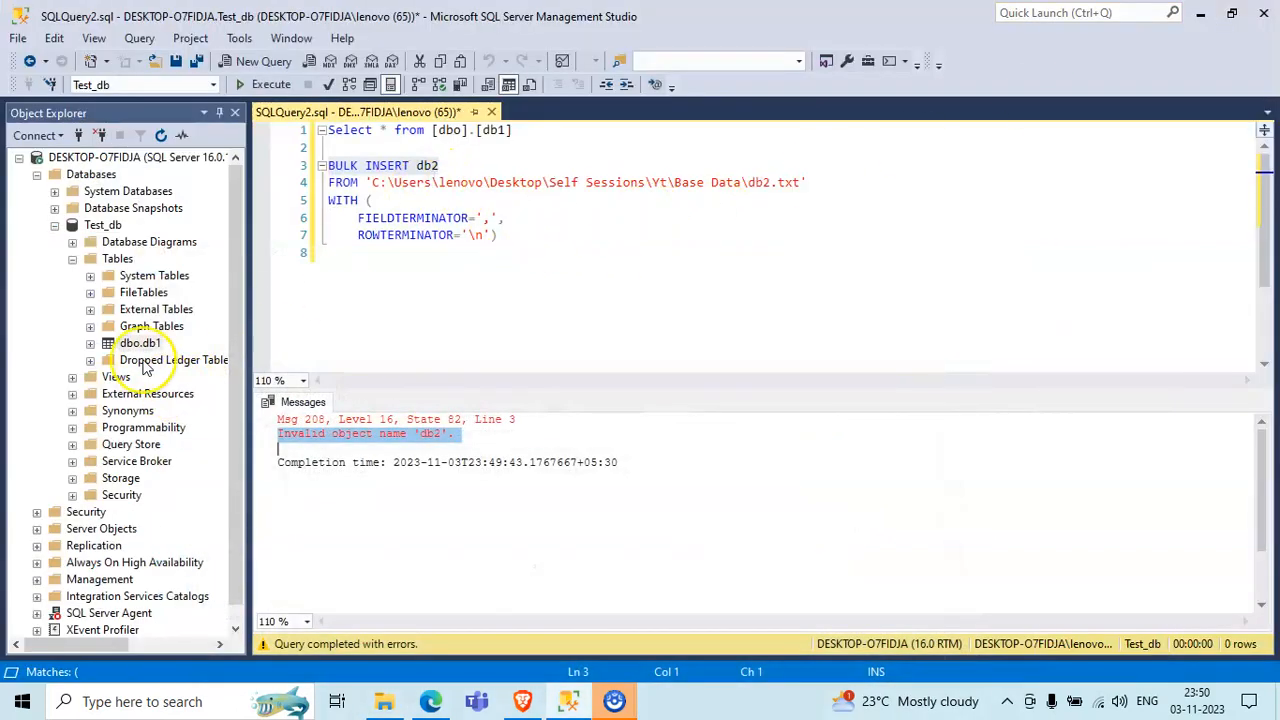
- Insert the statement "Select * into db2 from db1" between the first Select query and the BULK INSERT statement
click(549, 163)
click(551, 131)
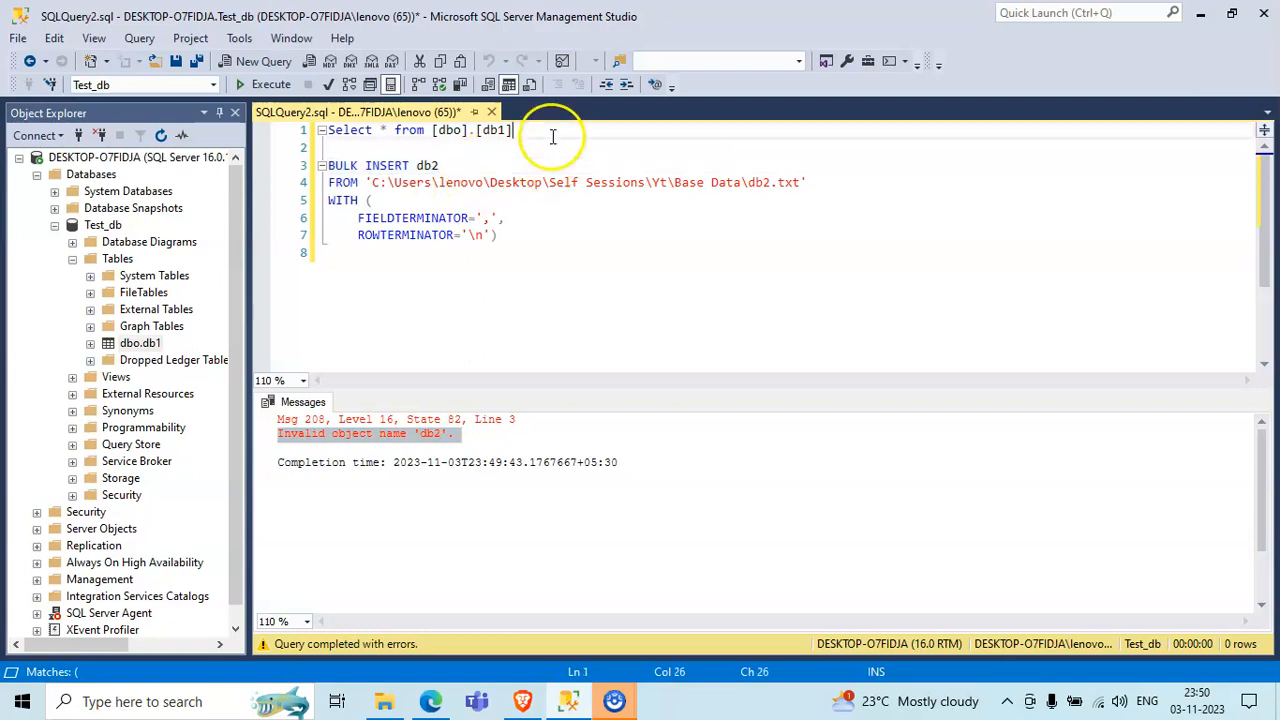
key(Return)
key(Return)
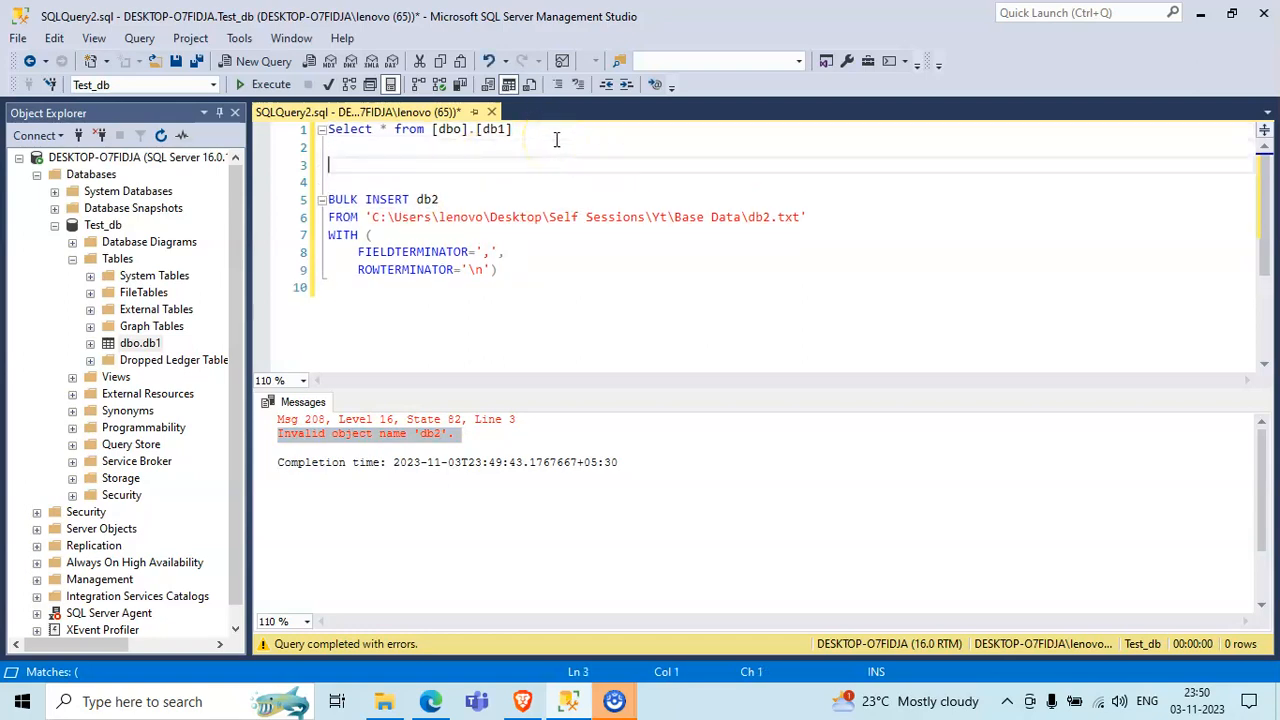
key(Return)
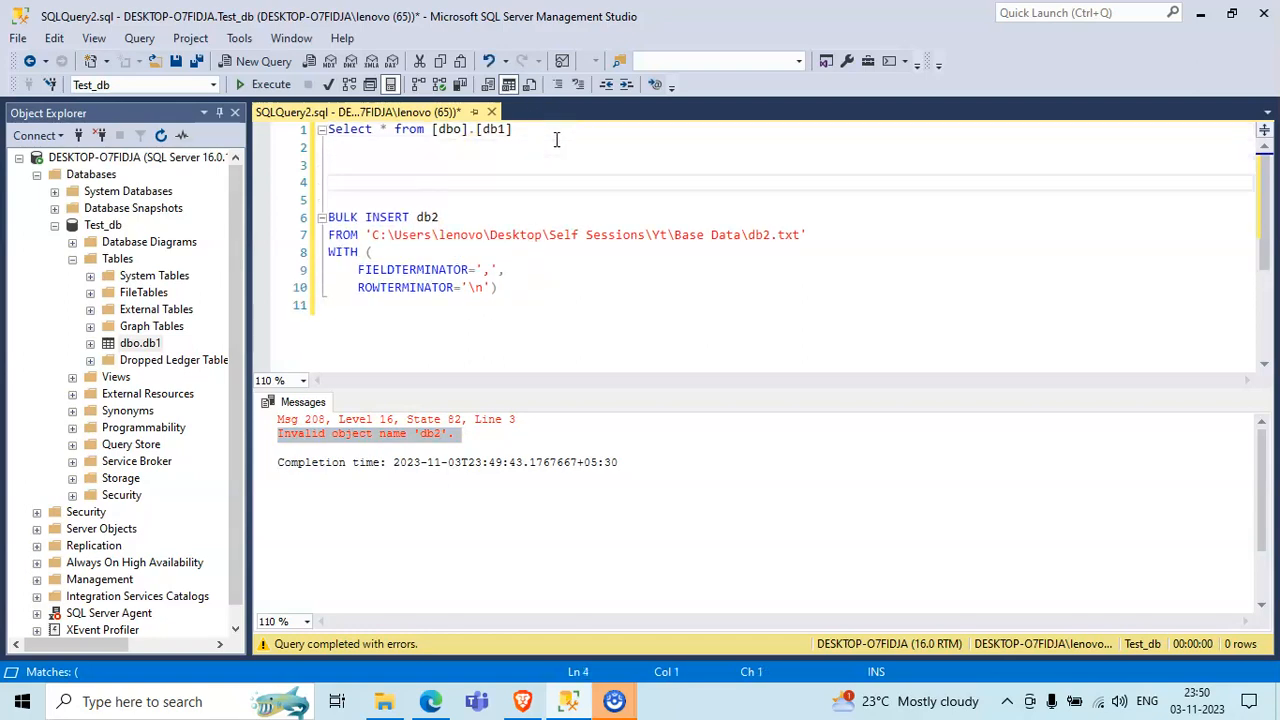
key(Up)
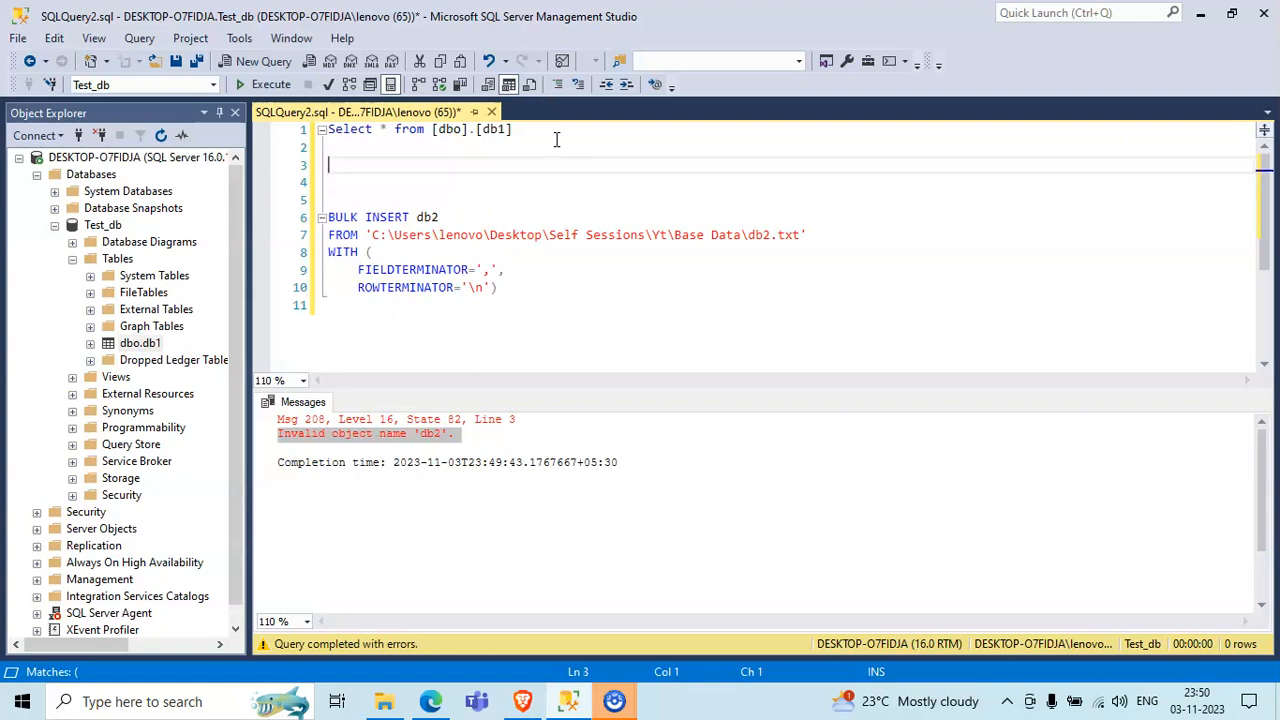
text(Select * into db2 from db1)
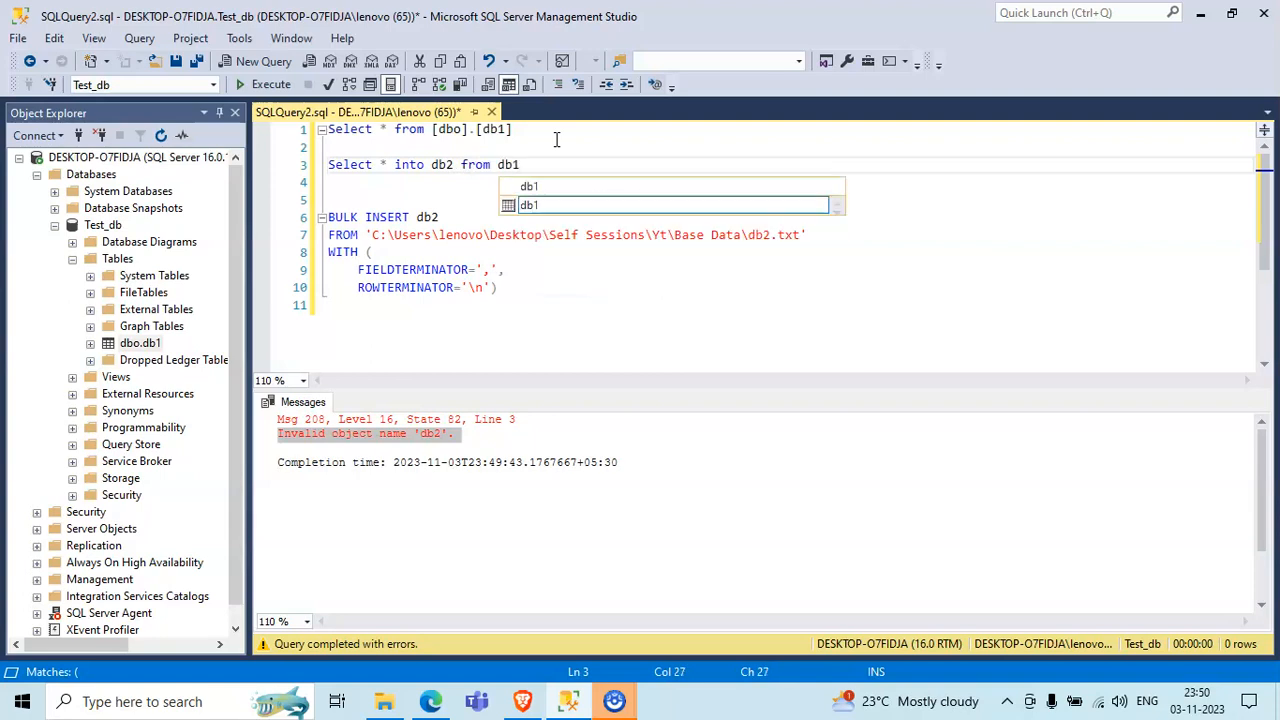
click(614, 162)
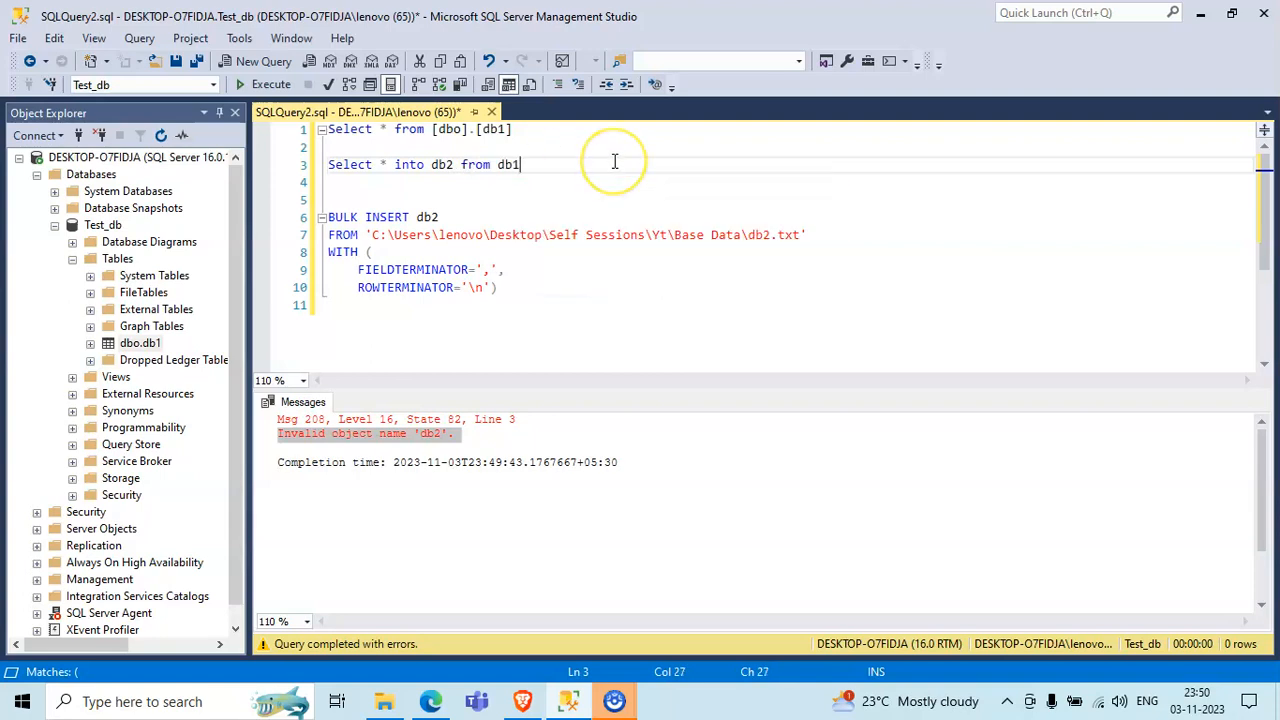
- Execute only the "Select * into db2 from db1" statement and check the affected-rows message
double_click(442, 164)
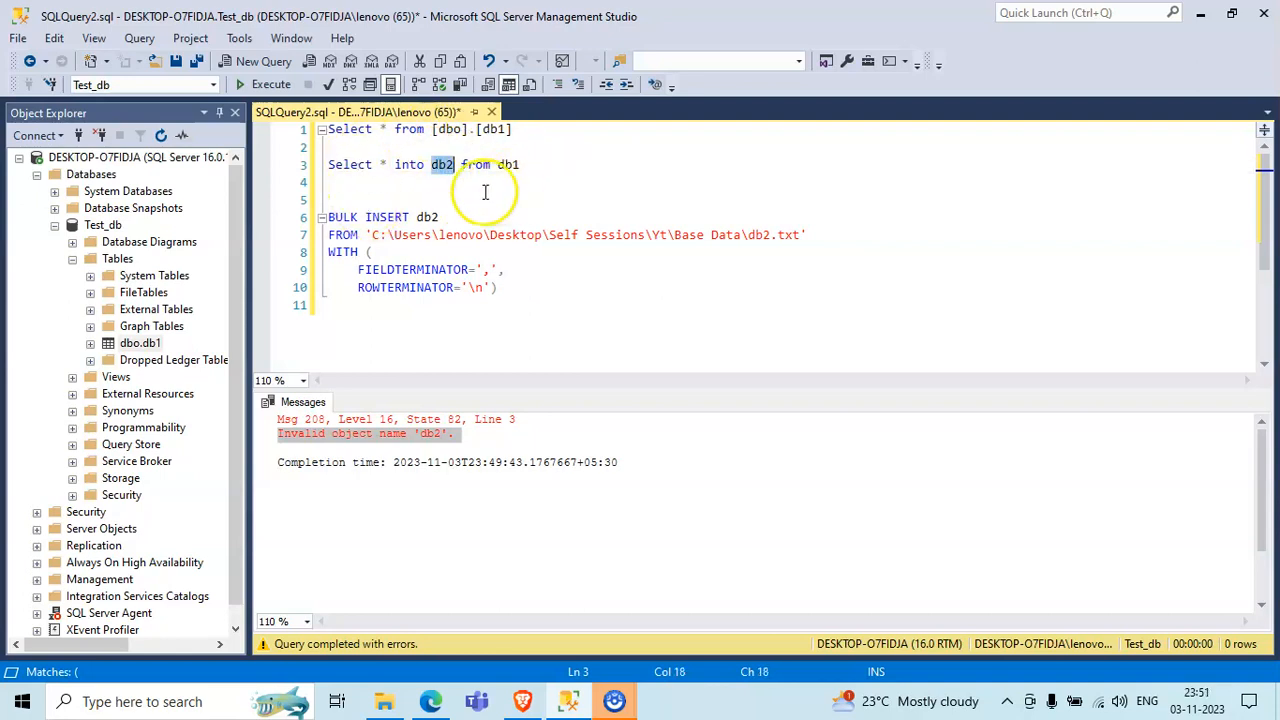
double_click(508, 164)
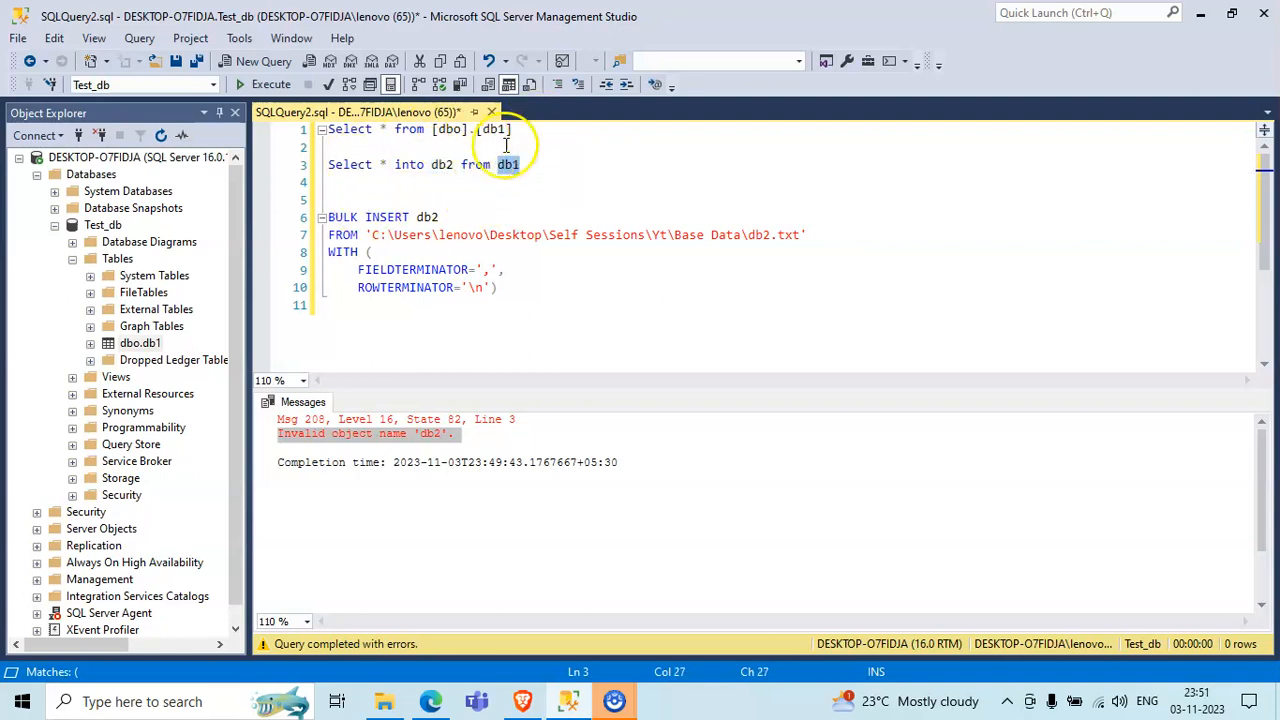
double_click(442, 164)
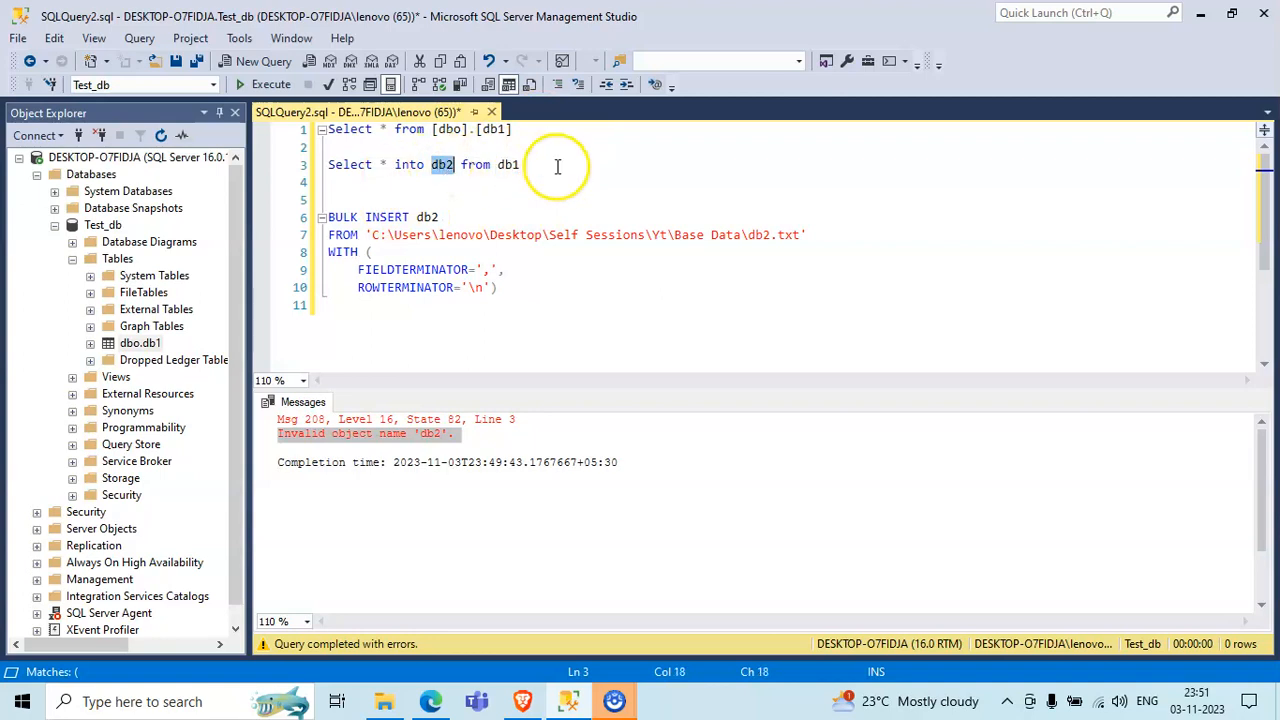
drag(557, 166, 320, 166)
click(283, 88)
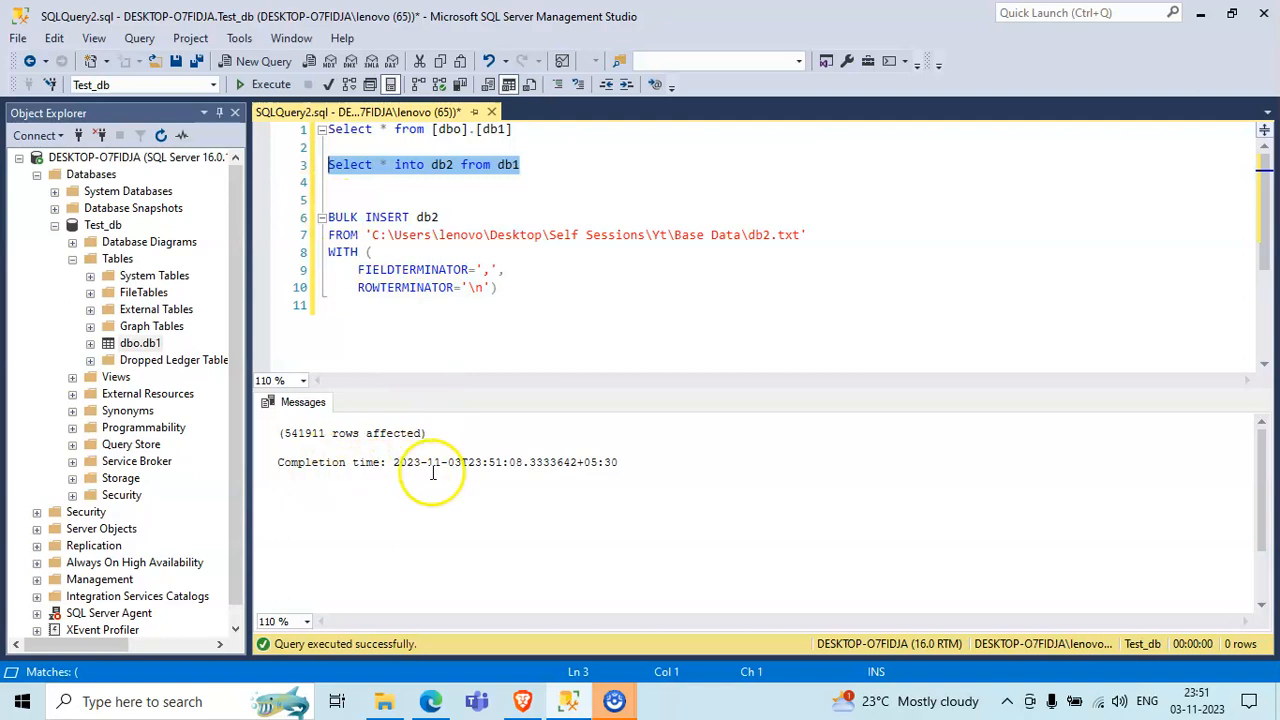
drag(282, 434, 428, 436)
click(543, 182)
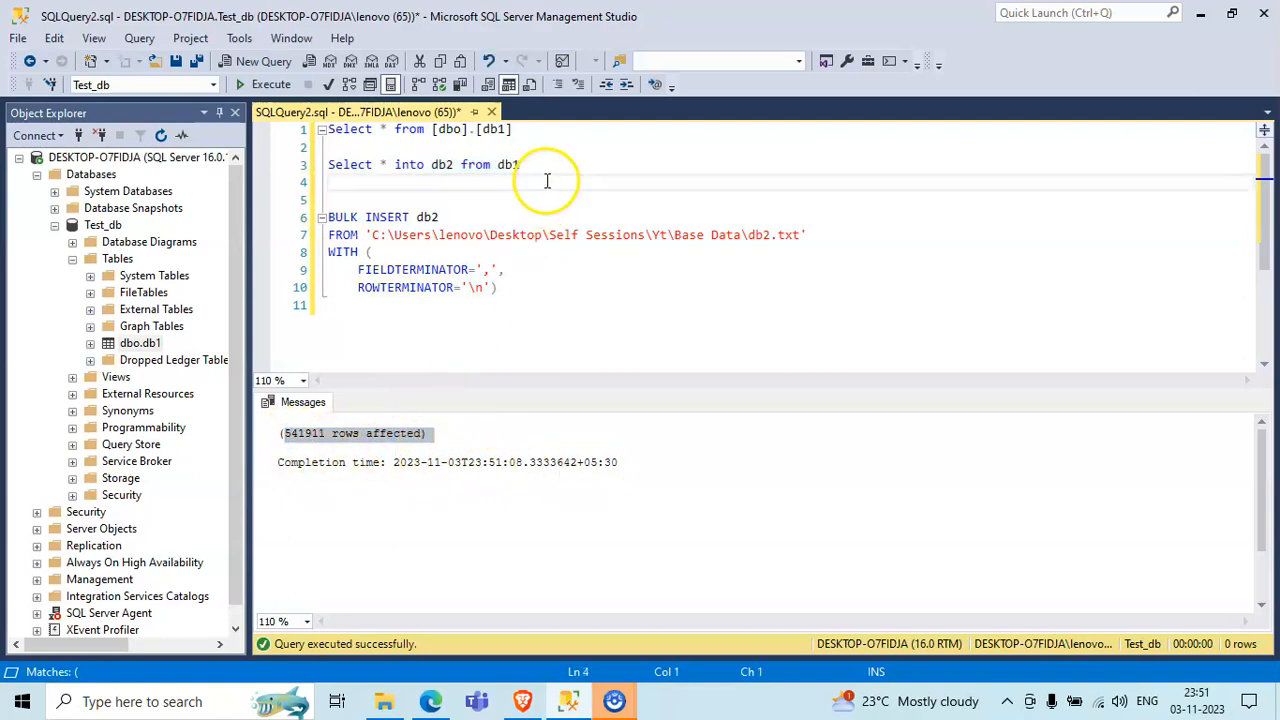
- Refresh the Test_db database and delete the "Select * into db2 from db1" statement from the query
right_click(100, 226)
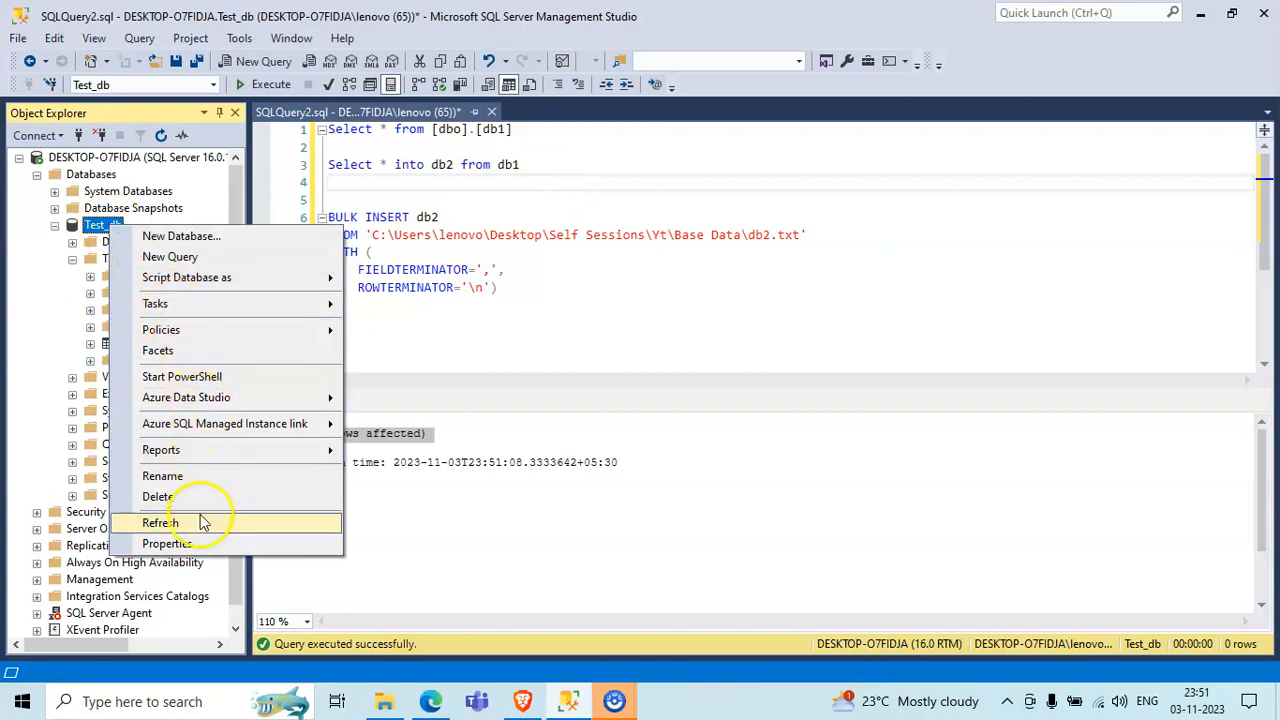
click(160, 522)
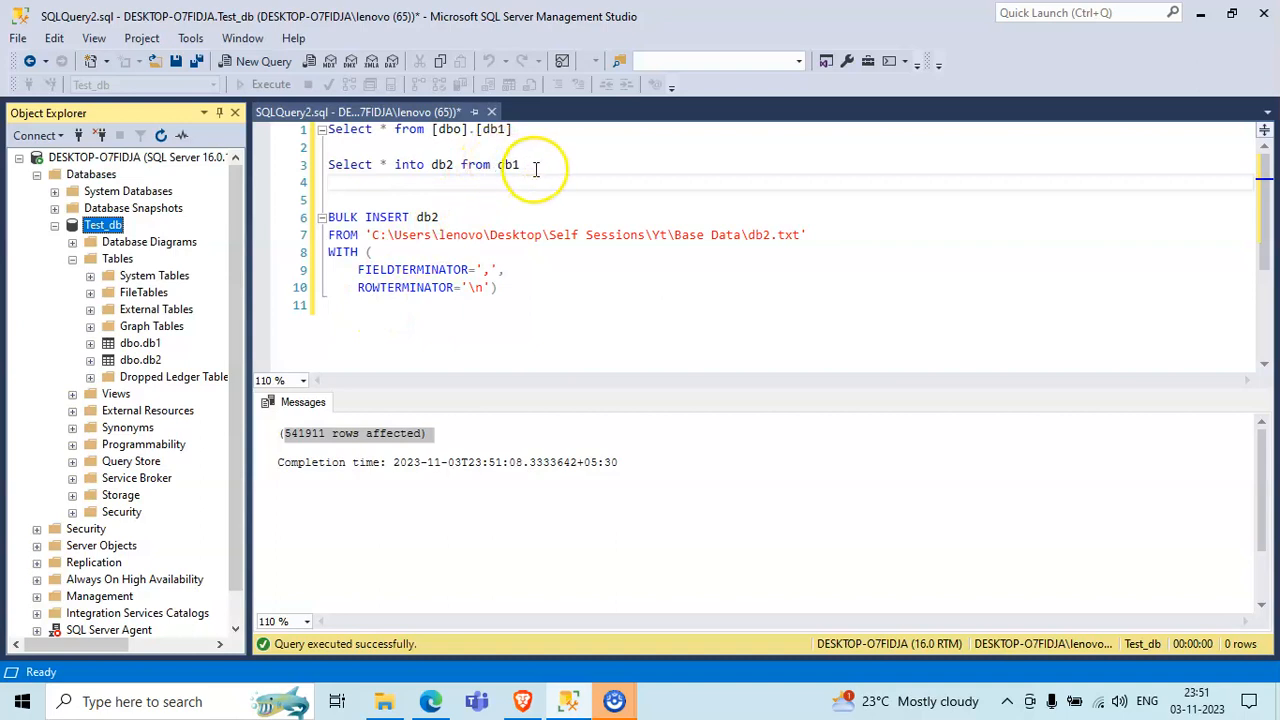
drag(528, 166, 284, 172)
key(Delete)
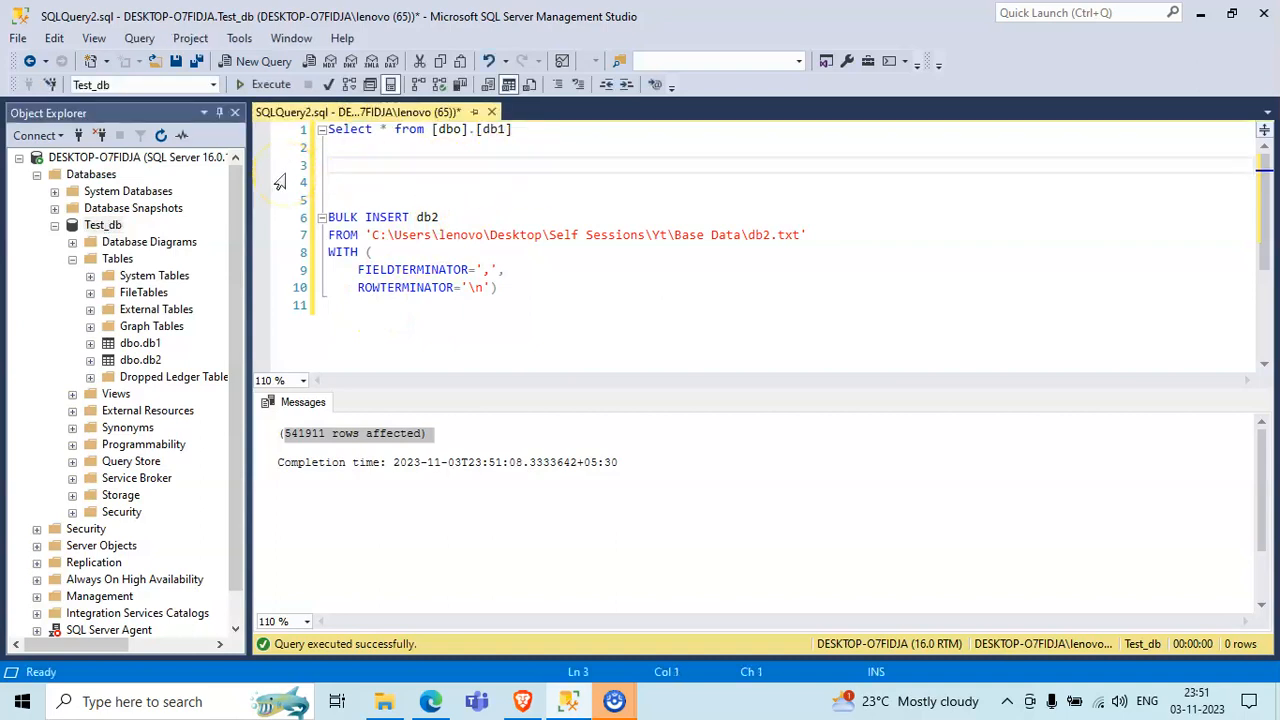
- Remove the extra blank lines and add the query "Select * from [dbo].[db2]" directly below the db1 query
key(BackSpace)
key(BackSpace)
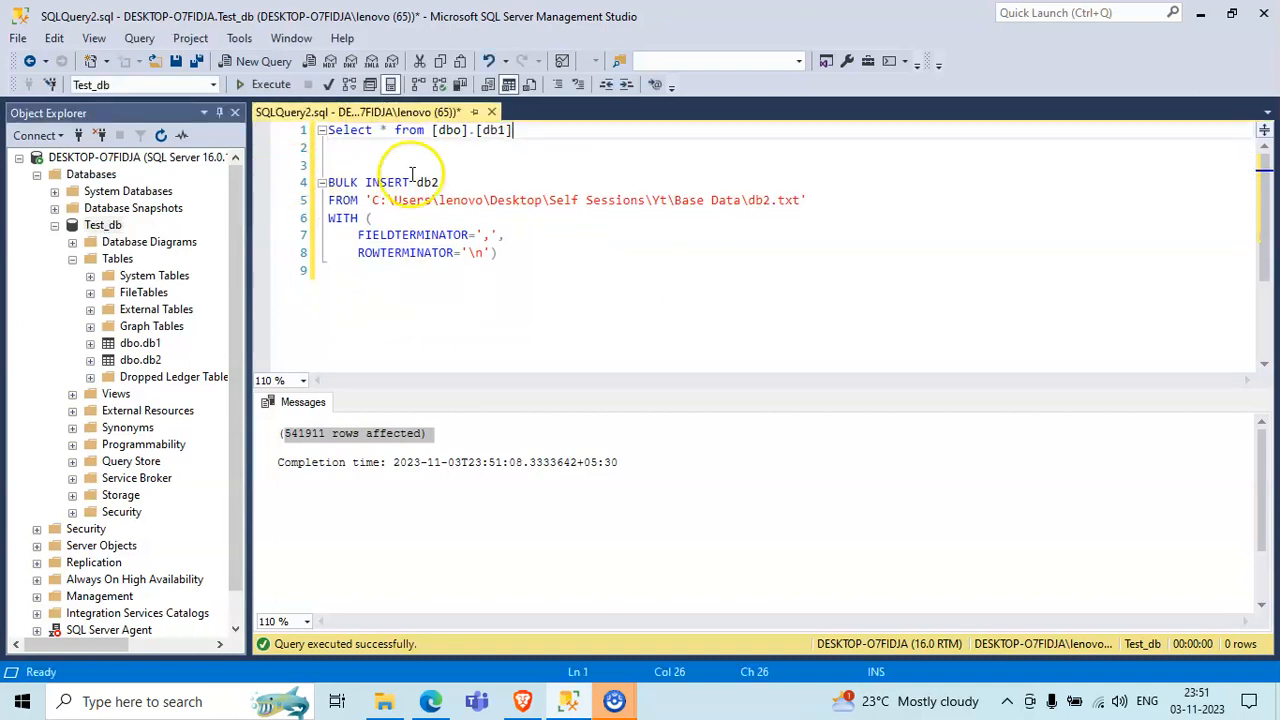
click(457, 161)
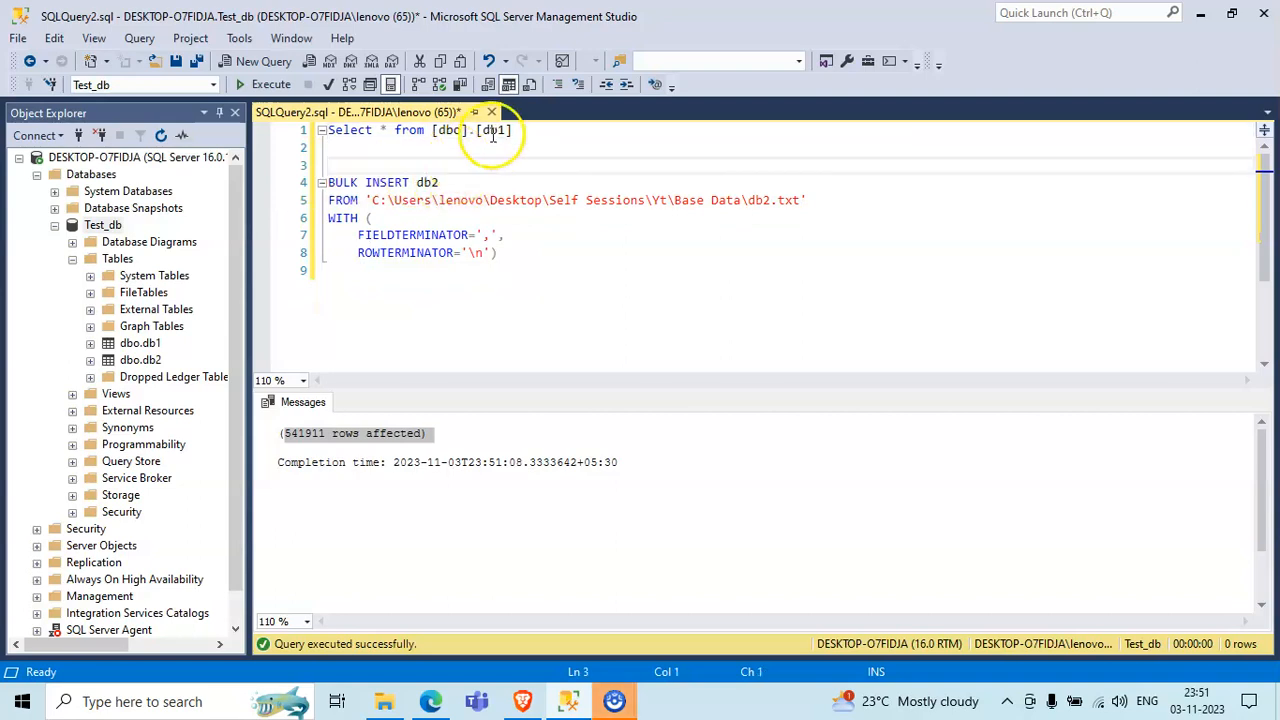
click(519, 131)
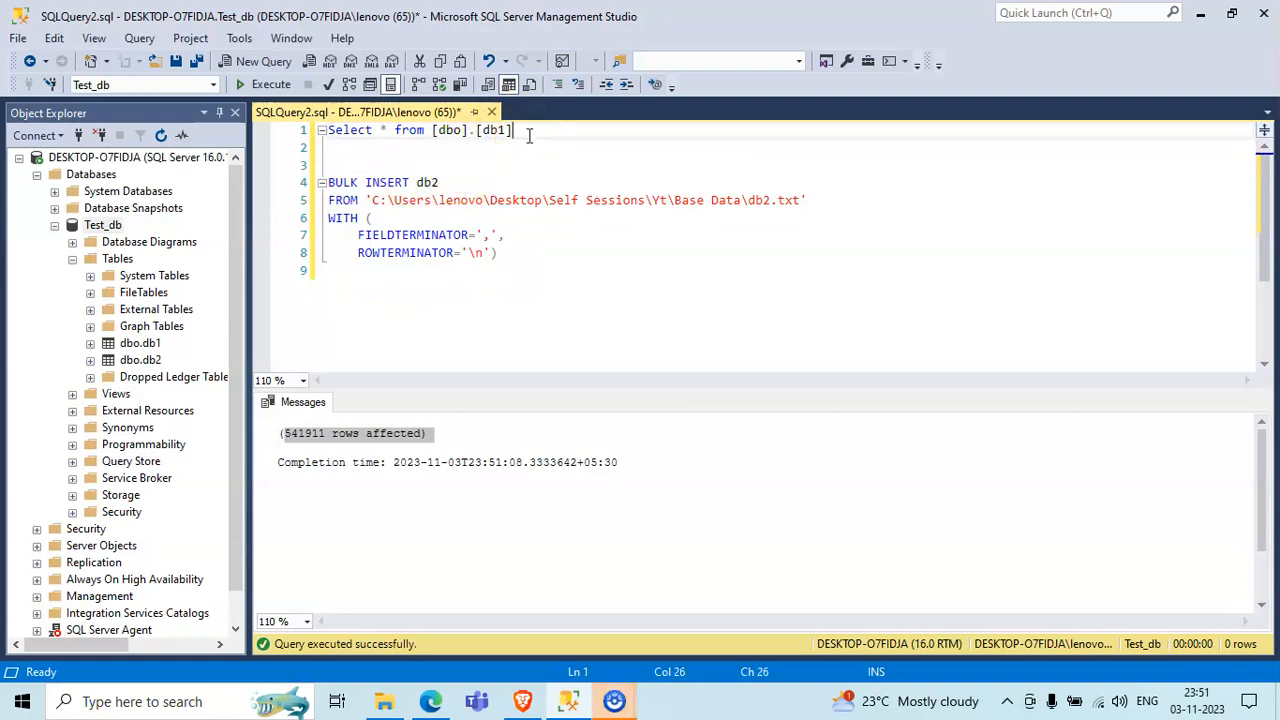
drag(519, 131, 322, 130)
key(ctrl+c)
key(End)
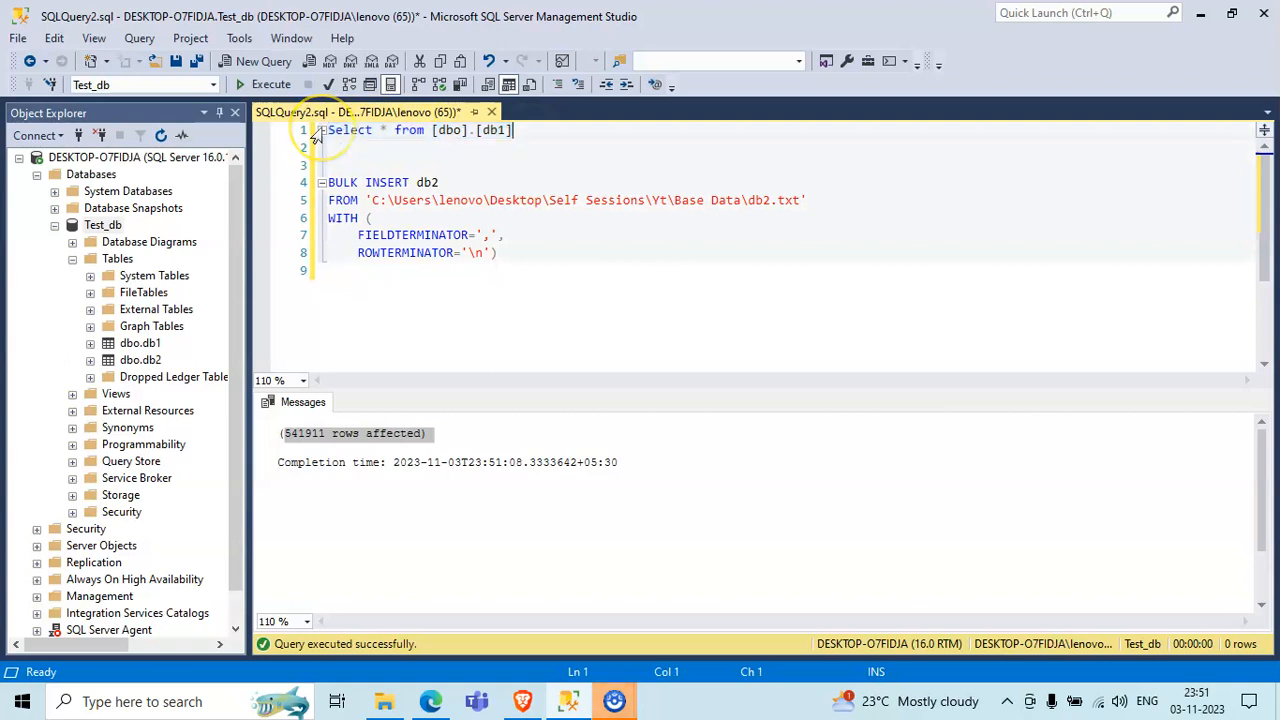
key(Return)
key(ctrl+v)
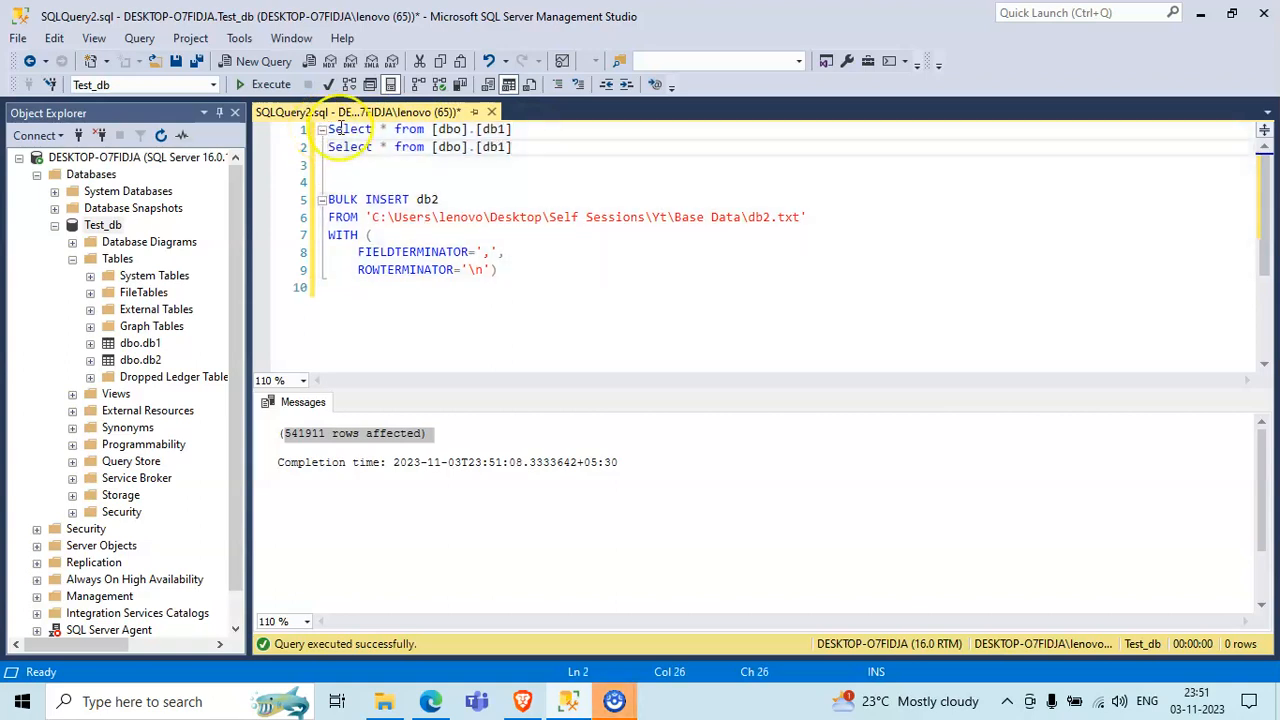
key(BackSpace)
text(2)
- Execute only the db2 Select query to view its rows, and stop the execution before it completes
click(589, 137)
drag(355, 145, 300, 148)
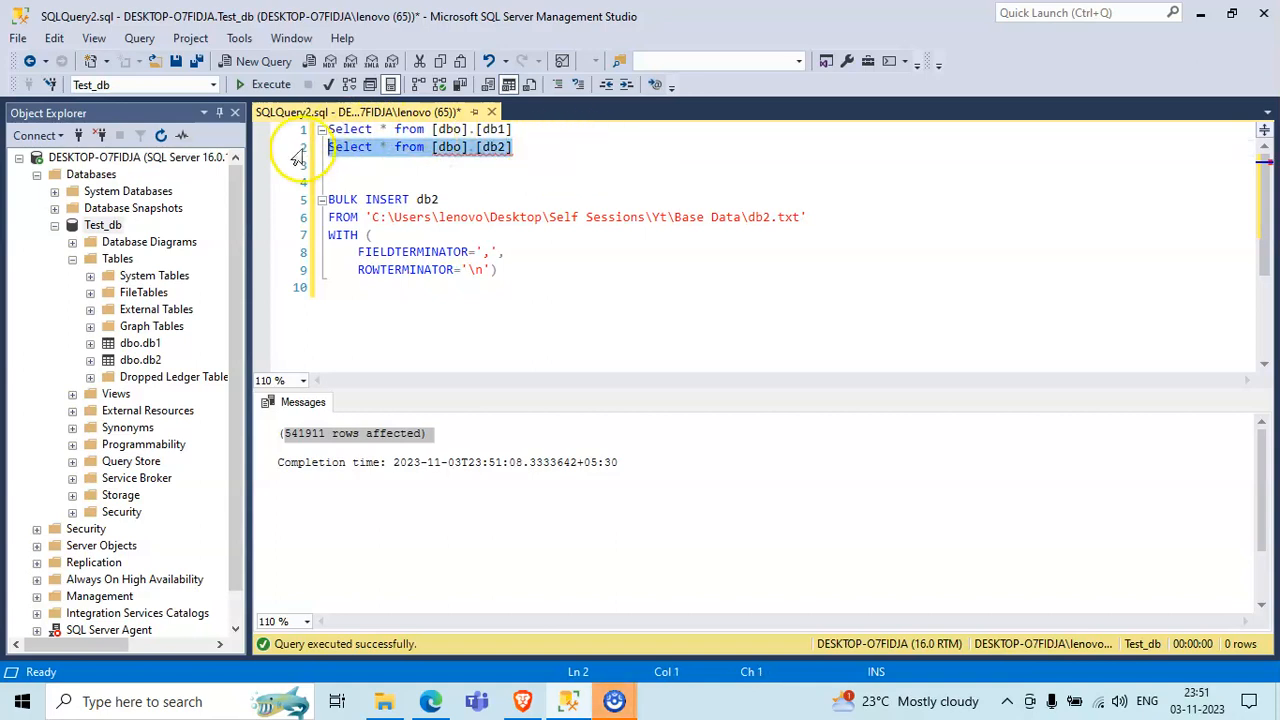
click(272, 85)
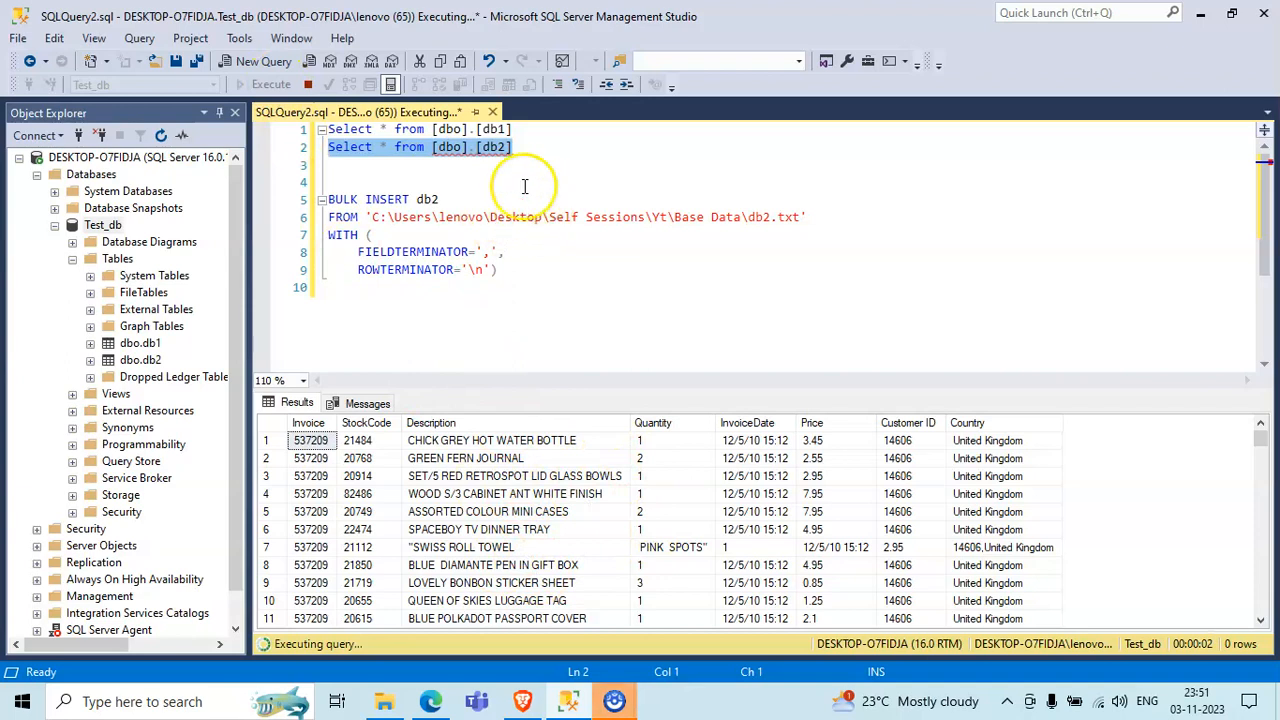
click(308, 84)
- Insert the statement "Truncate table db2" above the BULK INSERT statement and execute only that statement
click(430, 163)
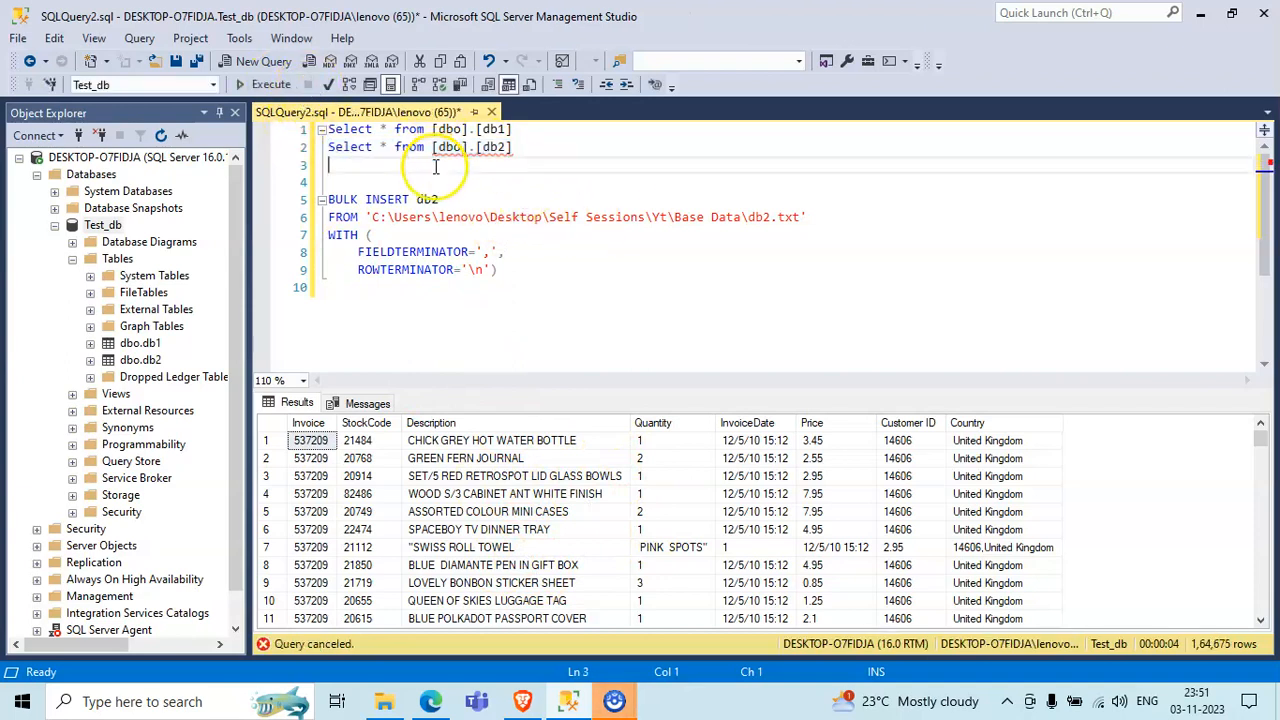
key(Return)
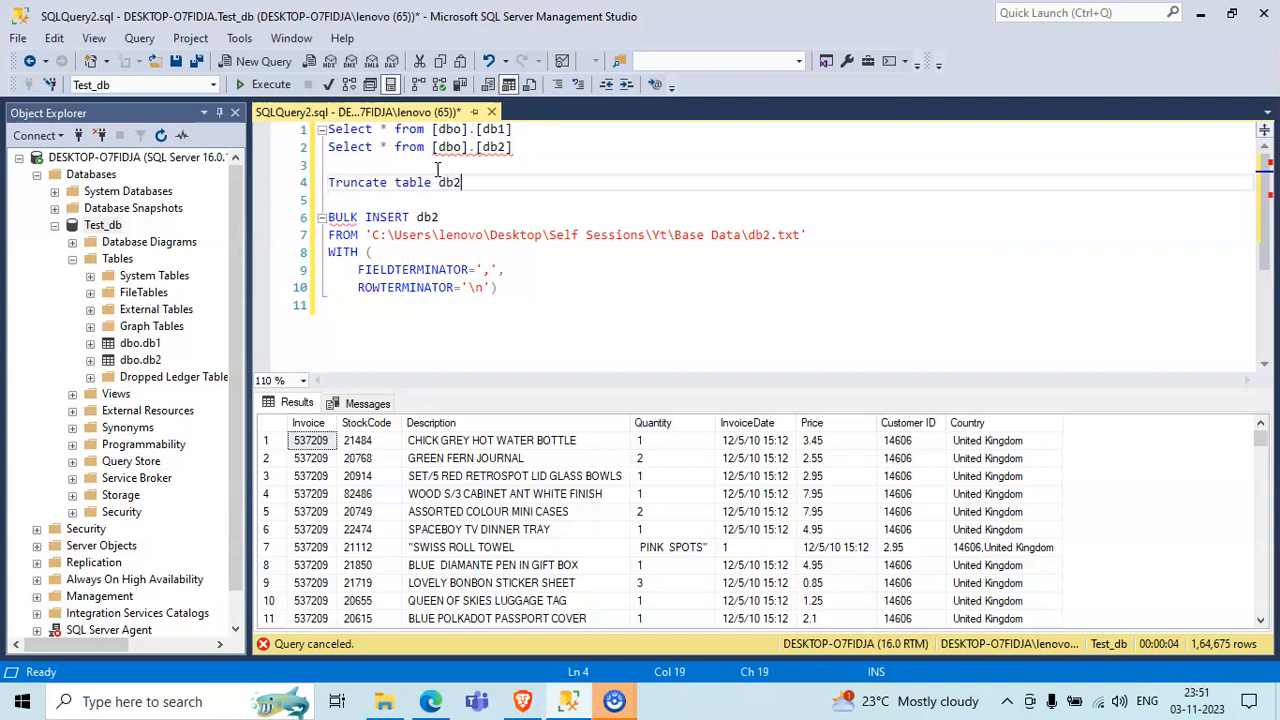
click(318, 199)
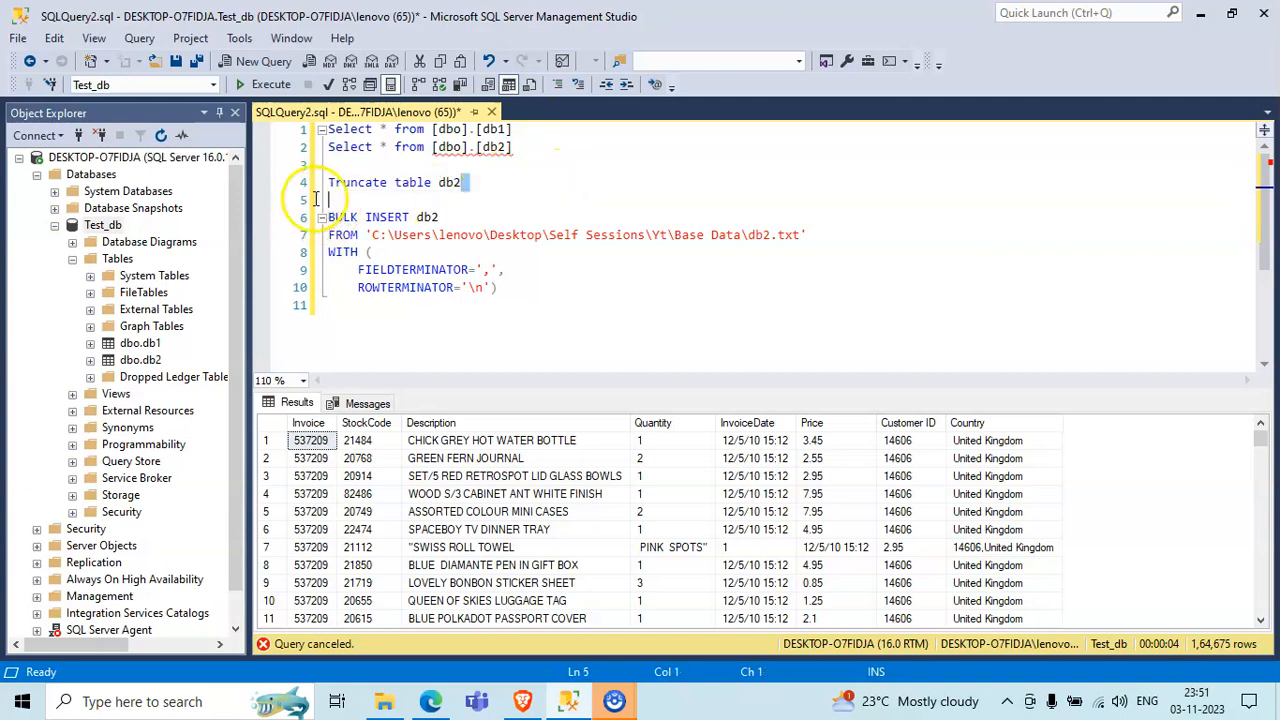
drag(318, 199, 328, 182)
click(263, 84)
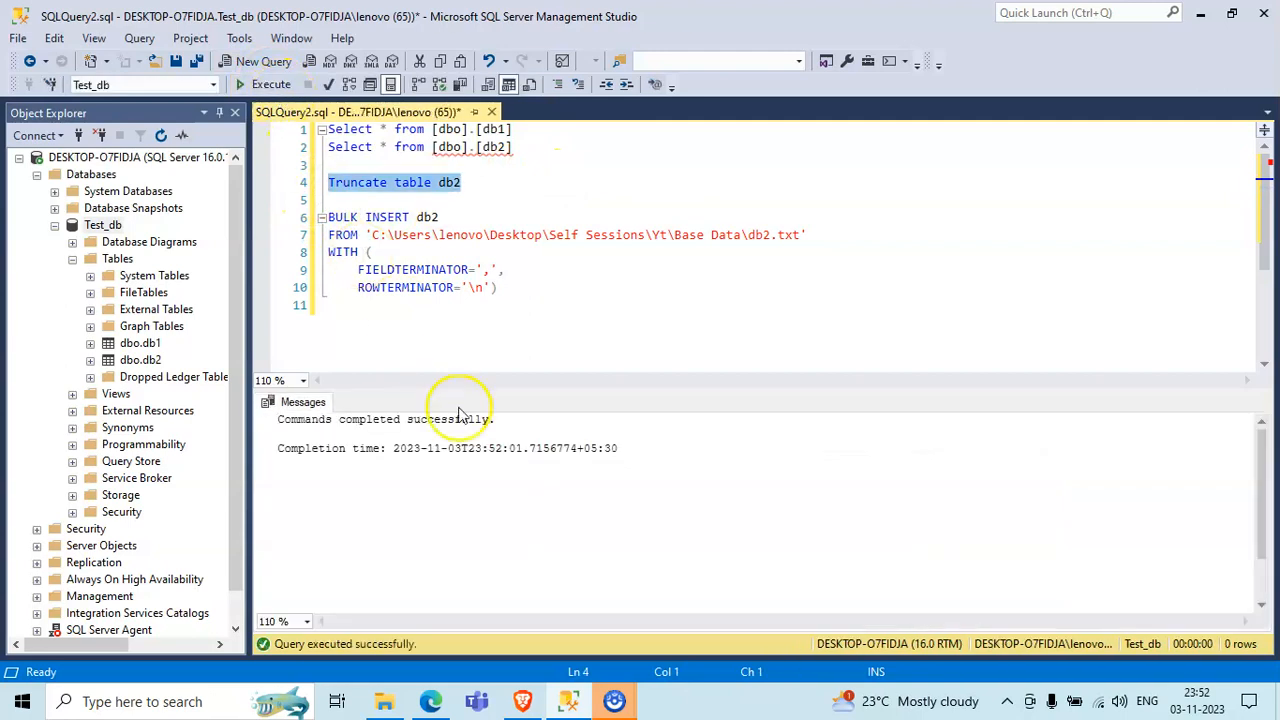
- Execute only the db2 Select query to check the truncated table, and highlight the BULK INSERT target table name
drag(535, 150, 318, 147)
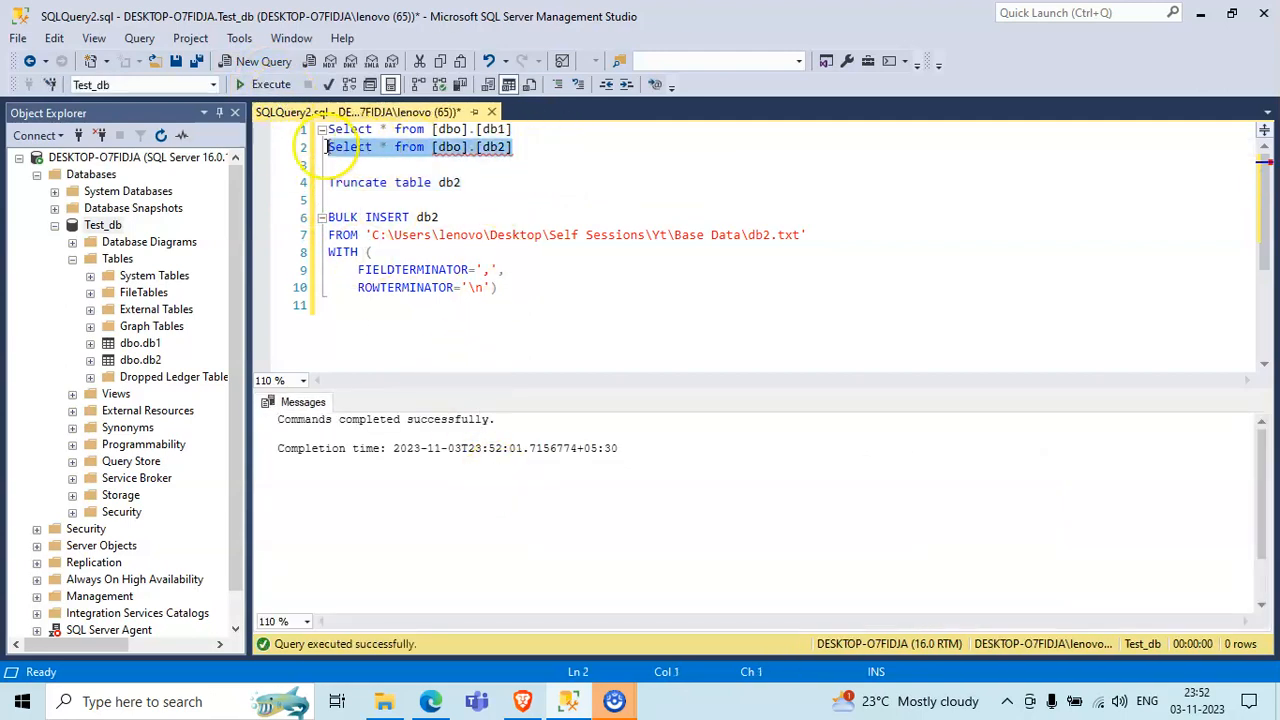
click(265, 84)
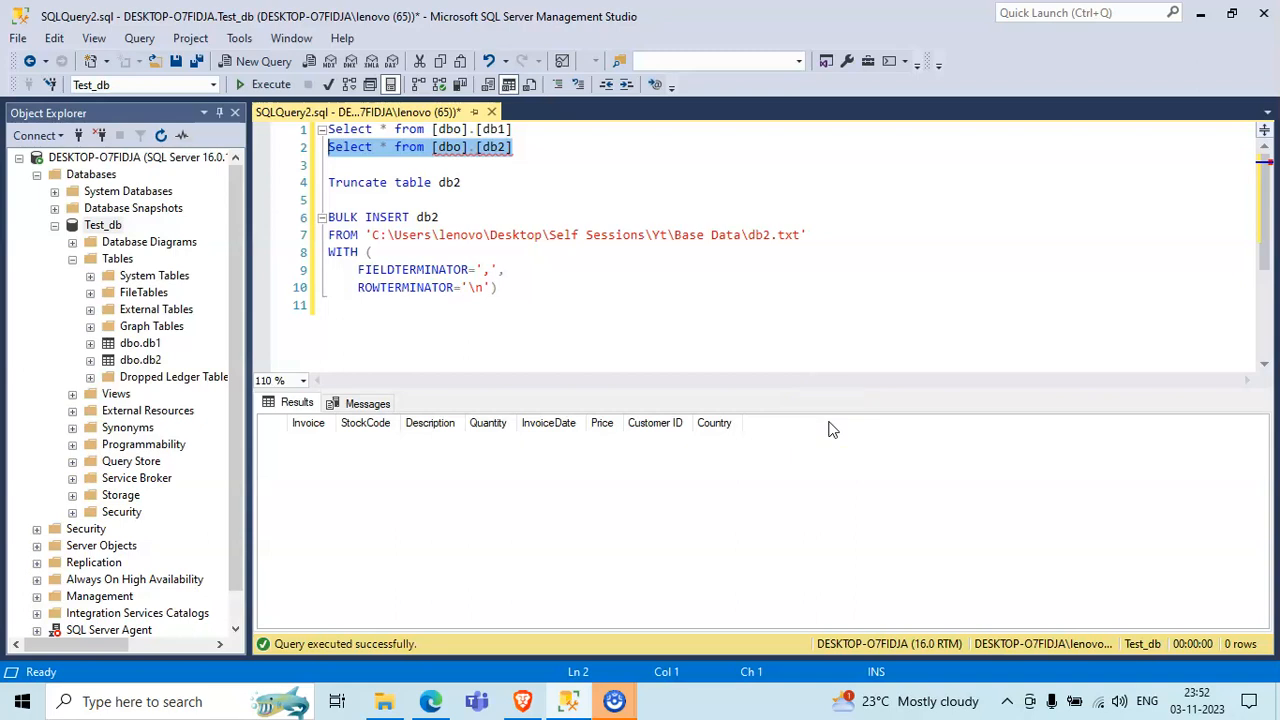
double_click(430, 218)
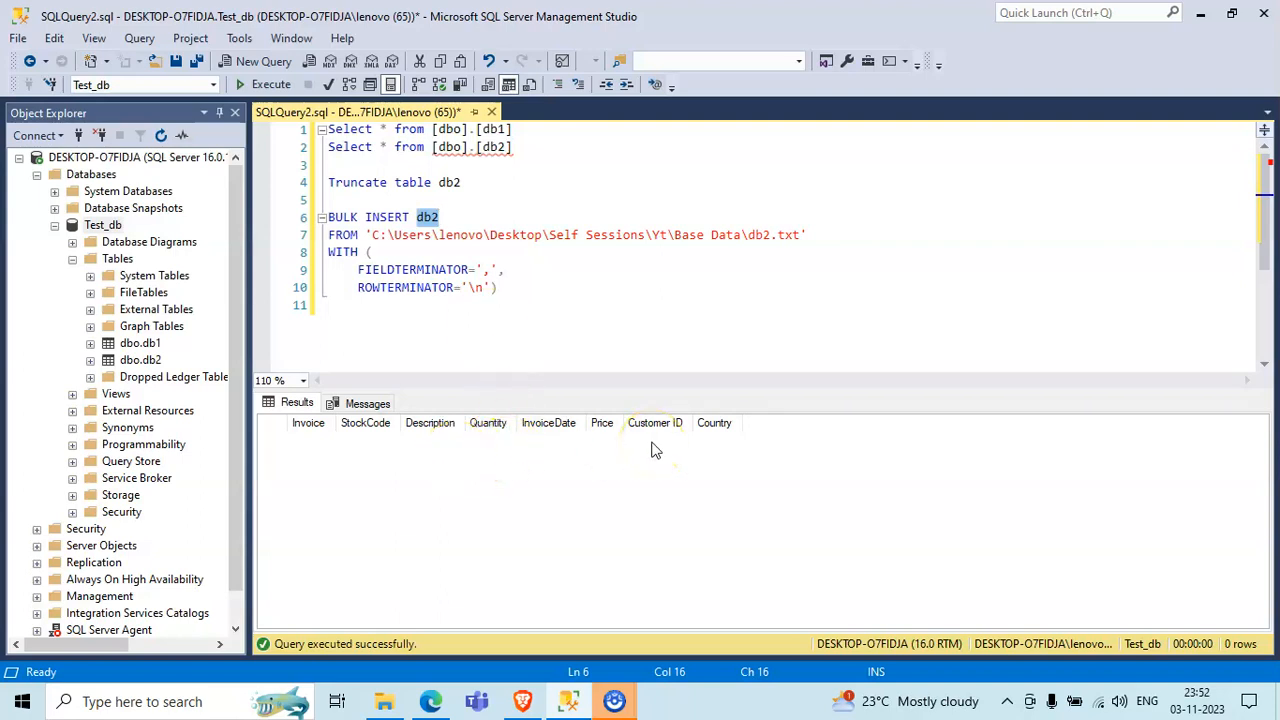
- Try to run the BULK INSERT statement that loads db2.txt into db2, and cancel its execution
drag(566, 300, 273, 206)
click(270, 84)
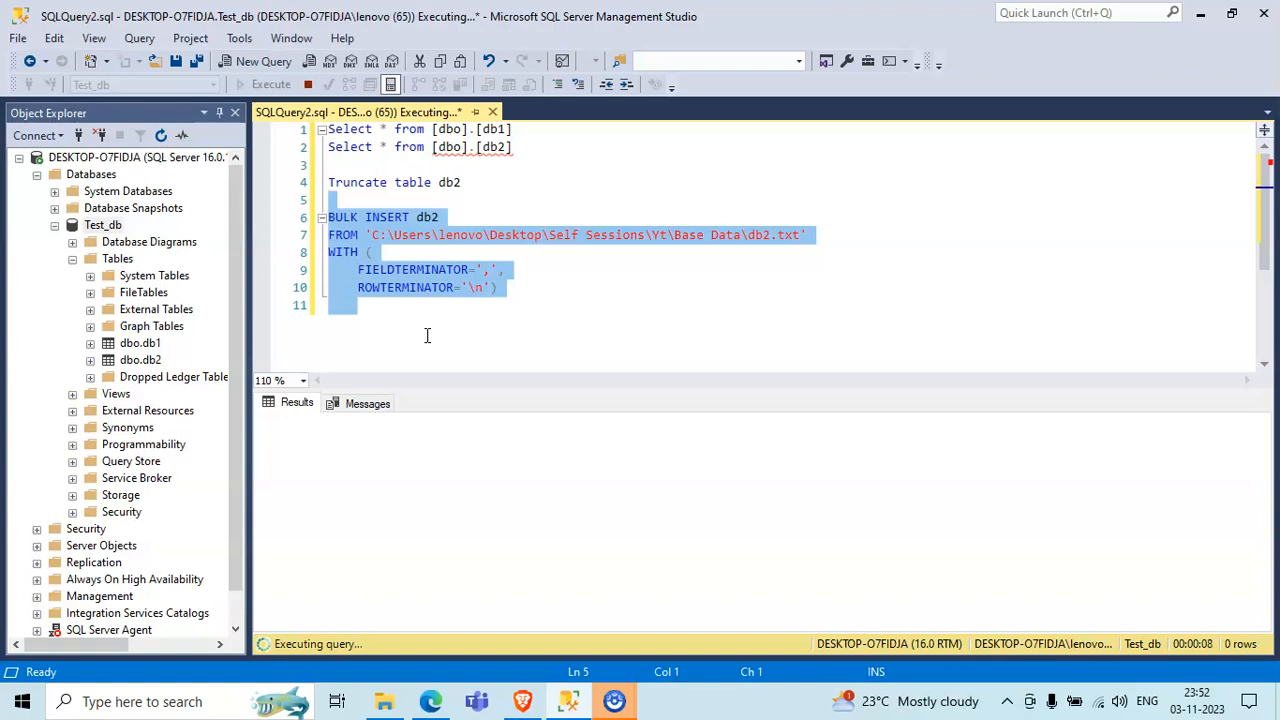
click(309, 85)
click(311, 88)
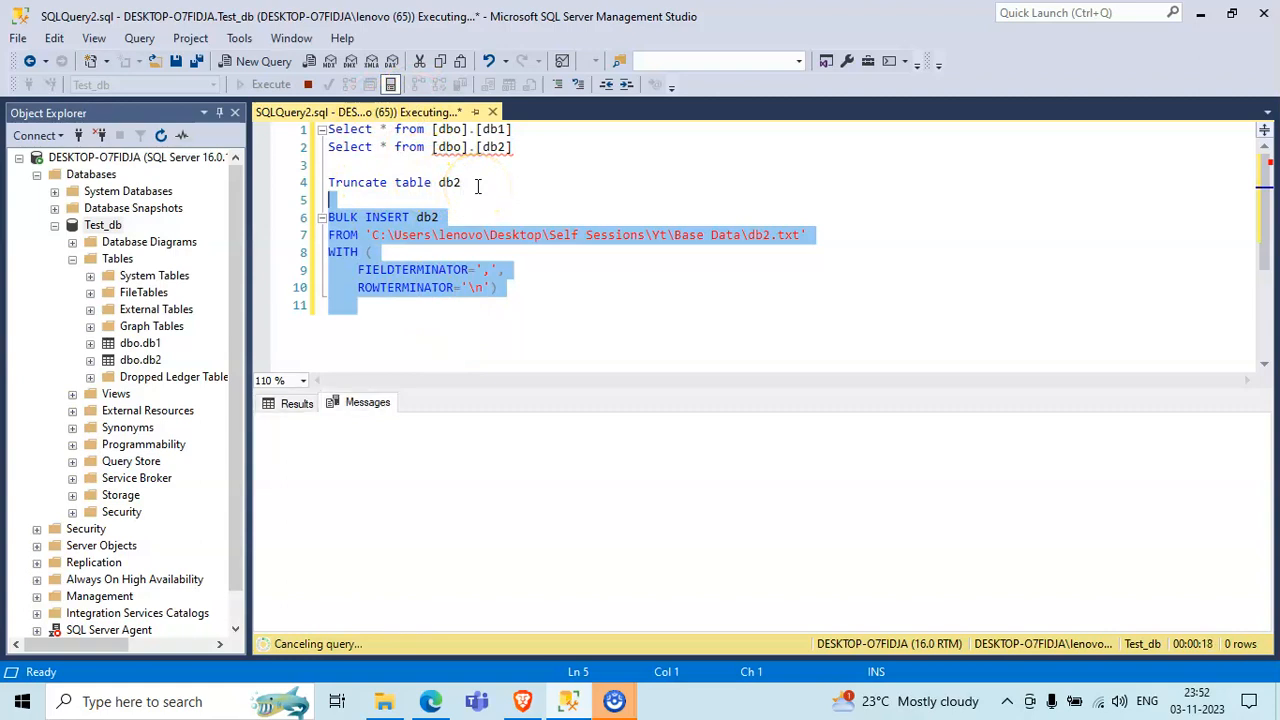
- Execute only the "Truncate table db2" statement again and rerun the db2 Select query to check the table
drag(506, 180, 300, 183)
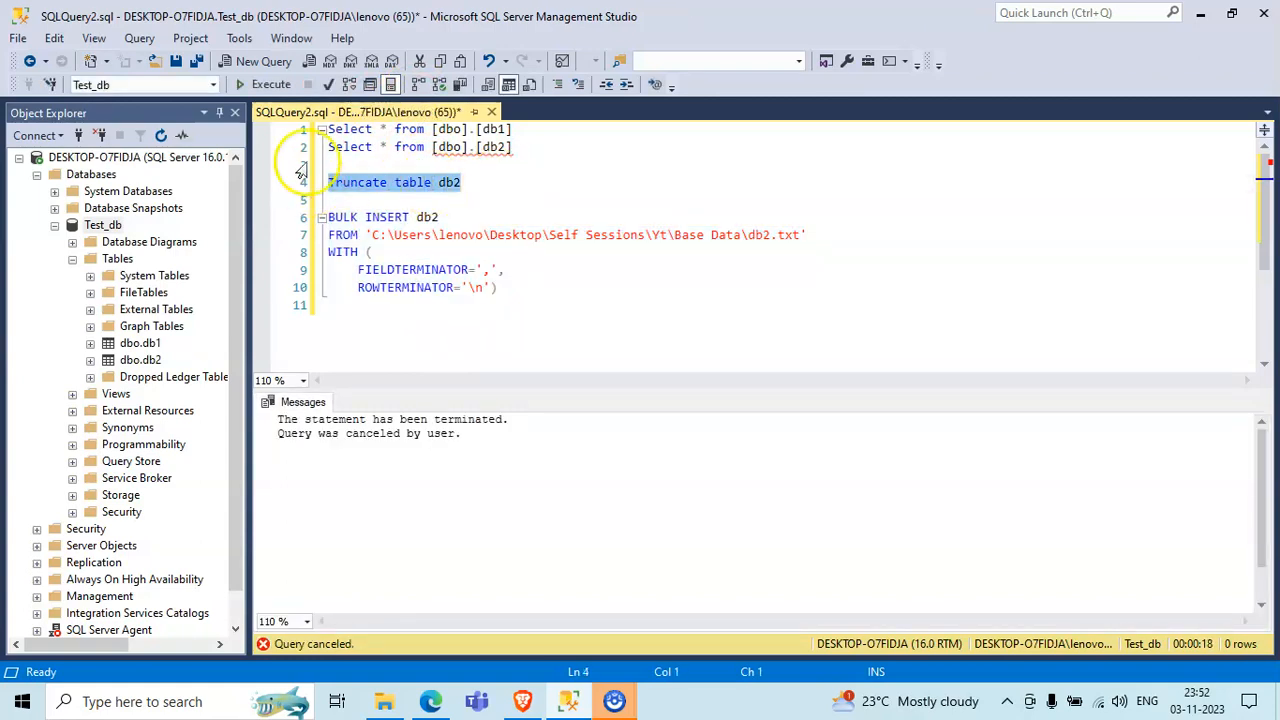
click(268, 84)
click(523, 216)
drag(522, 152, 300, 148)
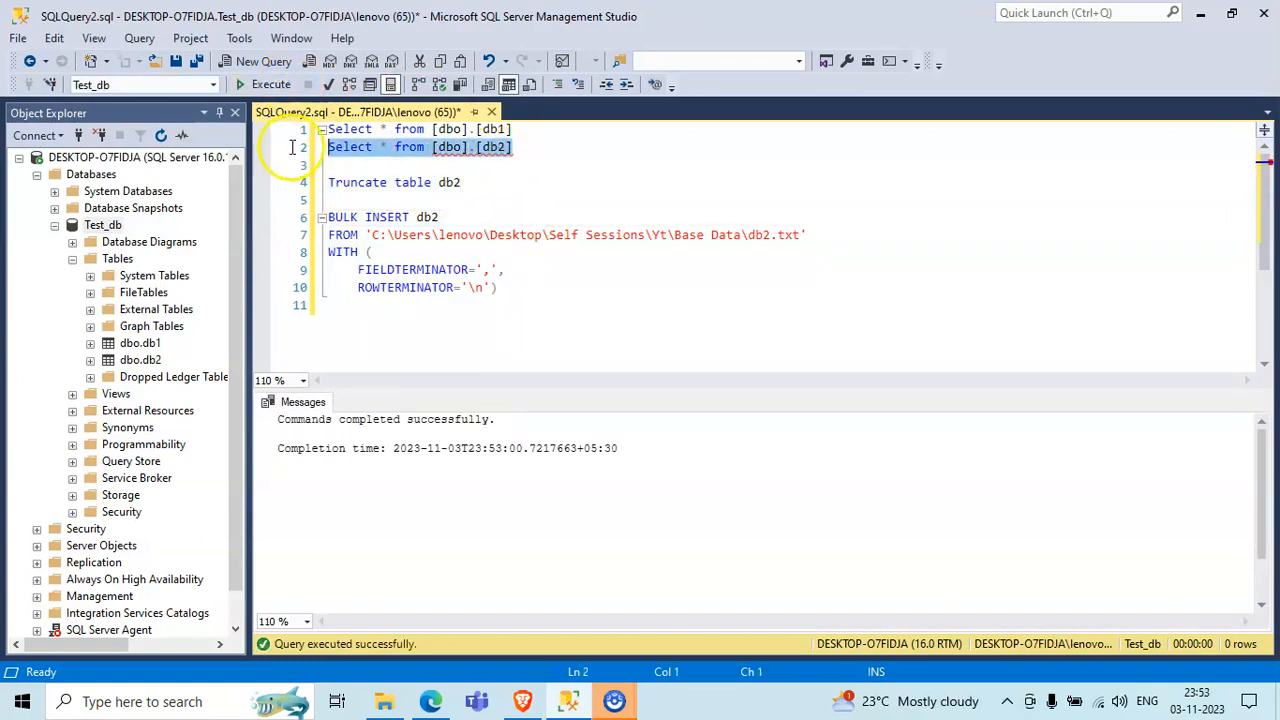
click(281, 86)
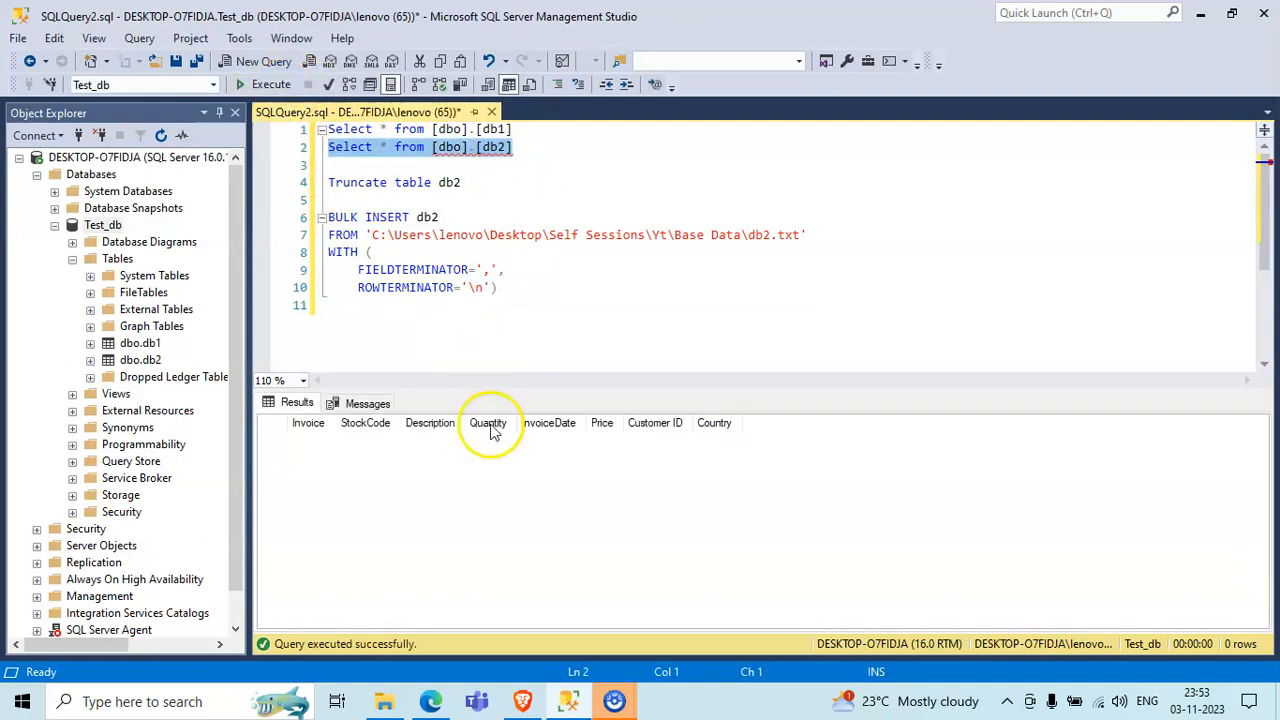
- Turn on live query statistics, execute only the BULK INSERT statement for db2, and check its affected-rows message
click(508, 200)
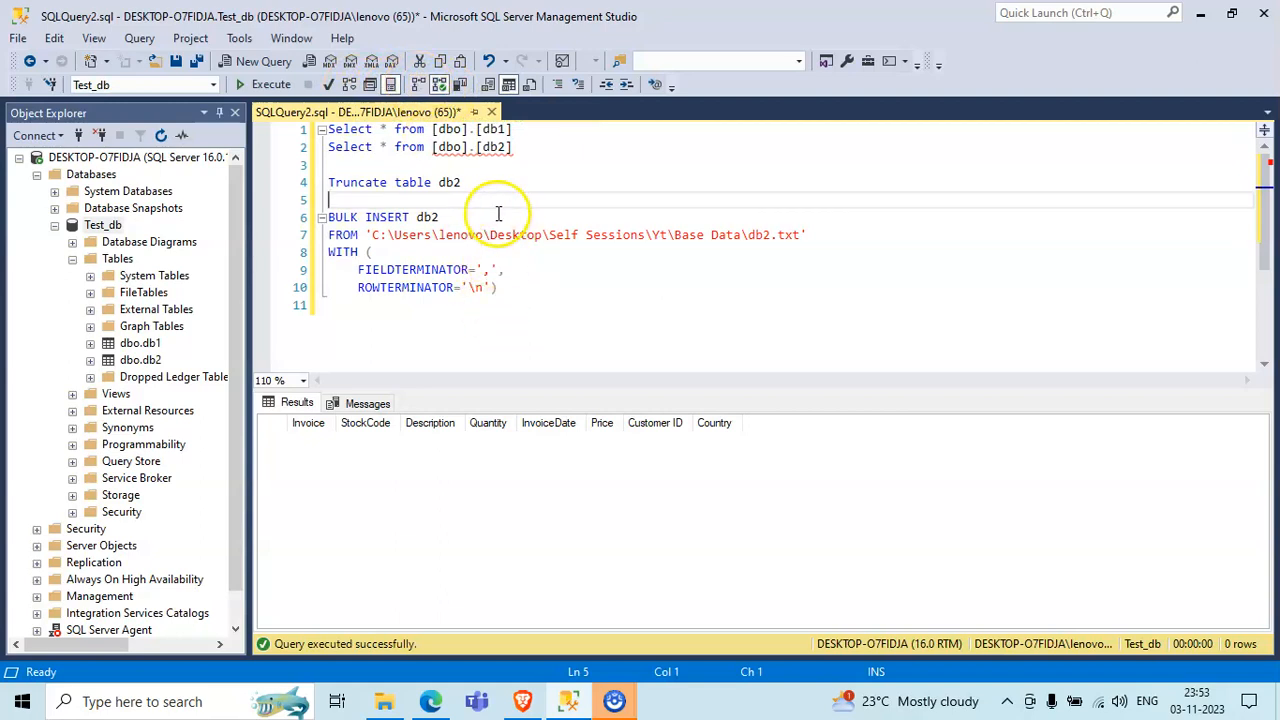
click(541, 311)
drag(541, 311, 329, 217)
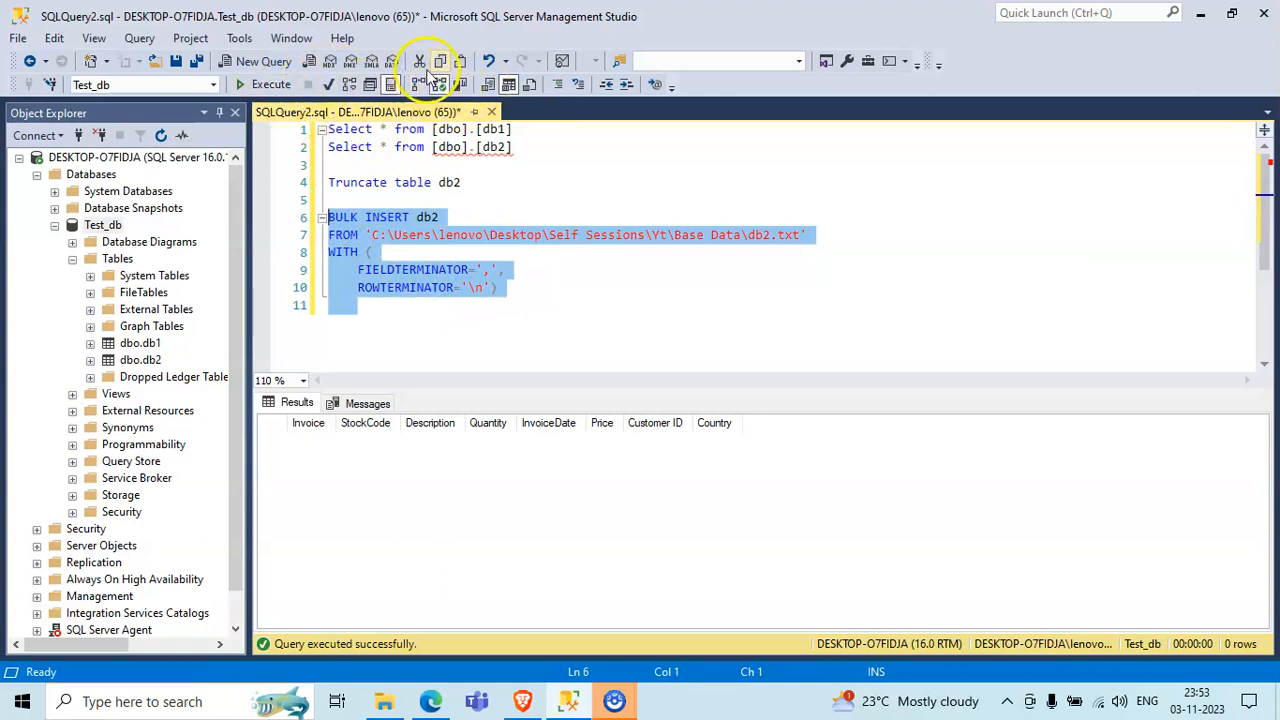
click(270, 84)
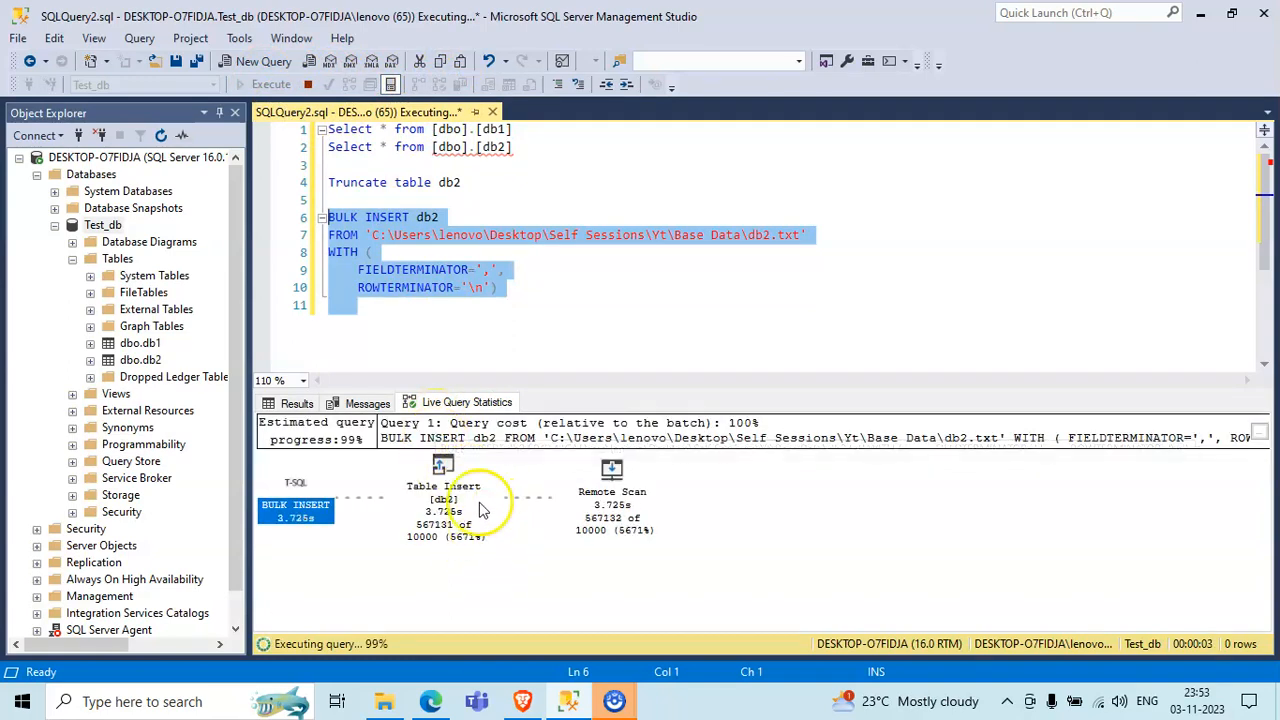
mouse_move(481, 508)
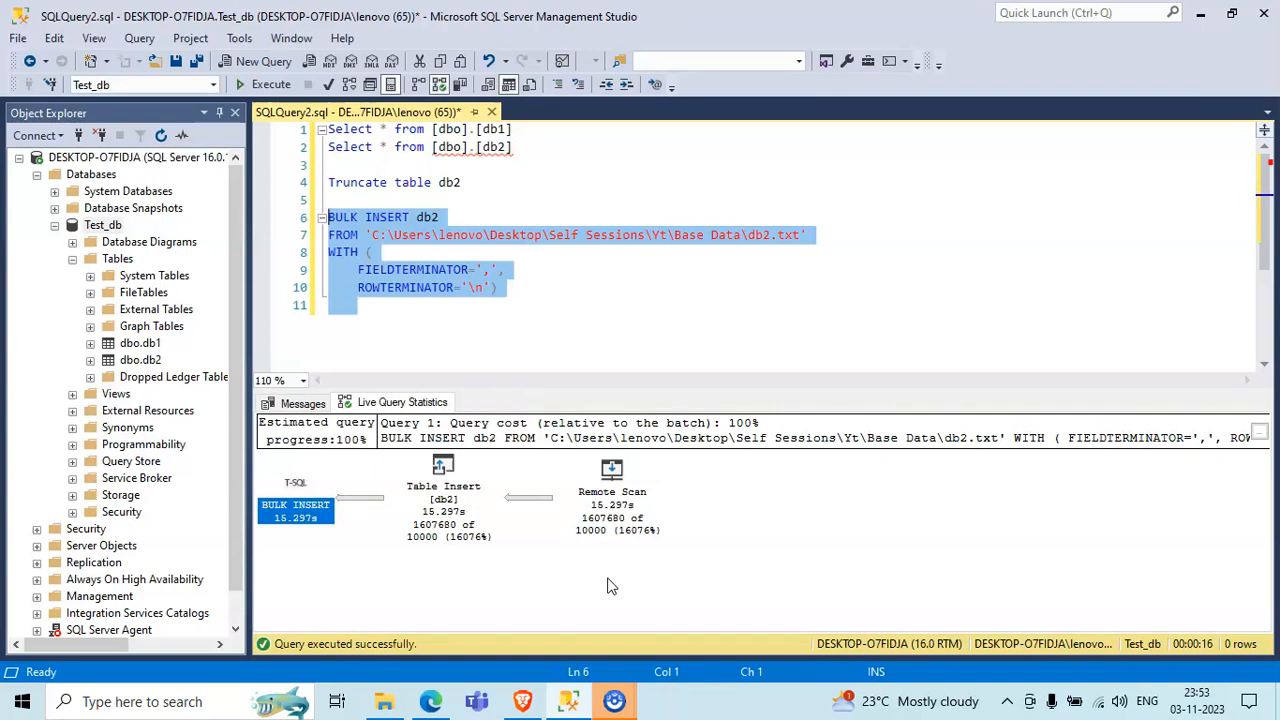
click(352, 446)
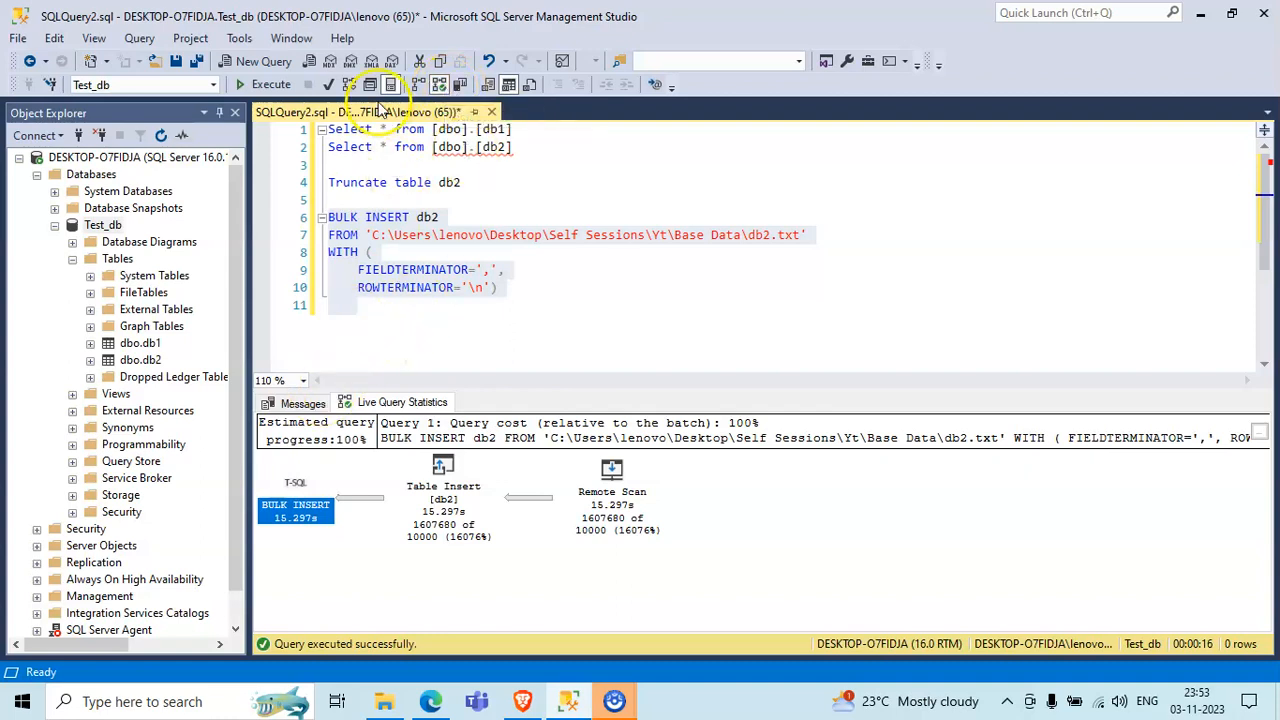
click(305, 403)
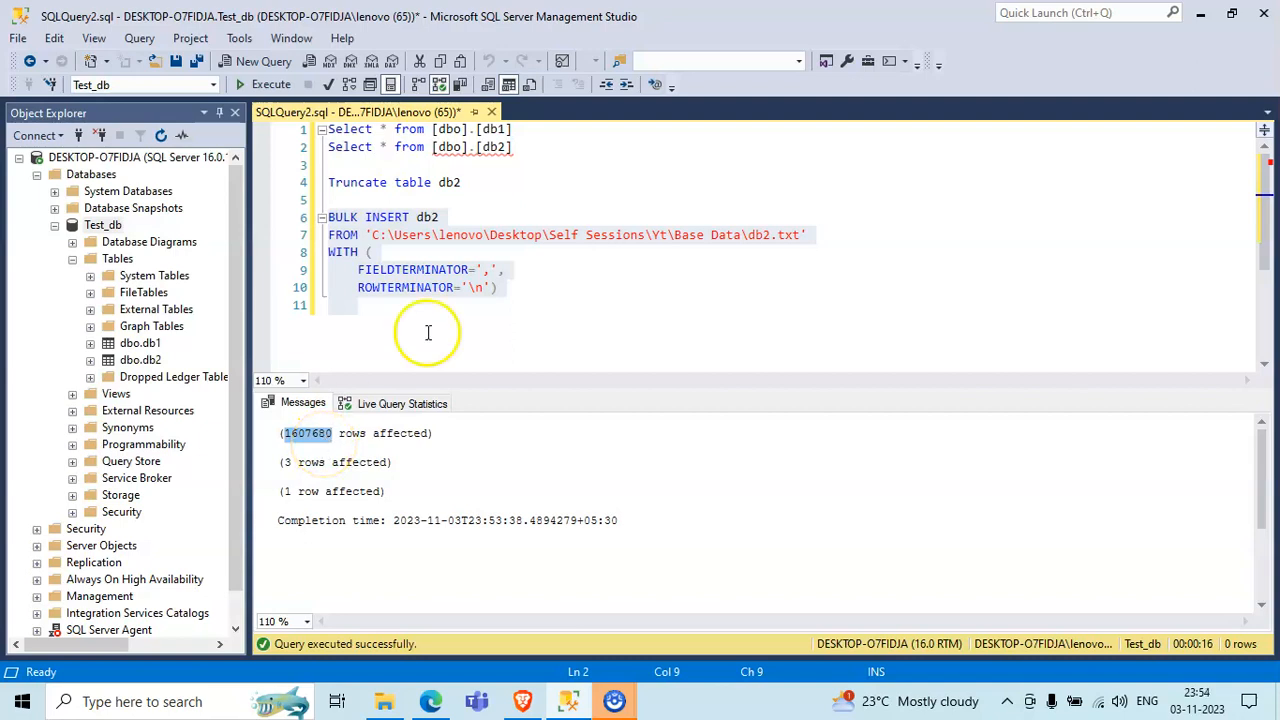
- Change the db2 query to "Select count(*) from [dbo].[db2]", execute only that query and view its result
click(300, 165)
drag(300, 165, 312, 132)
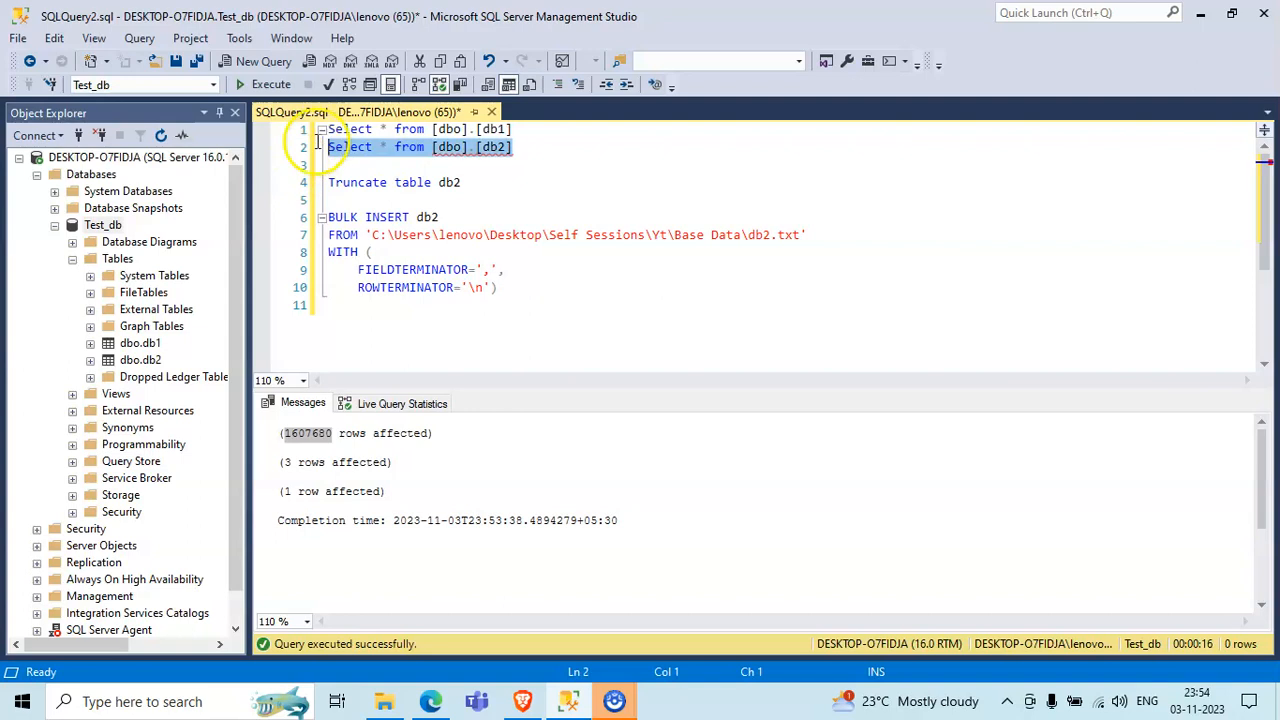
click(379, 148)
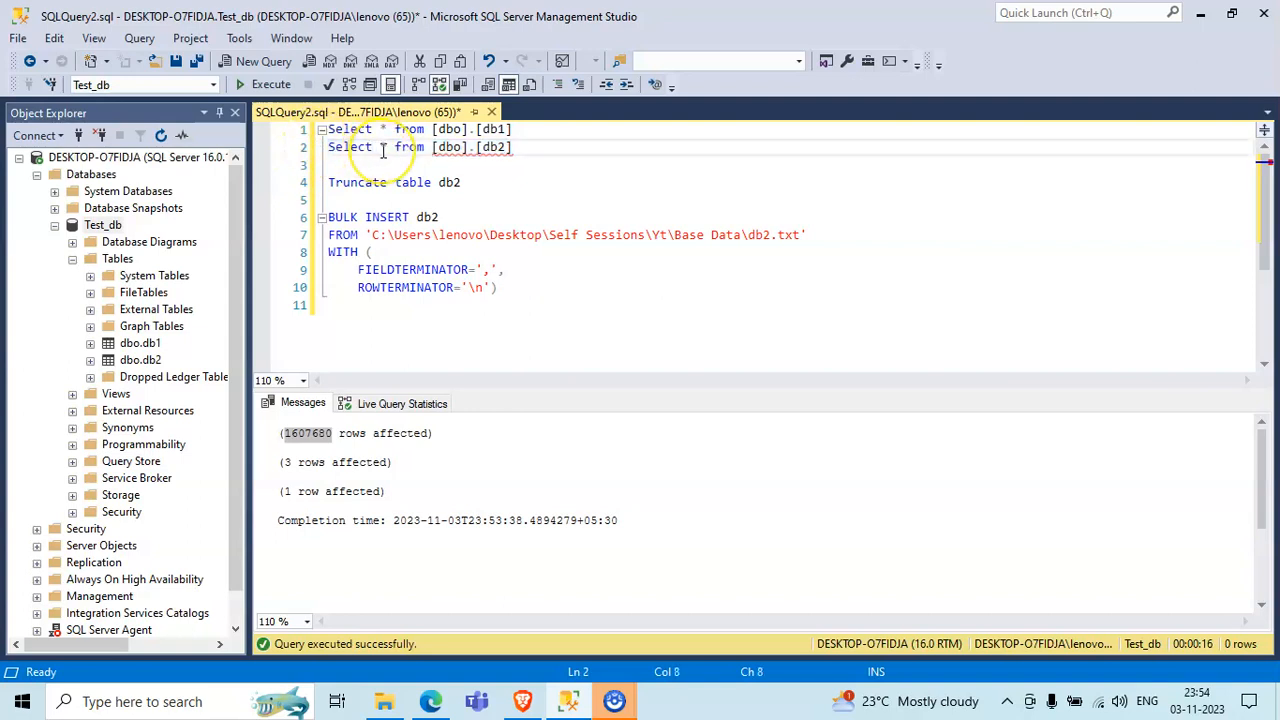
text(count(*)
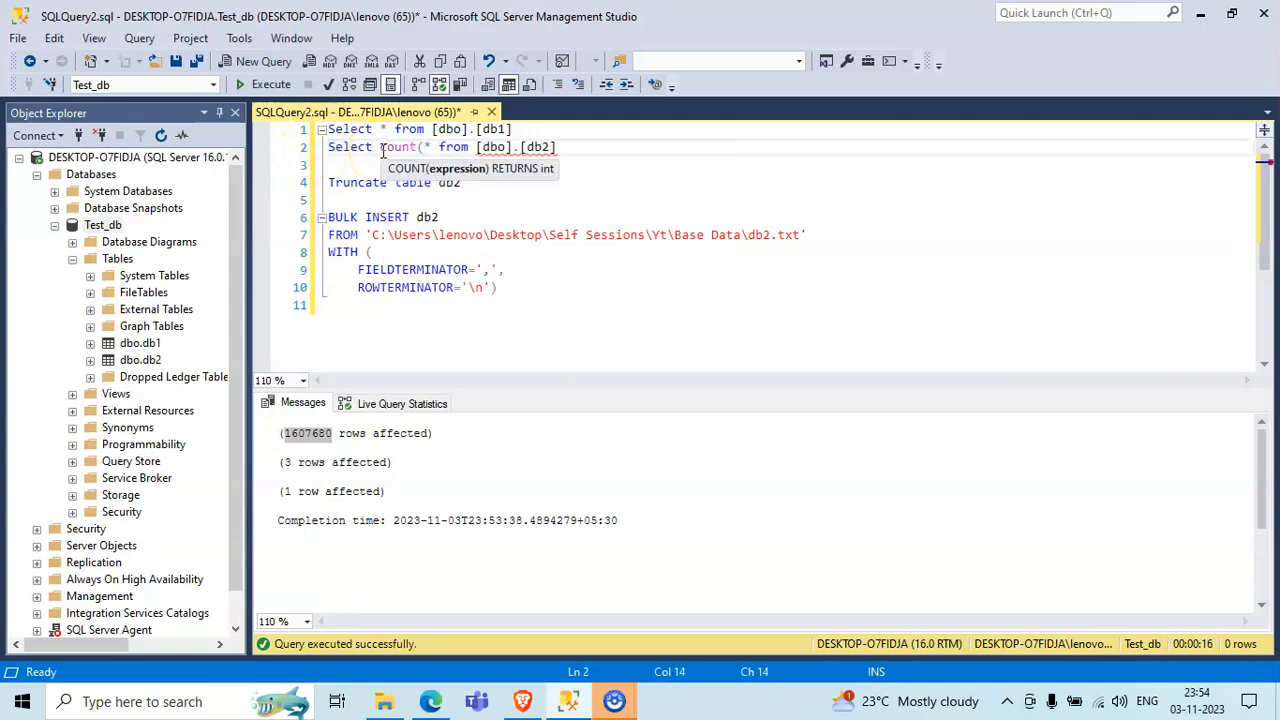
text())
click(597, 146)
drag(322, 147, 581, 162)
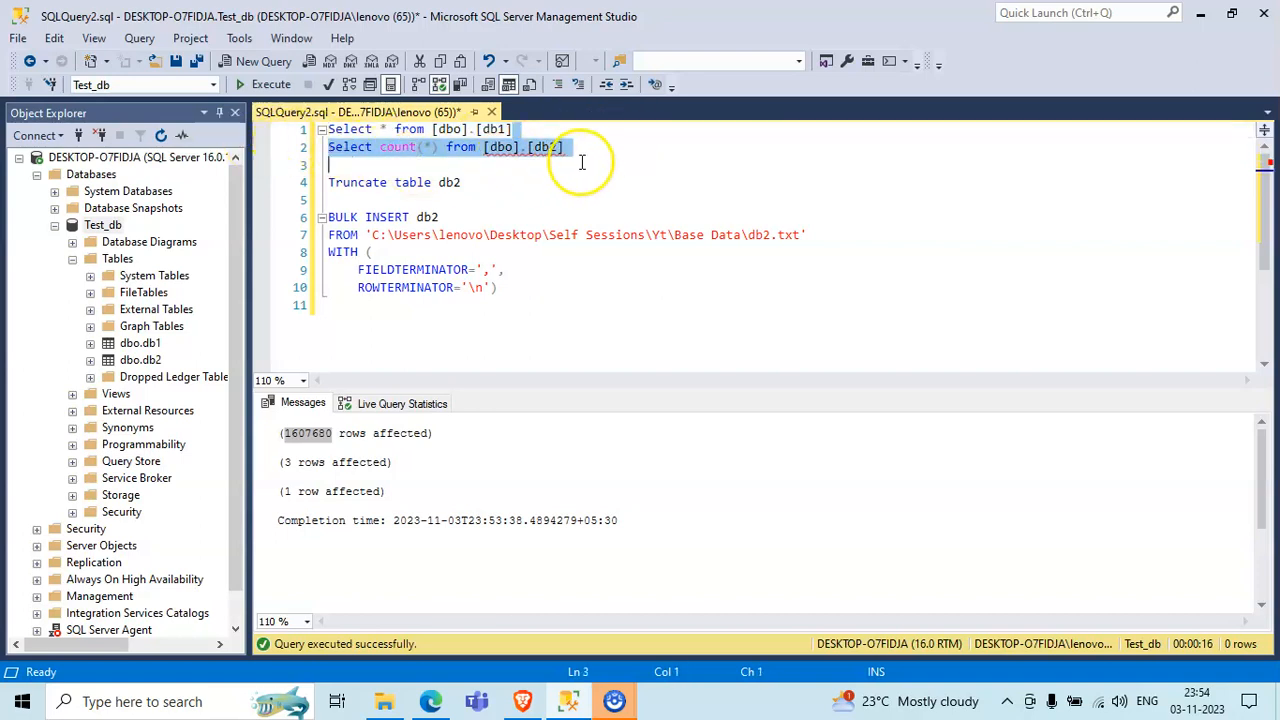
click(262, 84)
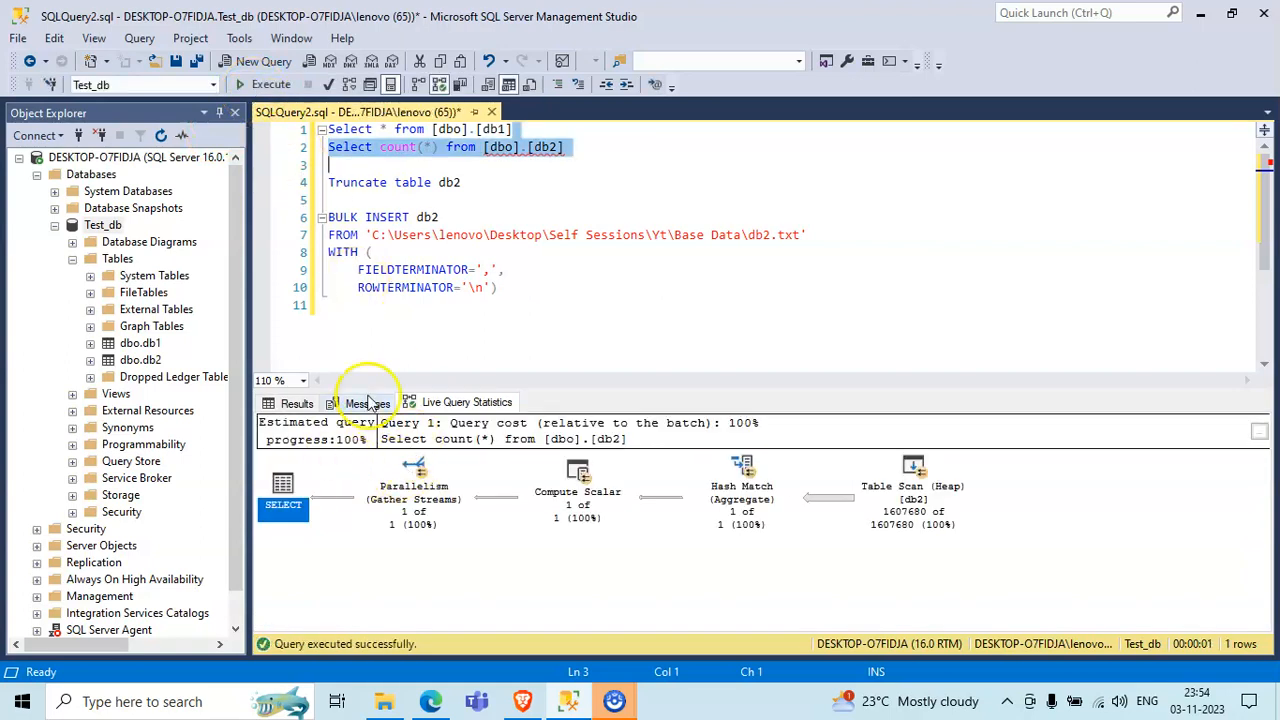
click(300, 403)
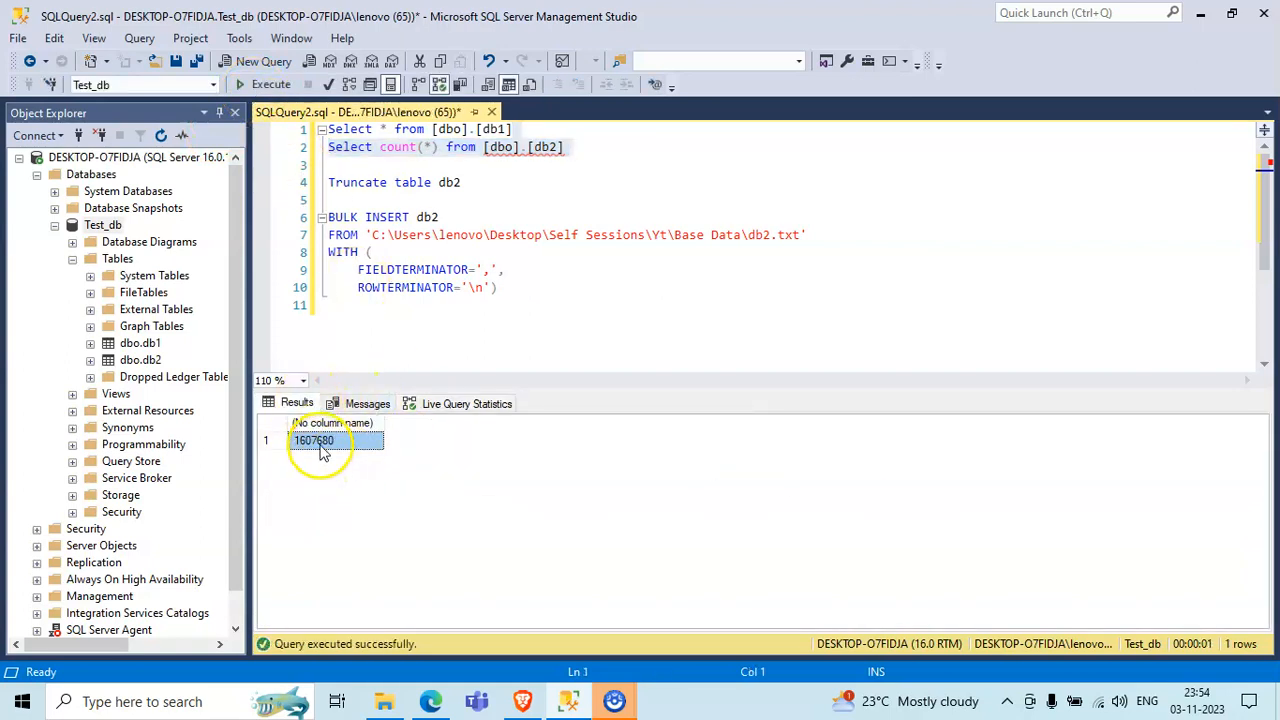
- Remove the word "count" from the db2 query and try to execute only that query
click(405, 147)
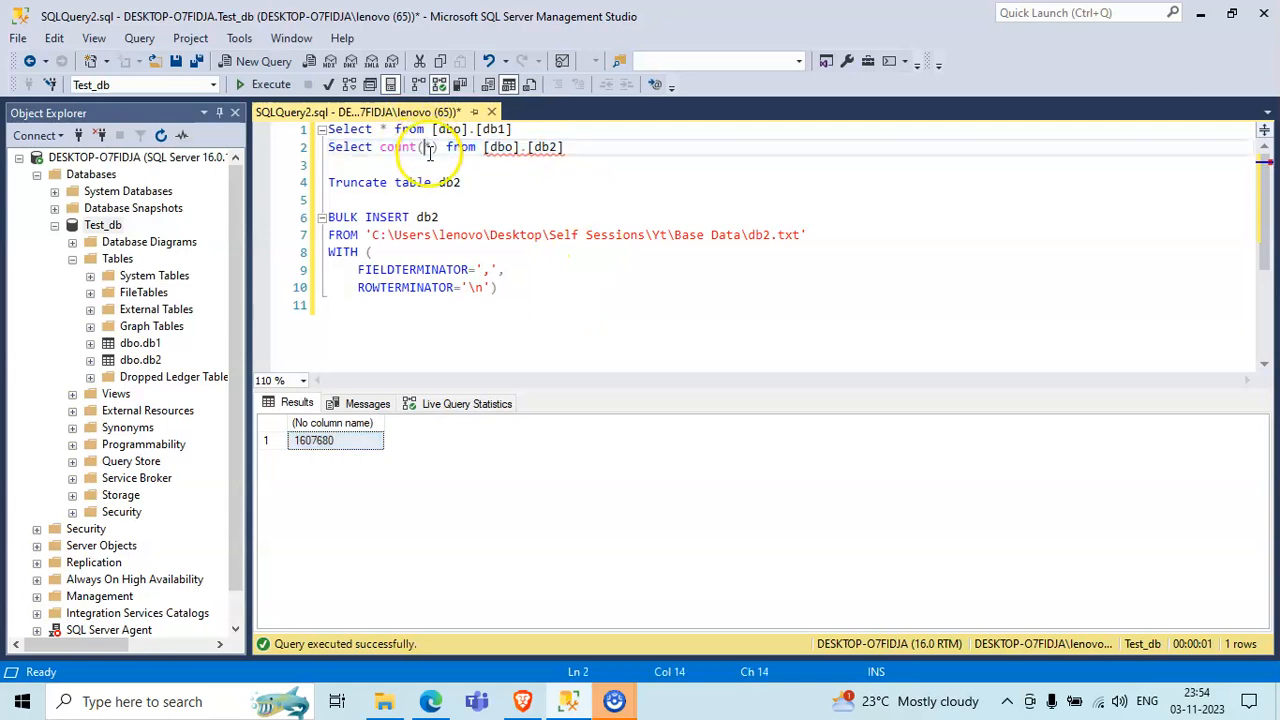
double_click(406, 147)
key(BackSpace)
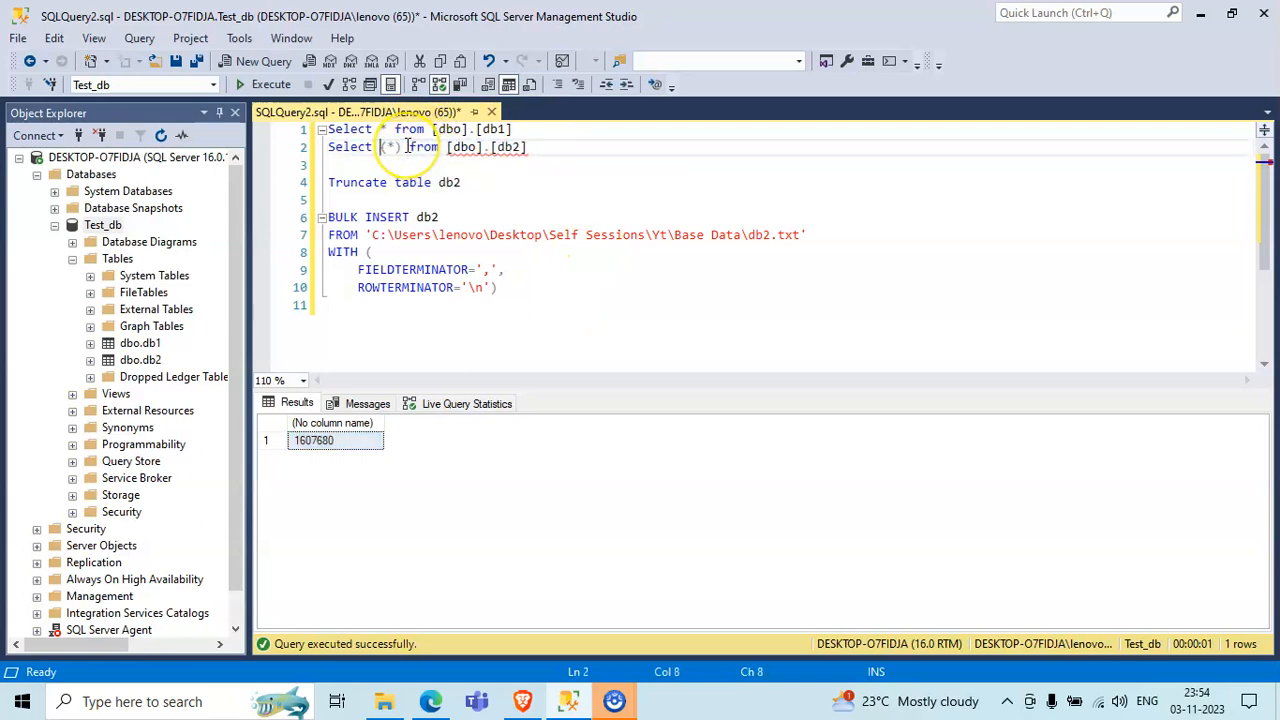
drag(543, 147, 306, 147)
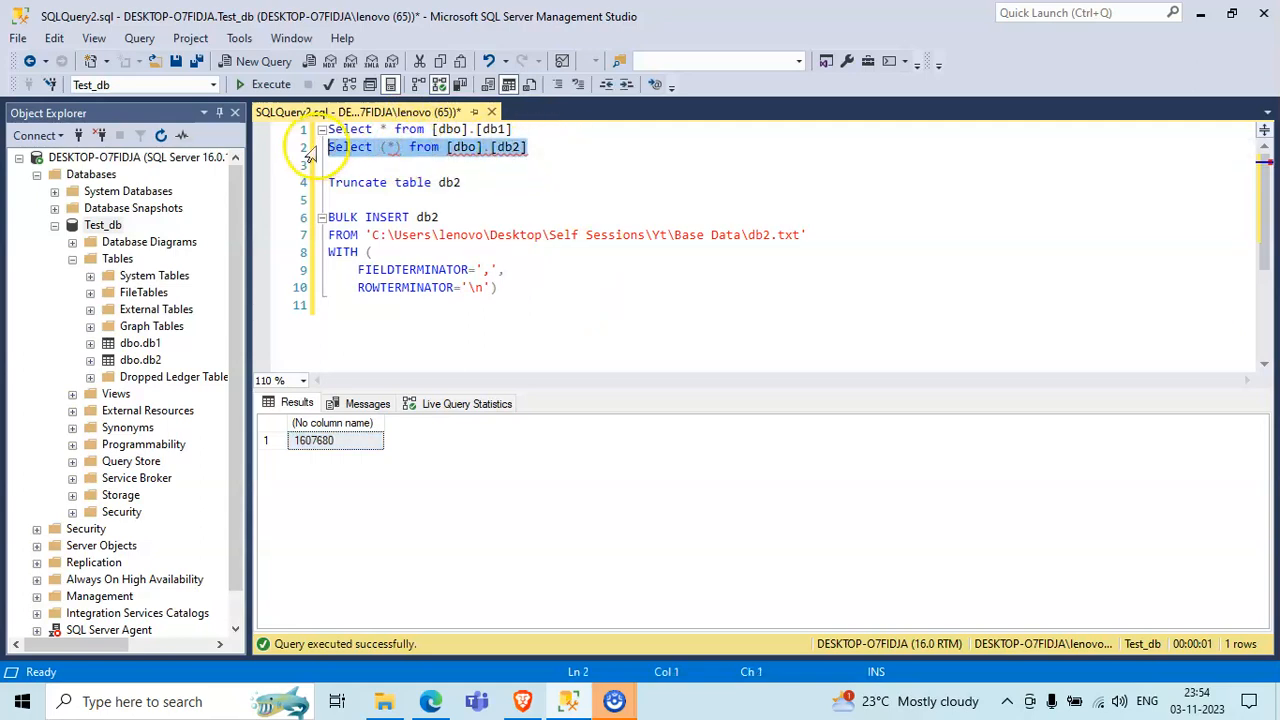
click(280, 87)
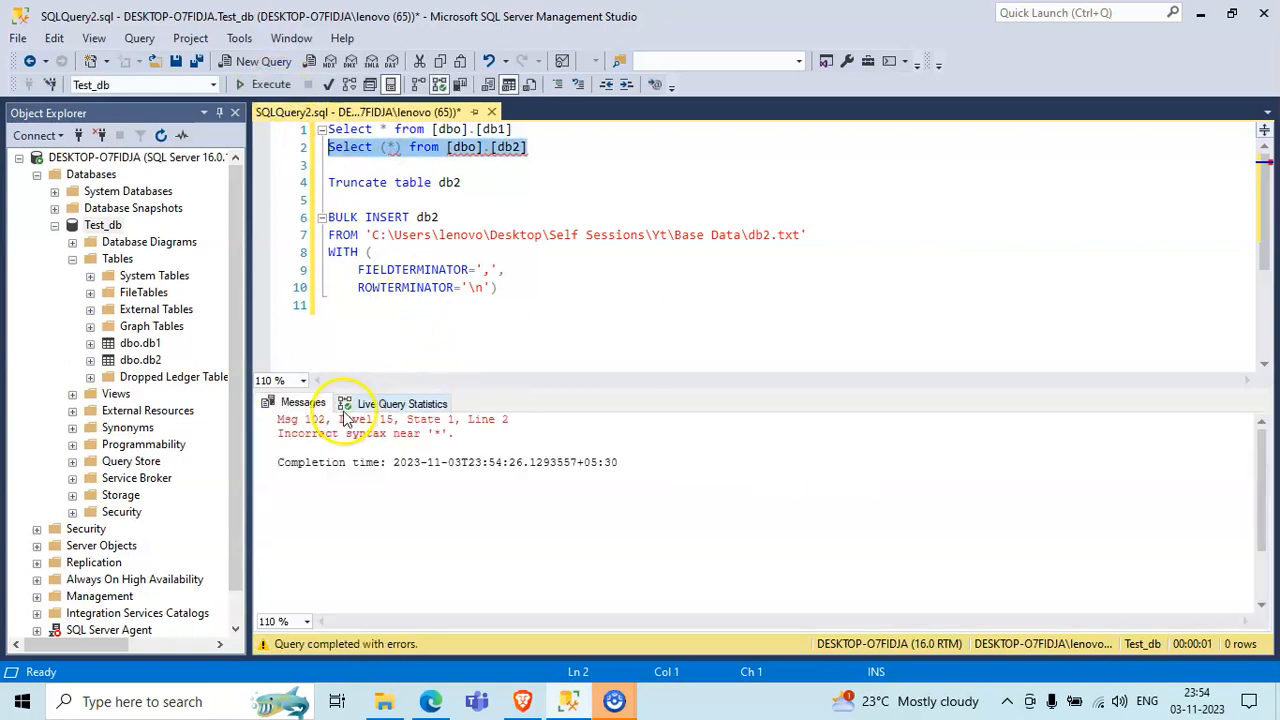
- Remove the parentheses around the asterisk so the db2 query reads "Select * from [dbo].[db2]", and execute only that query
click(387, 147)
key(BackSpace)
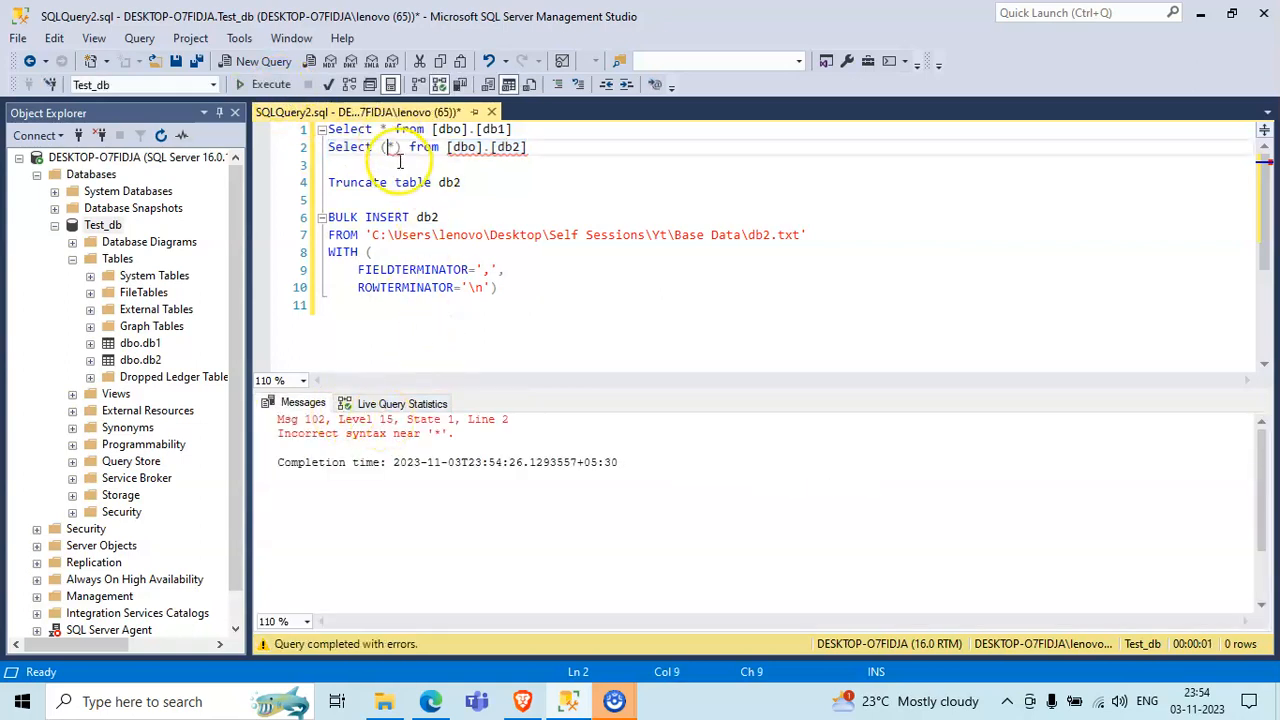
click(398, 148)
key(BackSpace)
click(551, 154)
drag(551, 154, 328, 150)
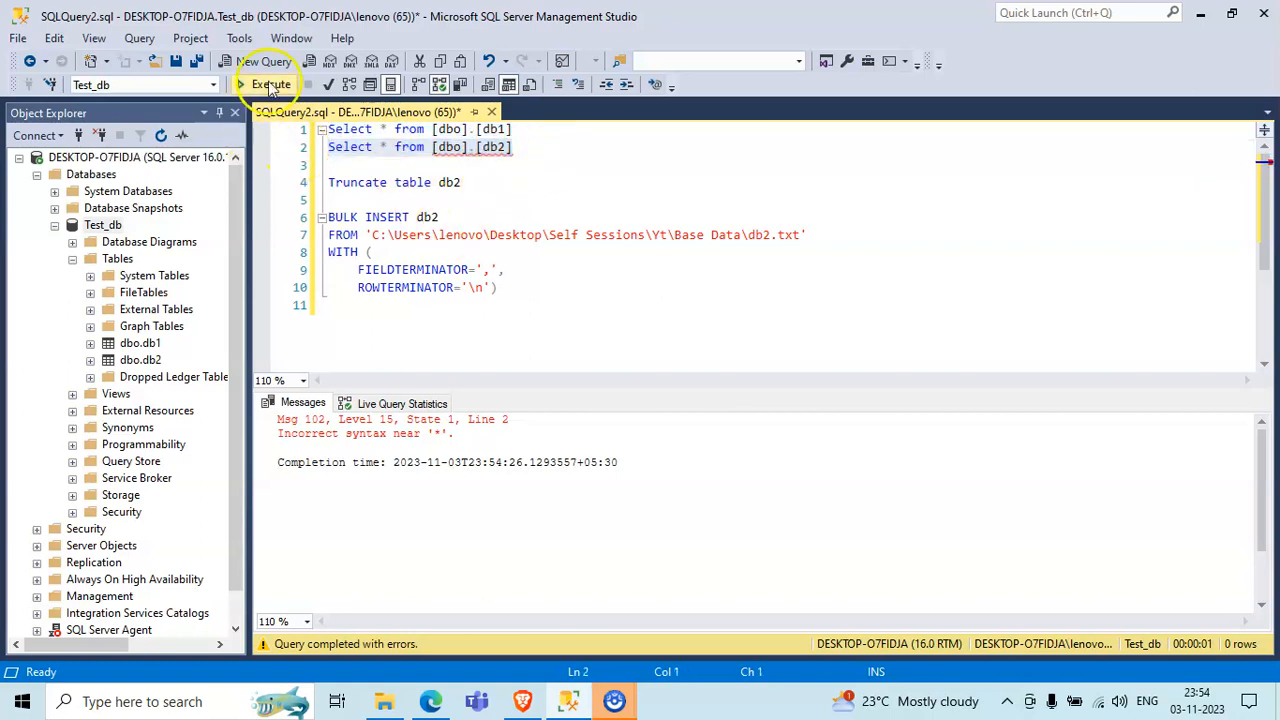
click(271, 84)
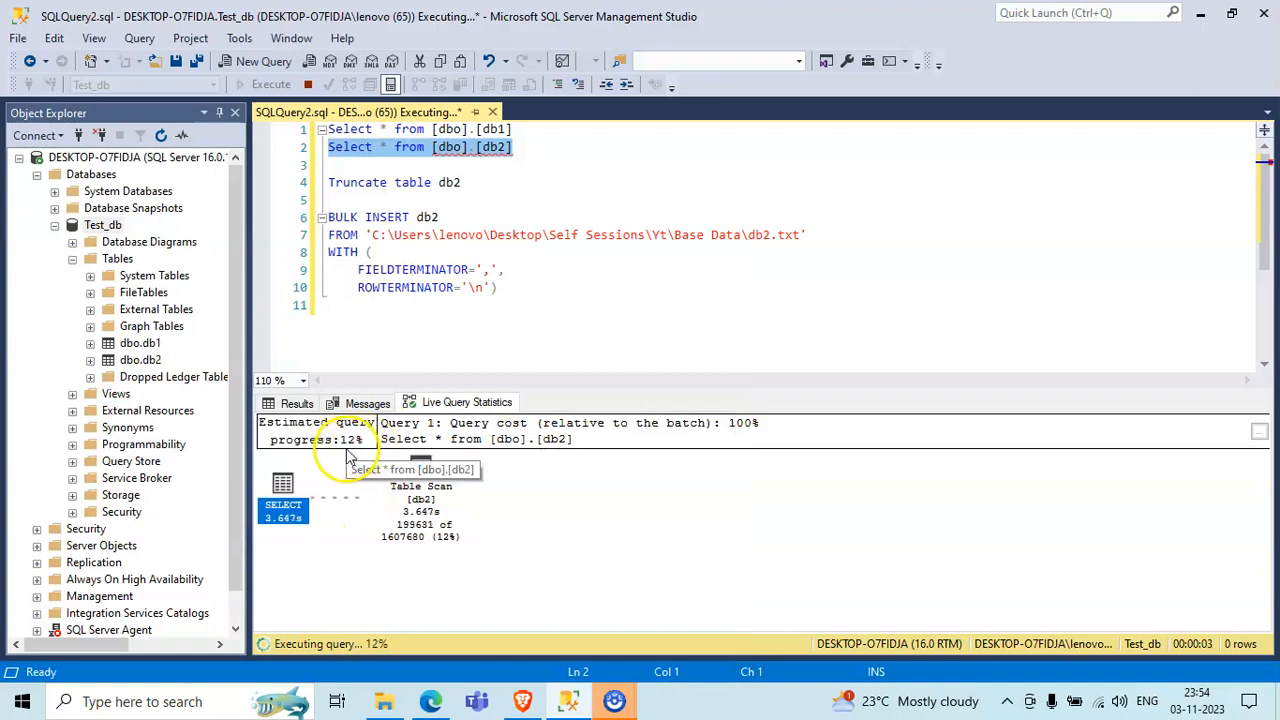
- Show the db2 query's result rows and look through them, returning to the first row
click(292, 403)
scroll(500, 522, down, 10)
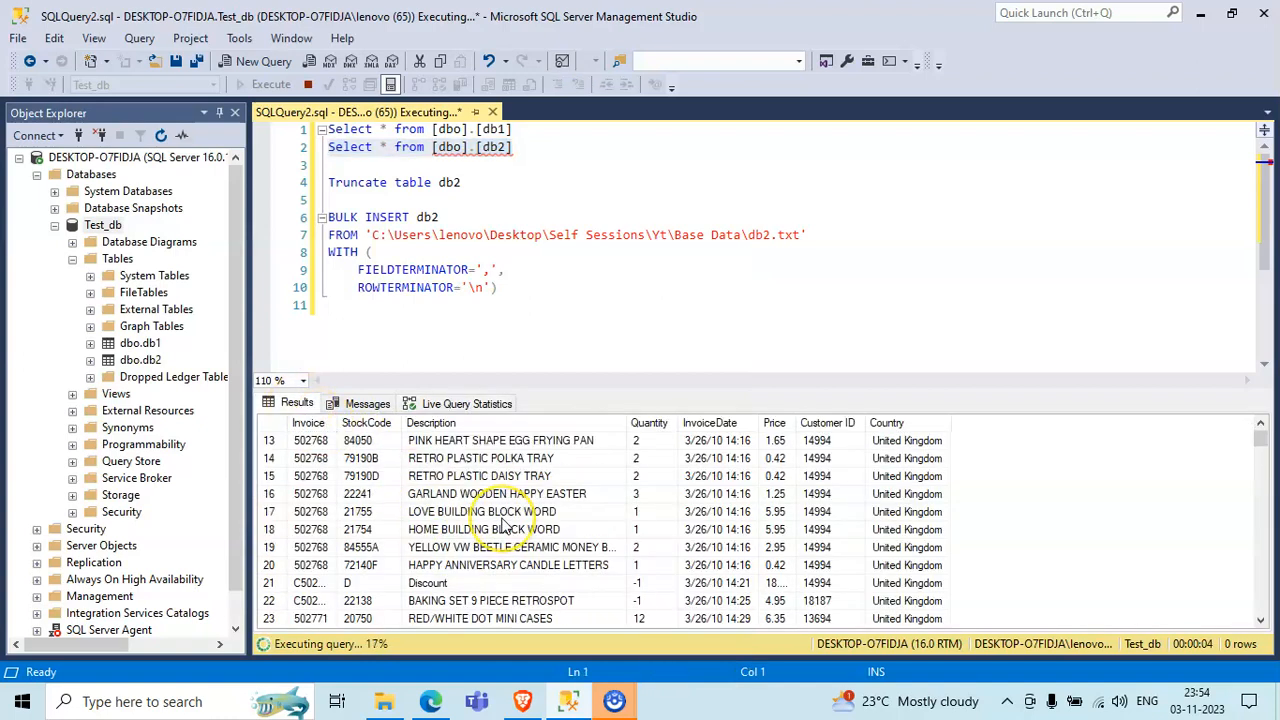
scroll(505, 525, down, 20)
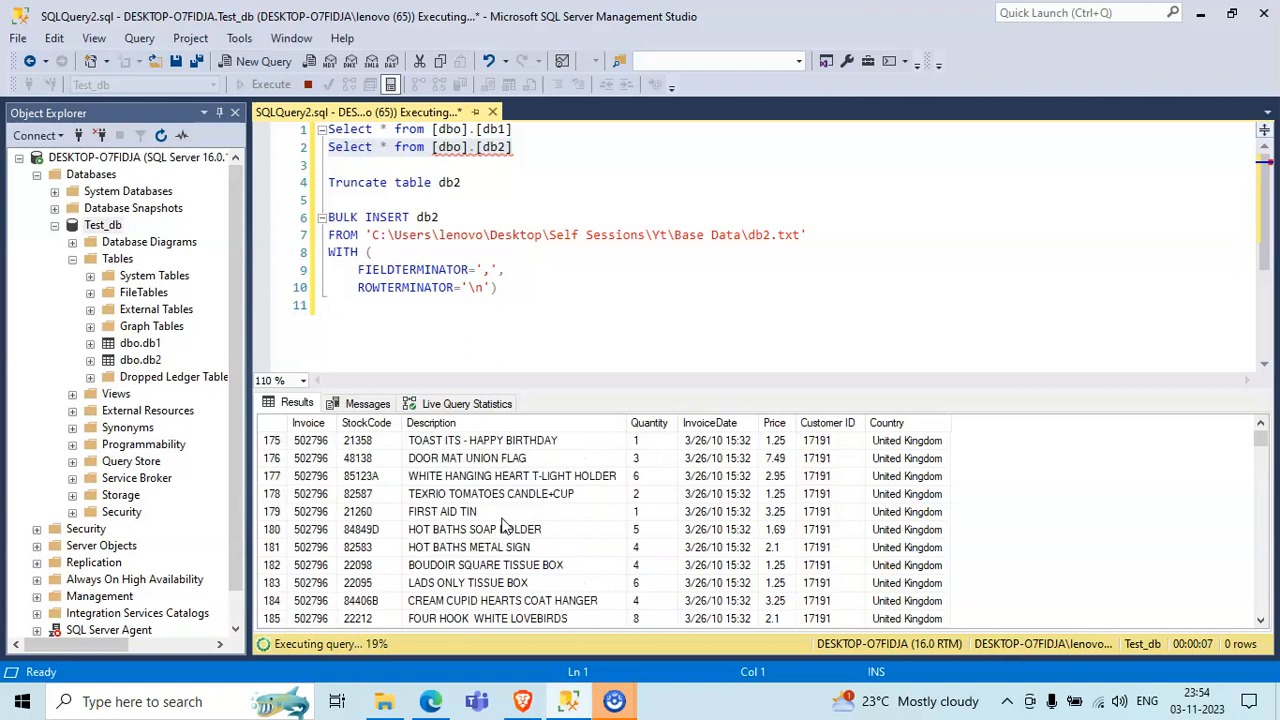
scroll(505, 525, up, 20)
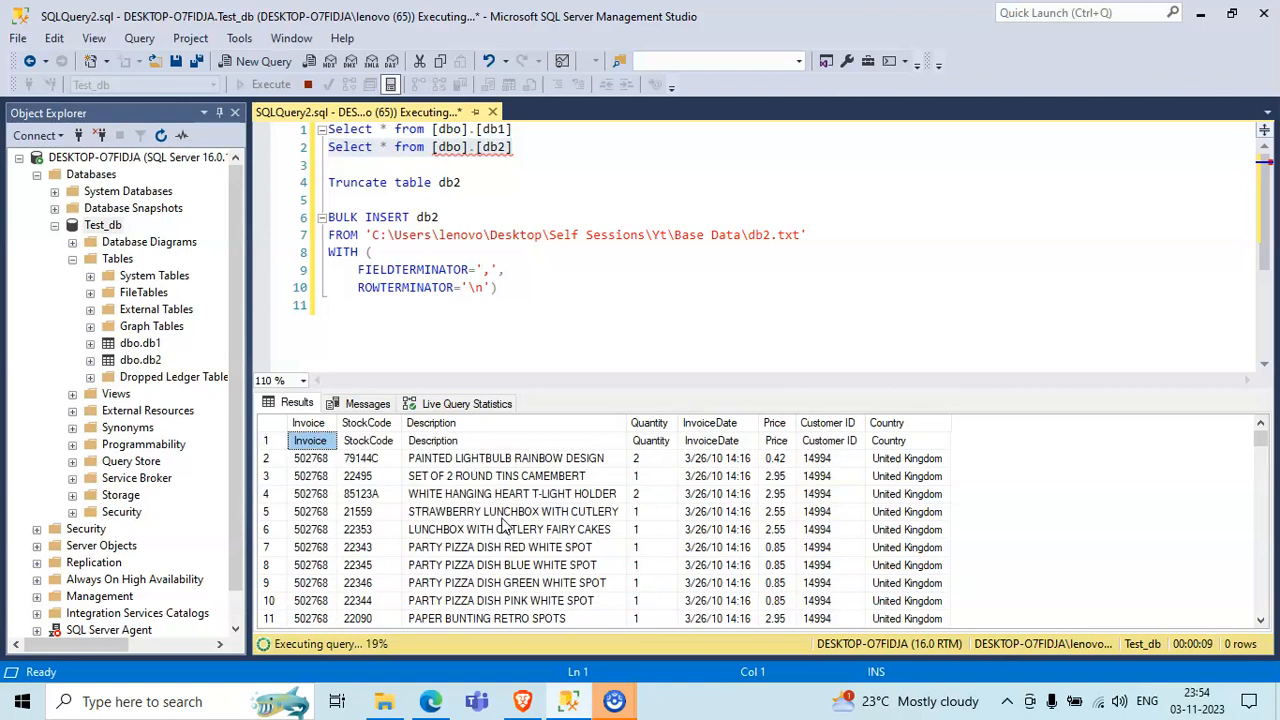
- Add the word "BCP" on a new line below the BULK INSERT statement, then highlight the whole BULK INSERT statement
click(565, 303)
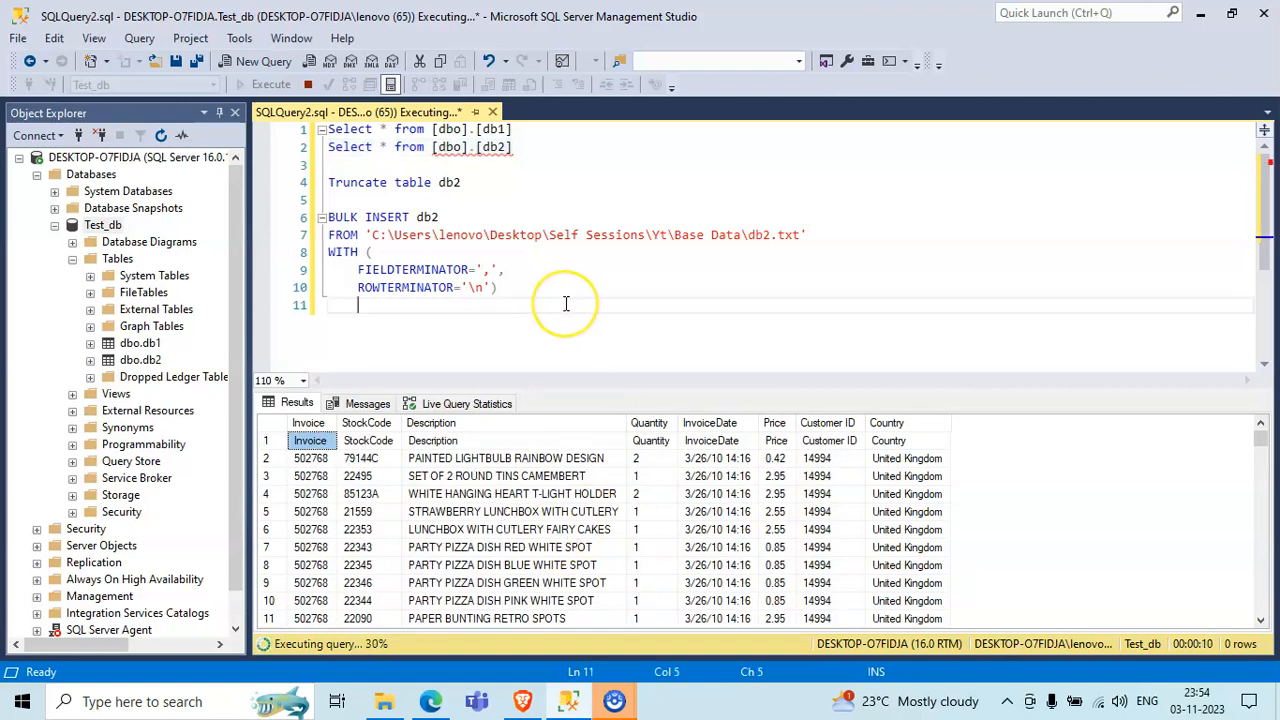
key(Return)
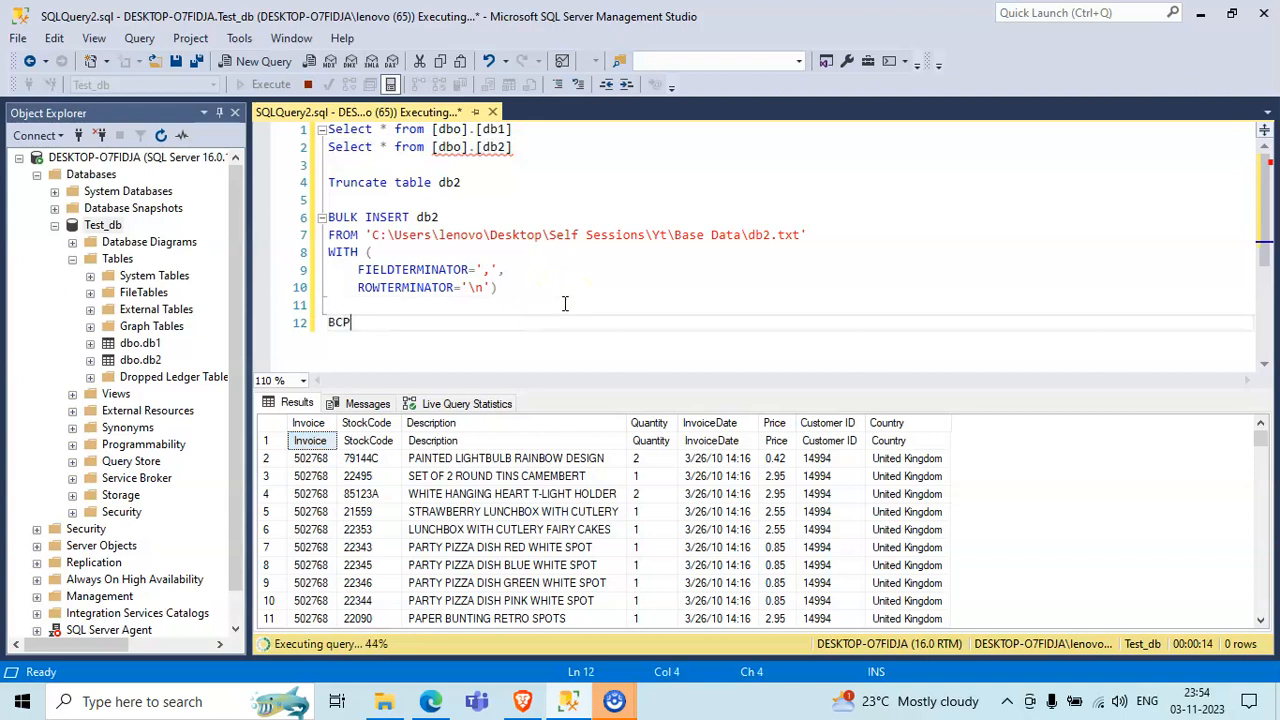
key(shift+Left)
key(shift+Left)
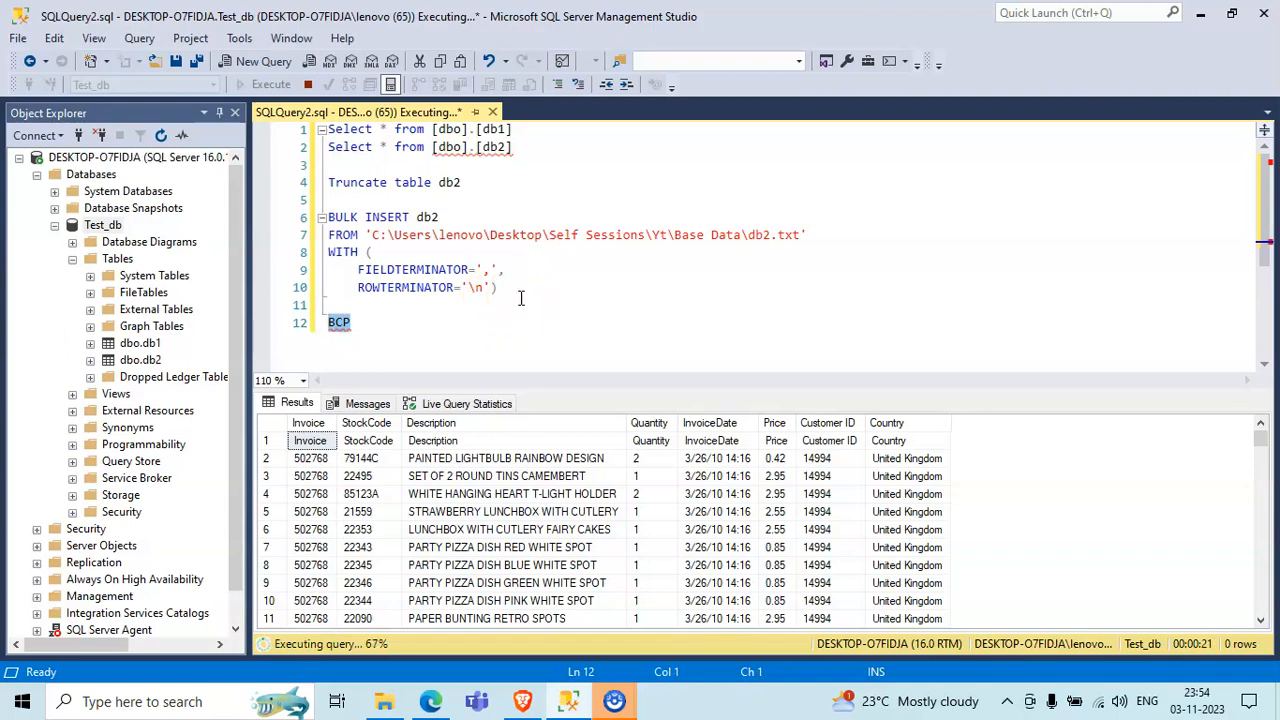
drag(528, 288, 316, 228)
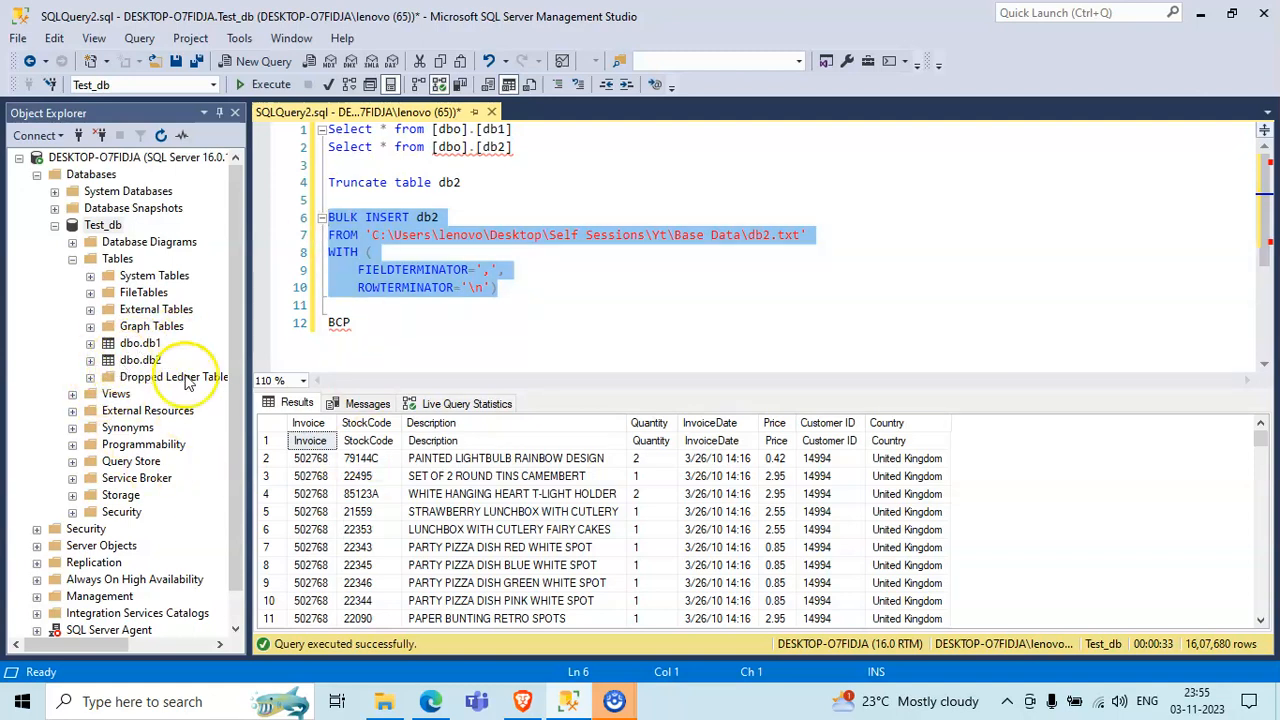
- Delete all the SQL code from the query editor, leaving it empty
drag(475, 334, 298, 134)
key(Delete)
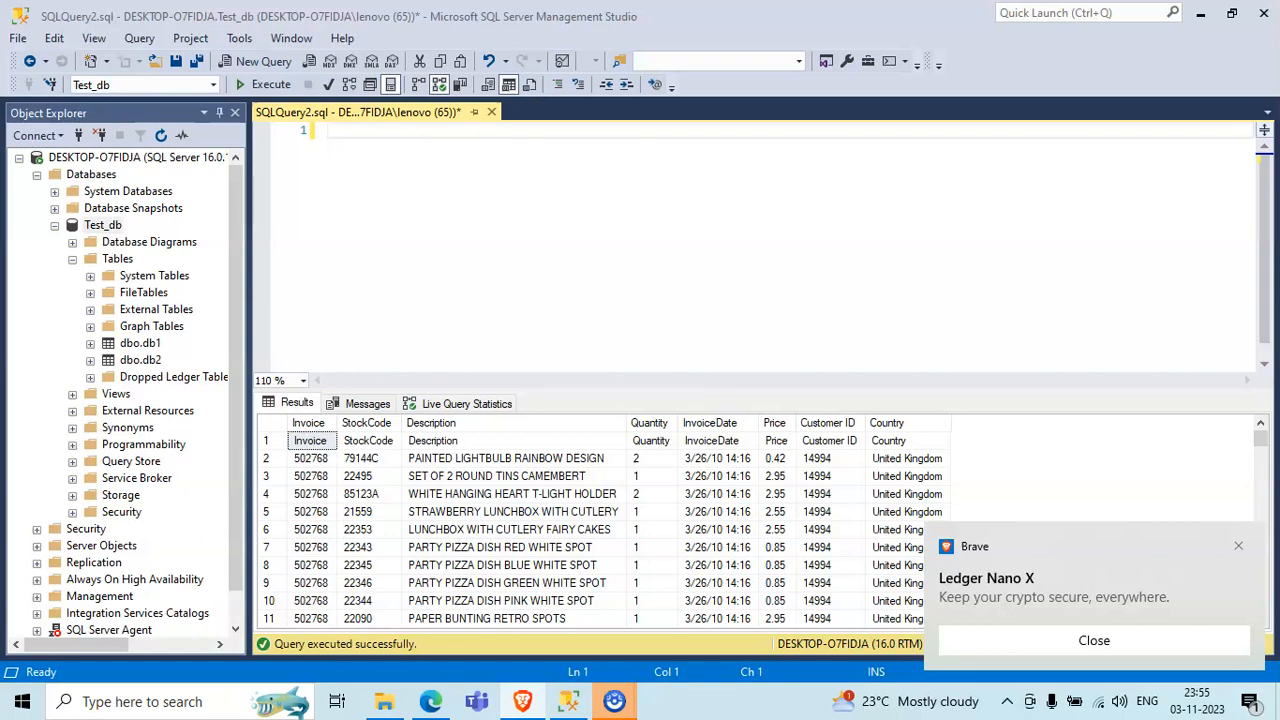
- Dismiss the Brave pop-up notification, clear the pending Windows notifications and return to the empty query editor
click(1238, 547)
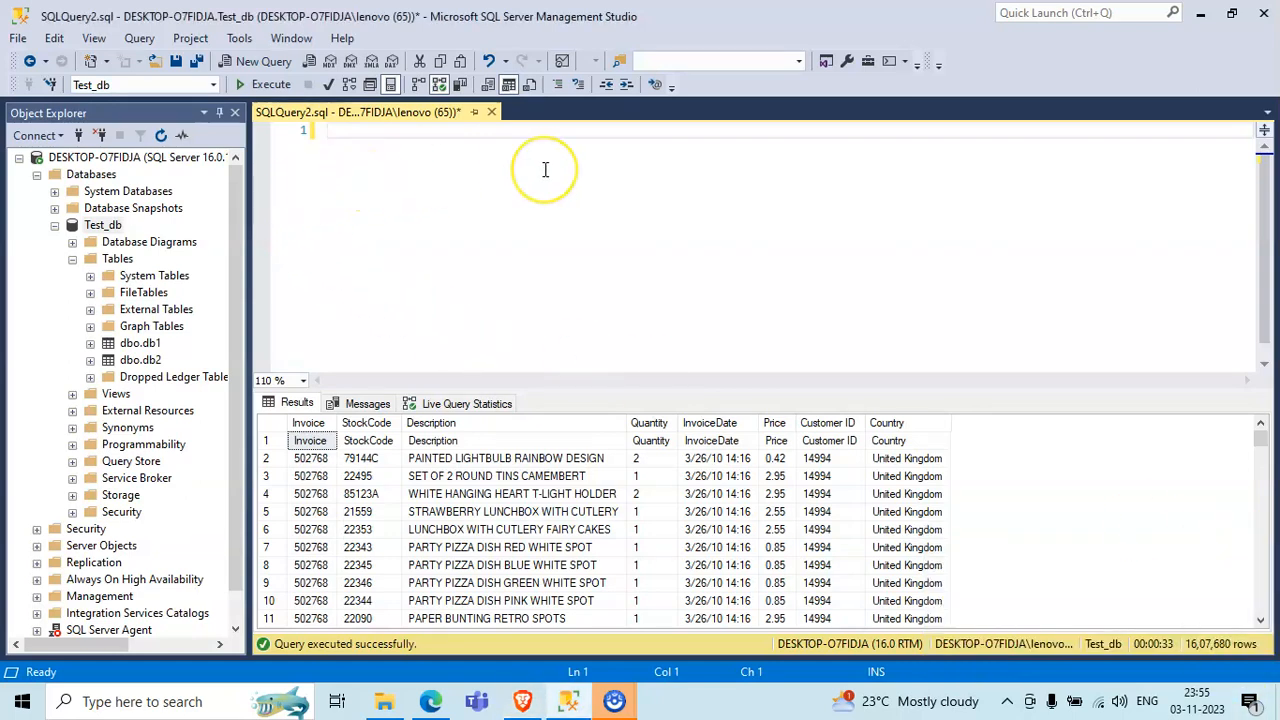
click(577, 214)
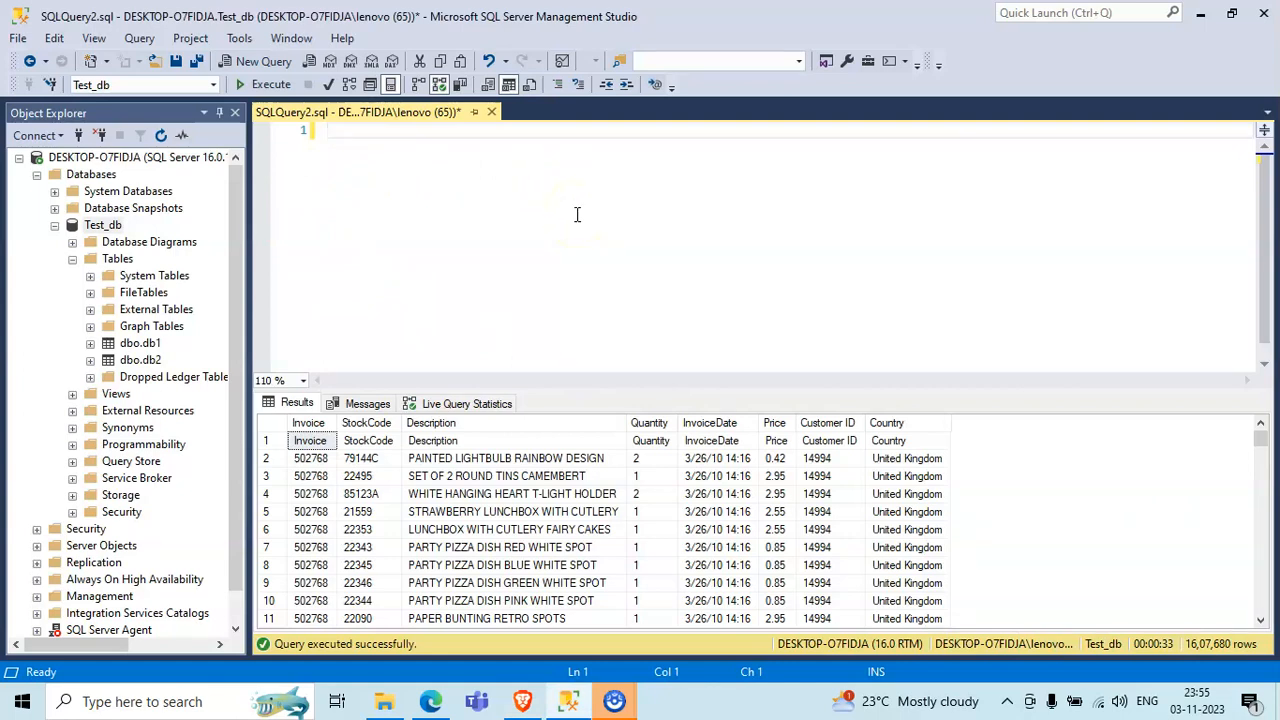
click(1245, 700)
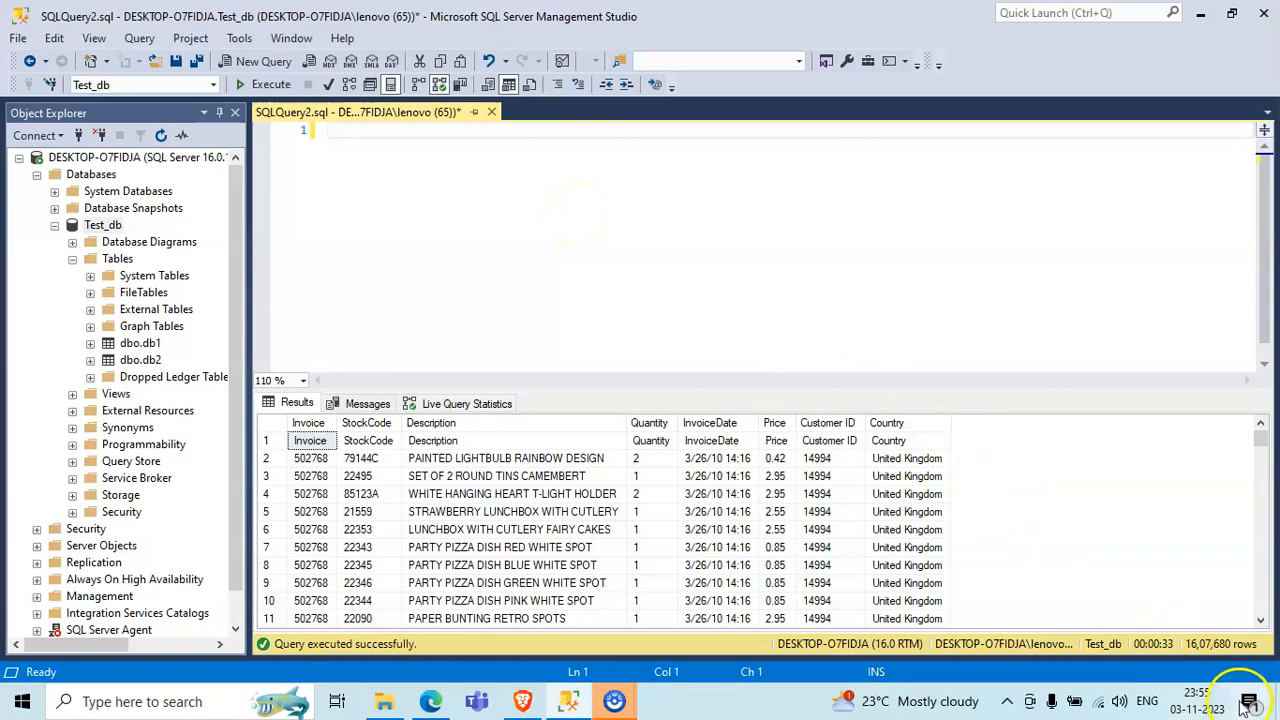
click(1220, 597)
click(563, 243)
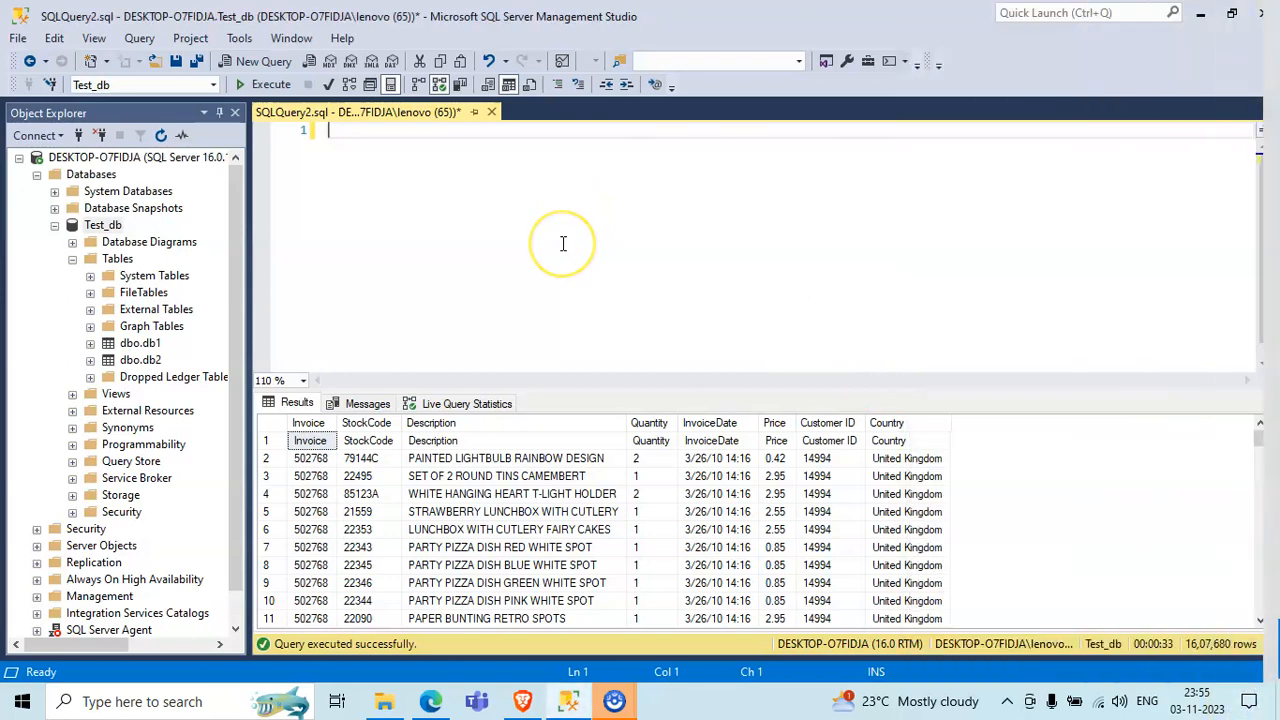